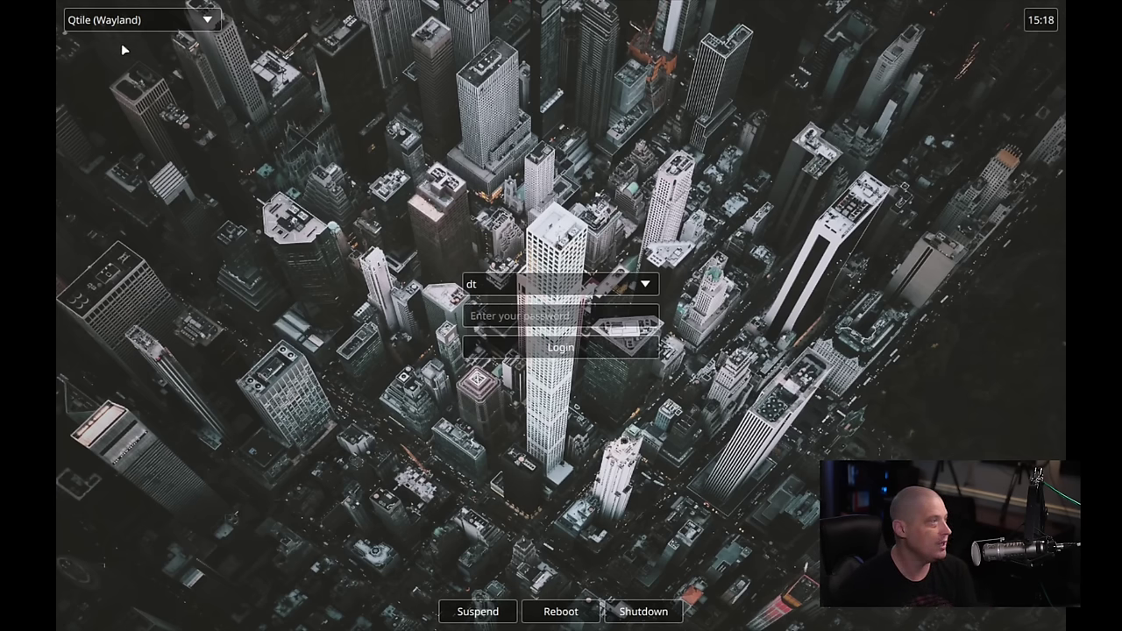
# Step: Choose the plain Qtile session instead of Qtile (Wayland) and log in with the account password
pyautogui.click(97, 28)
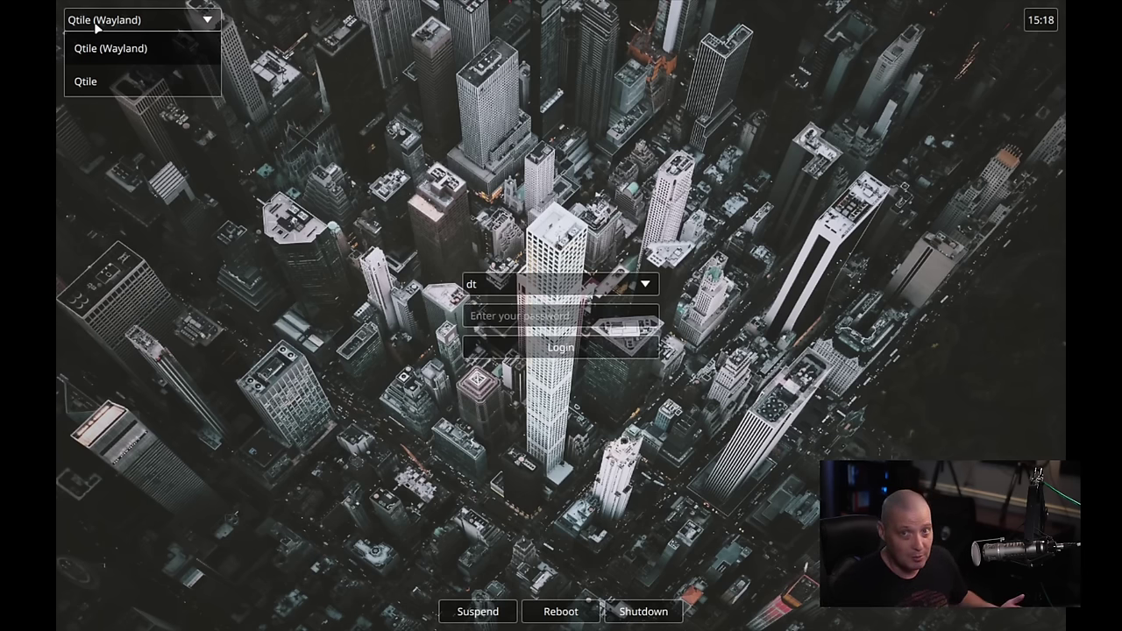
pyautogui.click(103, 81)
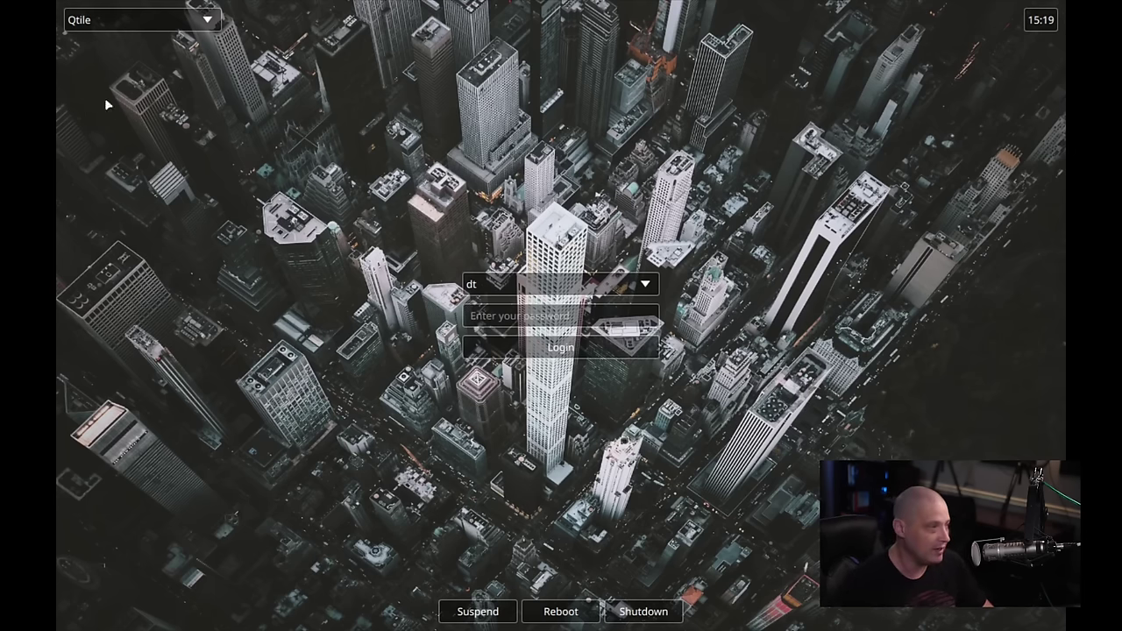
pyautogui.click(133, 27)
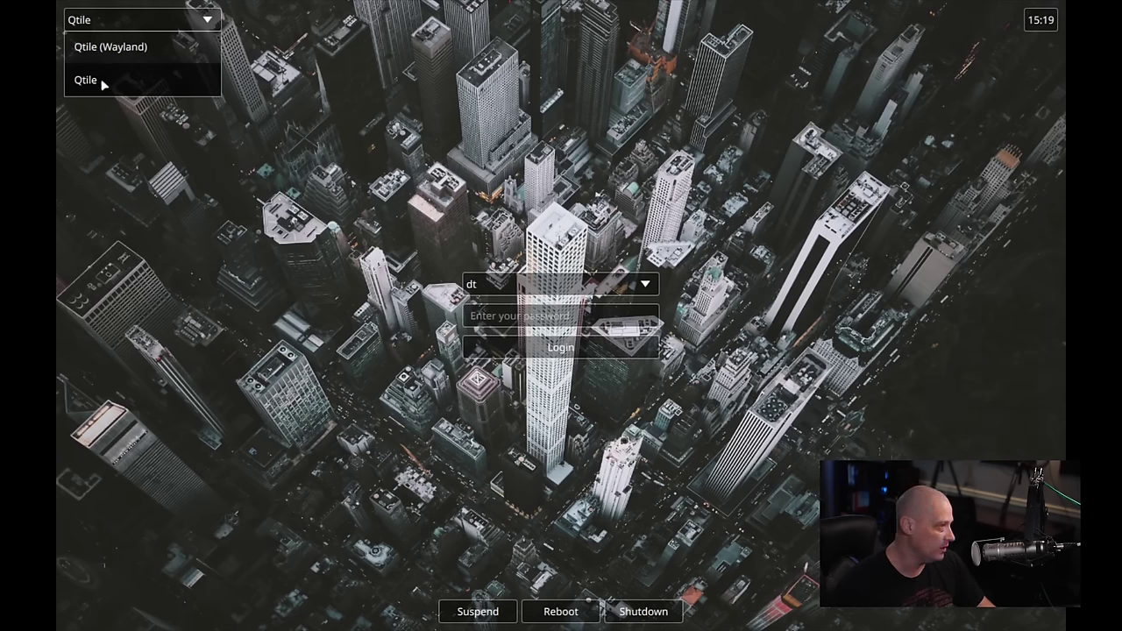
pyautogui.click(103, 80)
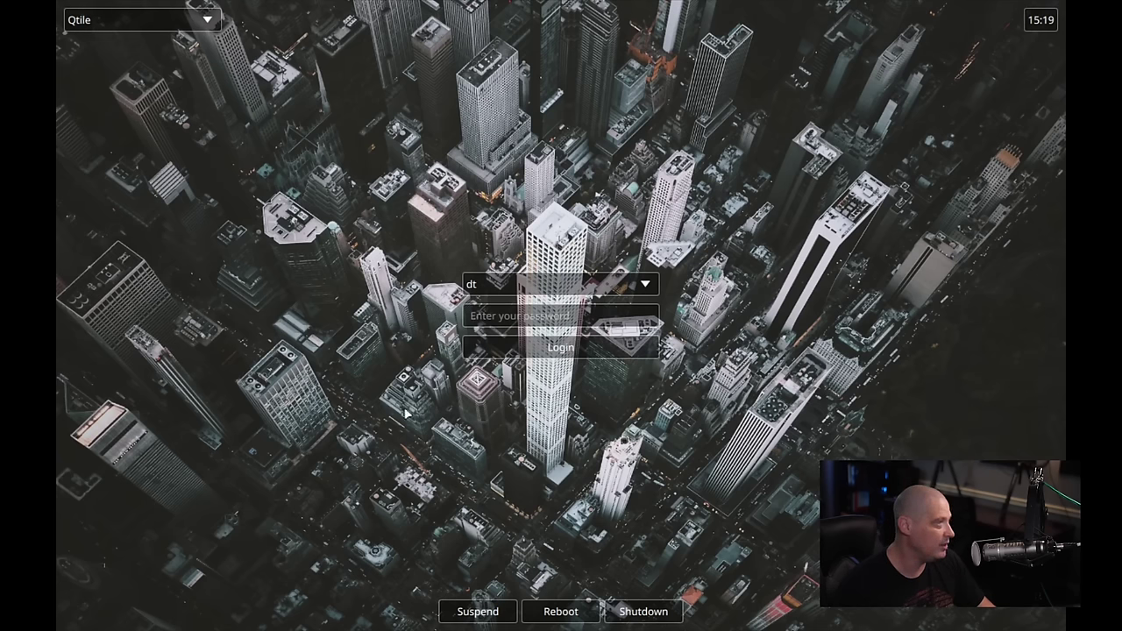
pyautogui.click(541, 316)
pyautogui.write('••')
pyautogui.press('Return')
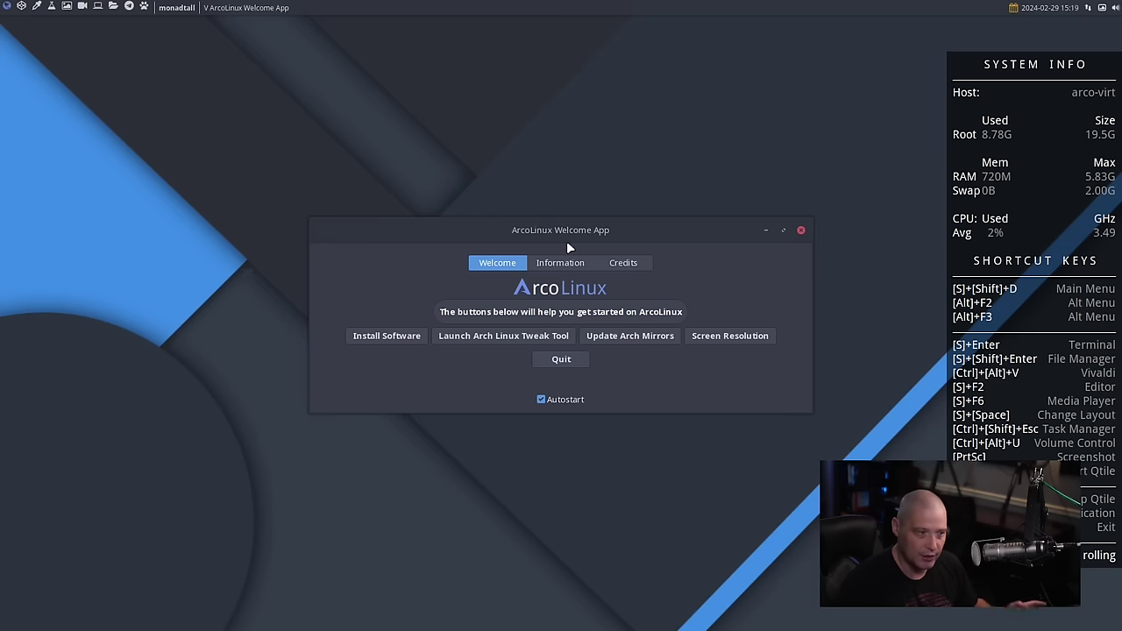
# Step: Close the ArcoLinux Welcome App and open a terminal with its text enlarged four steps
pyautogui.click(801, 231)
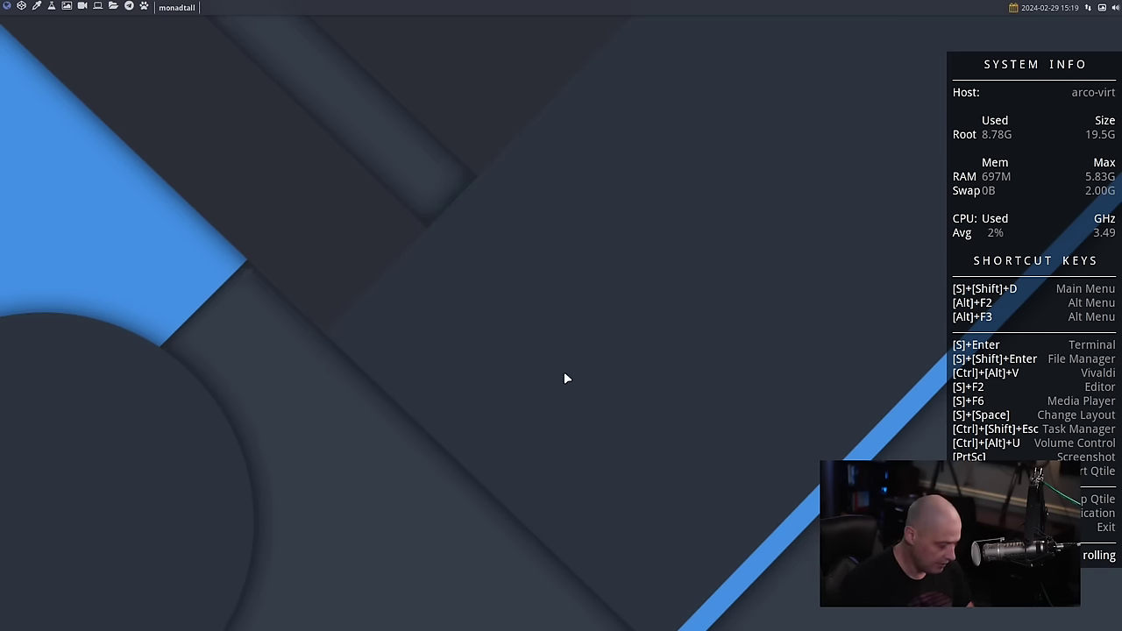
pyautogui.press('super+Return')
pyautogui.hotkey('ctrl', '=')
pyautogui.hotkey('ctrl', '=')
pyautogui.hotkey('ctrl', '=')
pyautogui.hotkey('ctrl', '=')
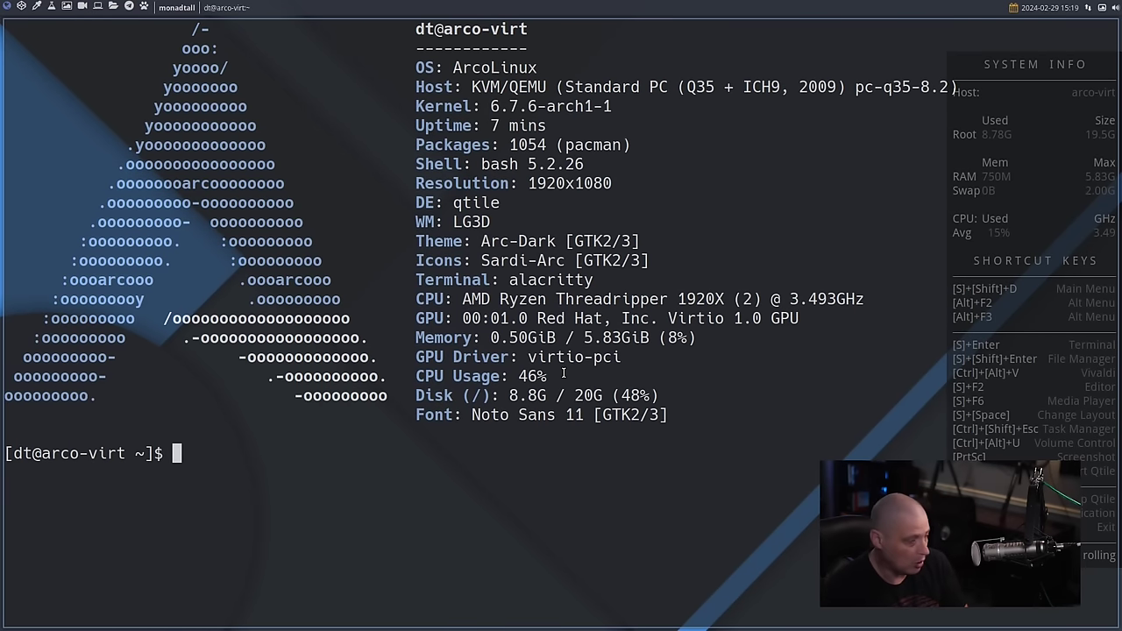
# Step: Start installing the package arcolinux-qtile-distrotube-git with sudo pacman -S, entering the sudo password
pyautogui.write('sudo pacman -Syu')
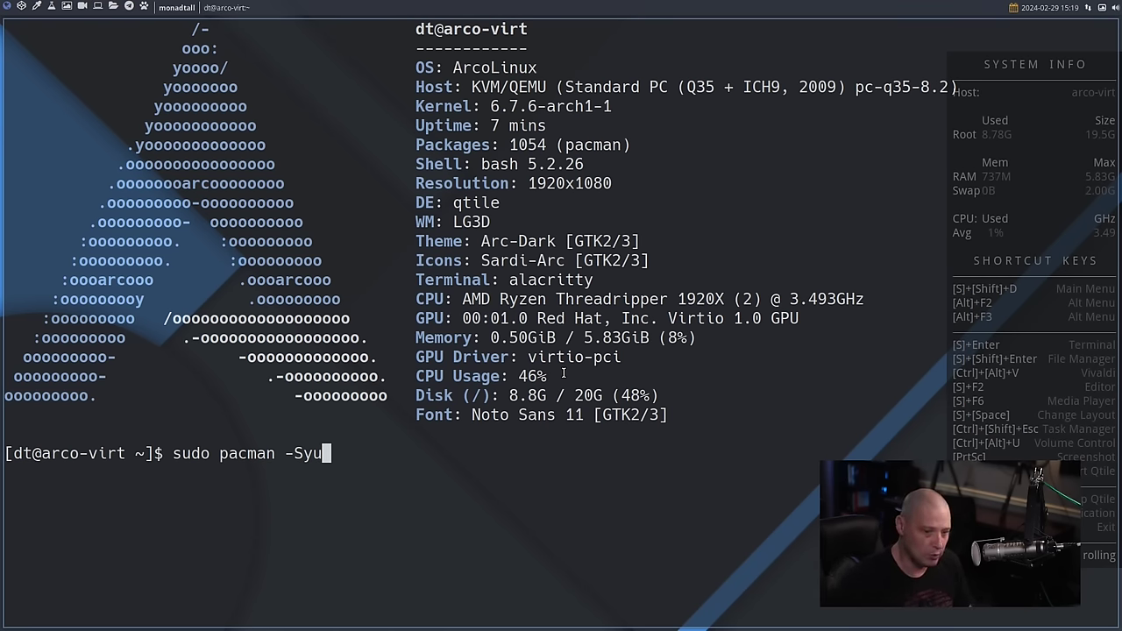
pyautogui.press('BackSpace')
pyautogui.press('BackSpace')
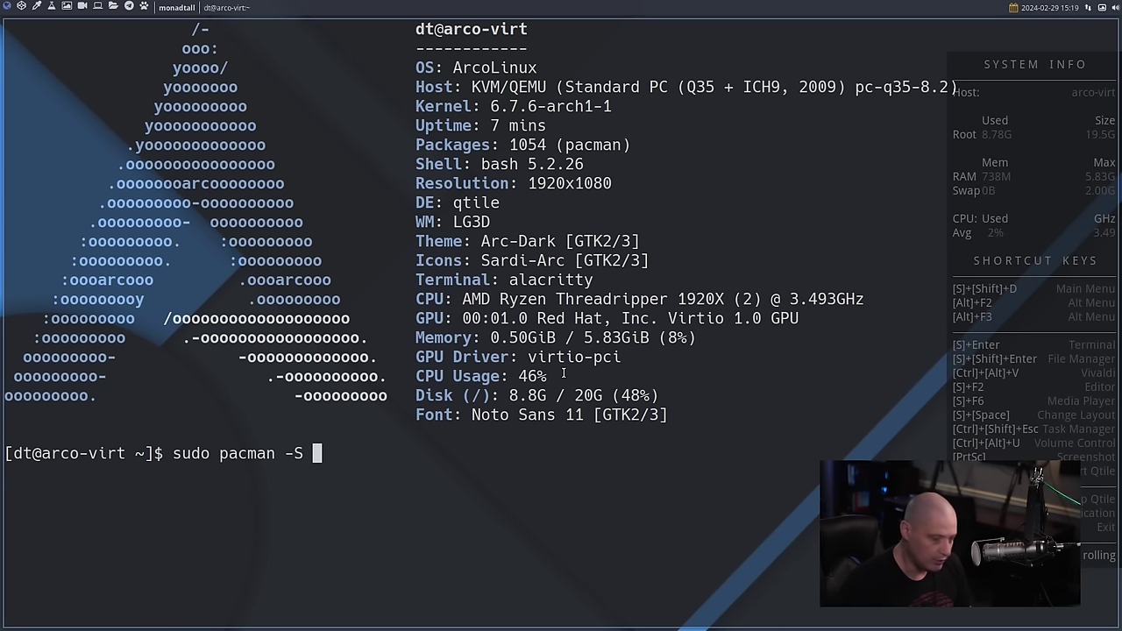
pyautogui.write('arcolinux-')
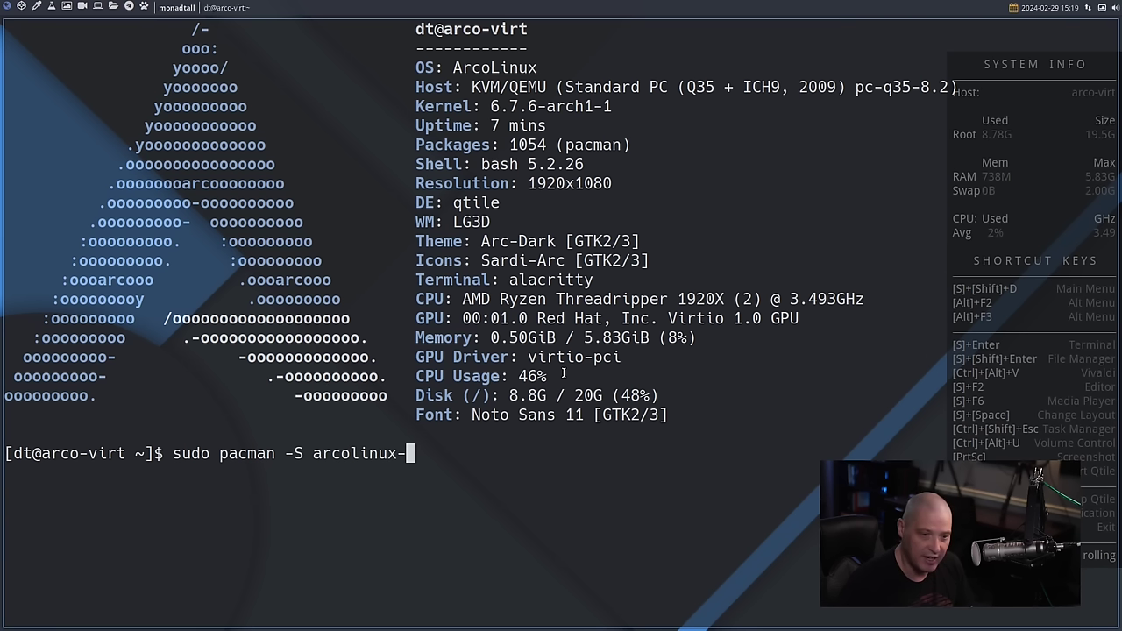
pyautogui.write('qtile')
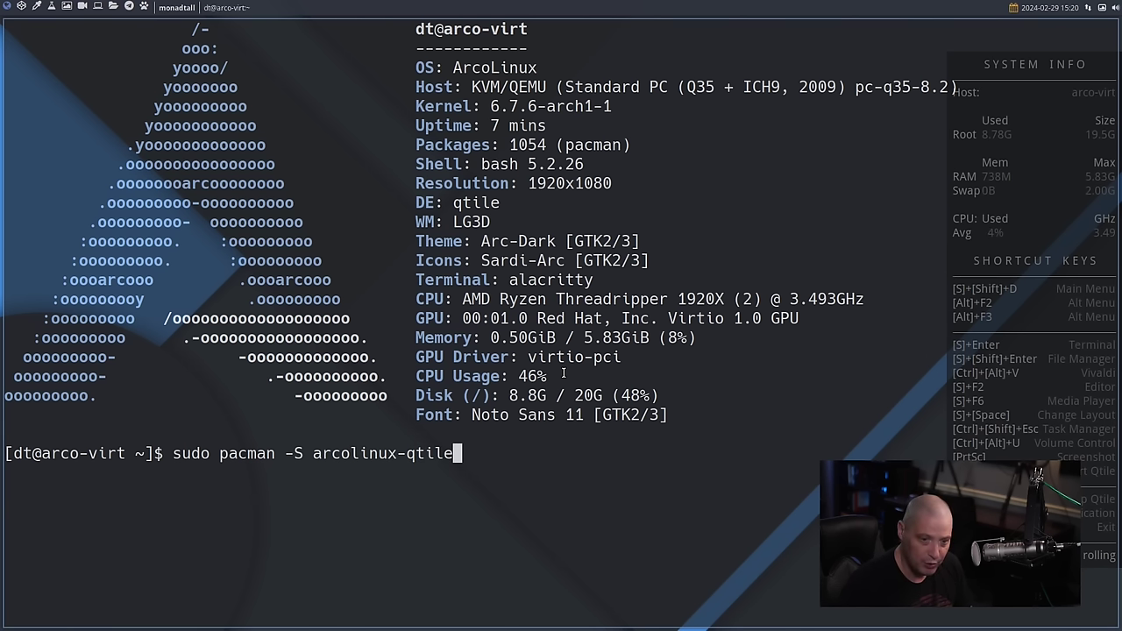
pyautogui.write('-di')
pyautogui.press('Tab')
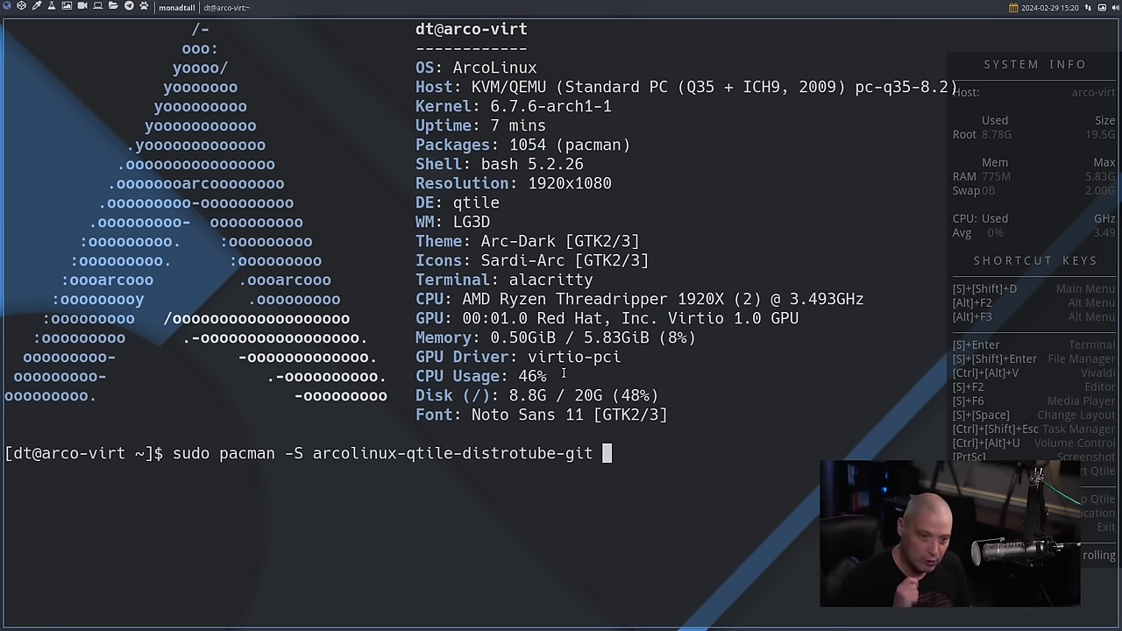
pyautogui.press('Return')
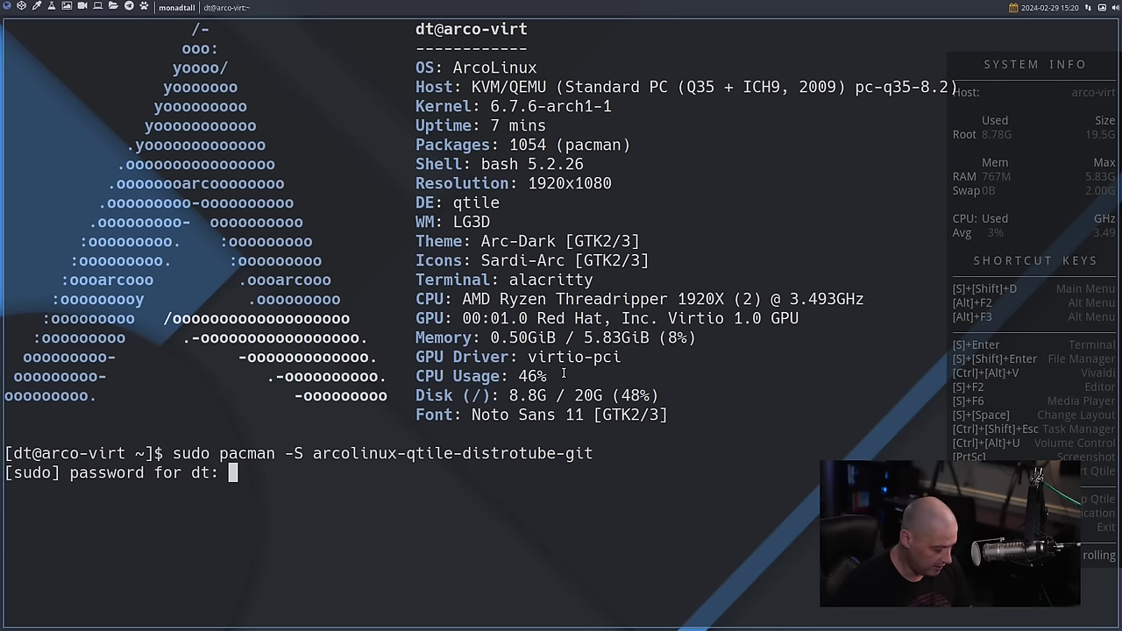
pyautogui.press('Return')
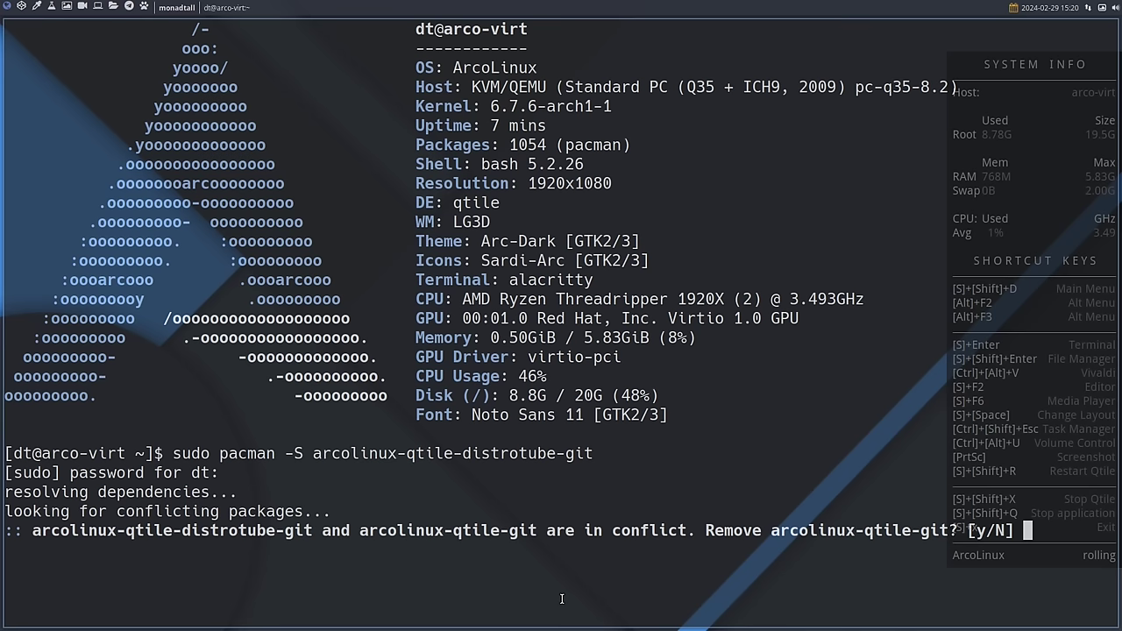
# Step: Agree to remove the conflicting arcolinux-qtile-git package and proceed with the installation
pyautogui.write('y')
pyautogui.press('Return')
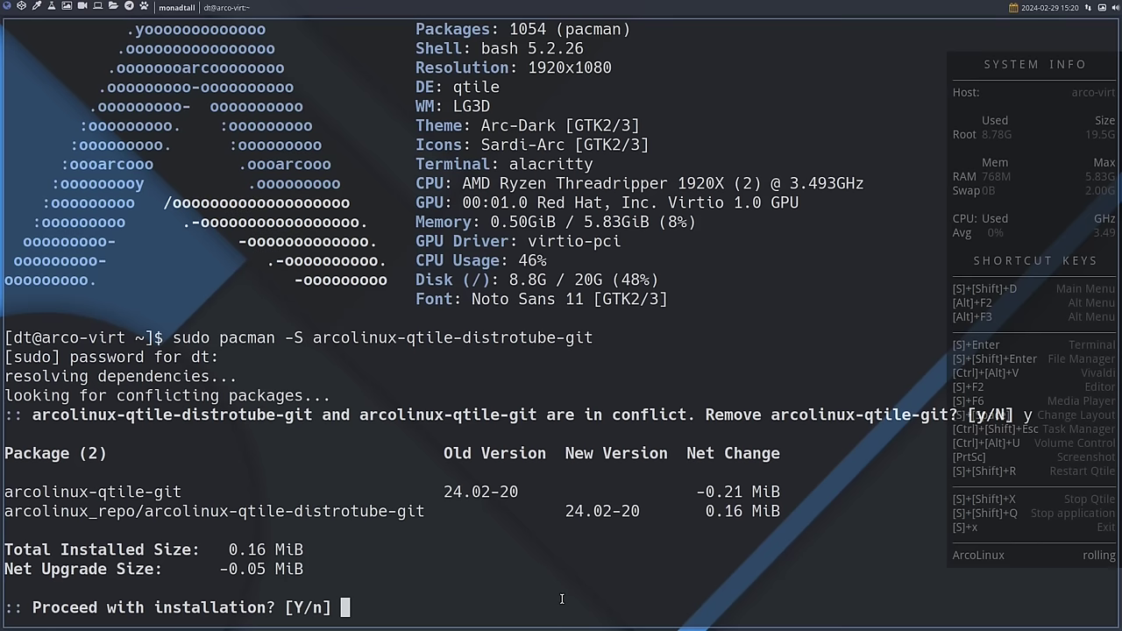
pyautogui.press('Return')
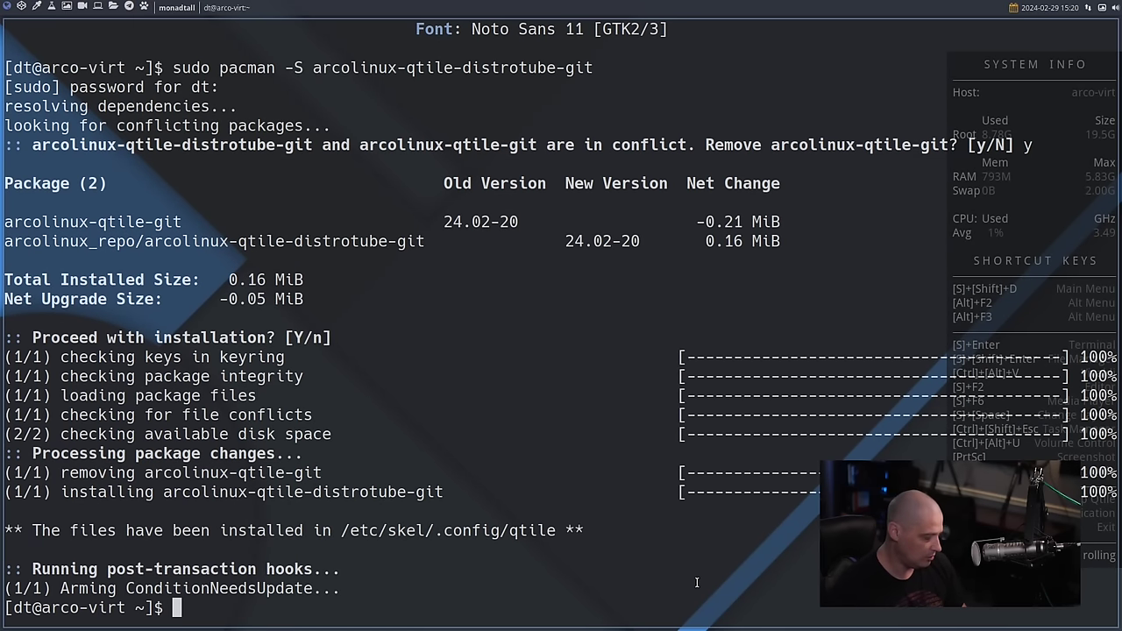
# Step: Change to the /etc/skel directory and list all its contents, including hidden files, in long format
pyautogui.write('cd /etc/skel')
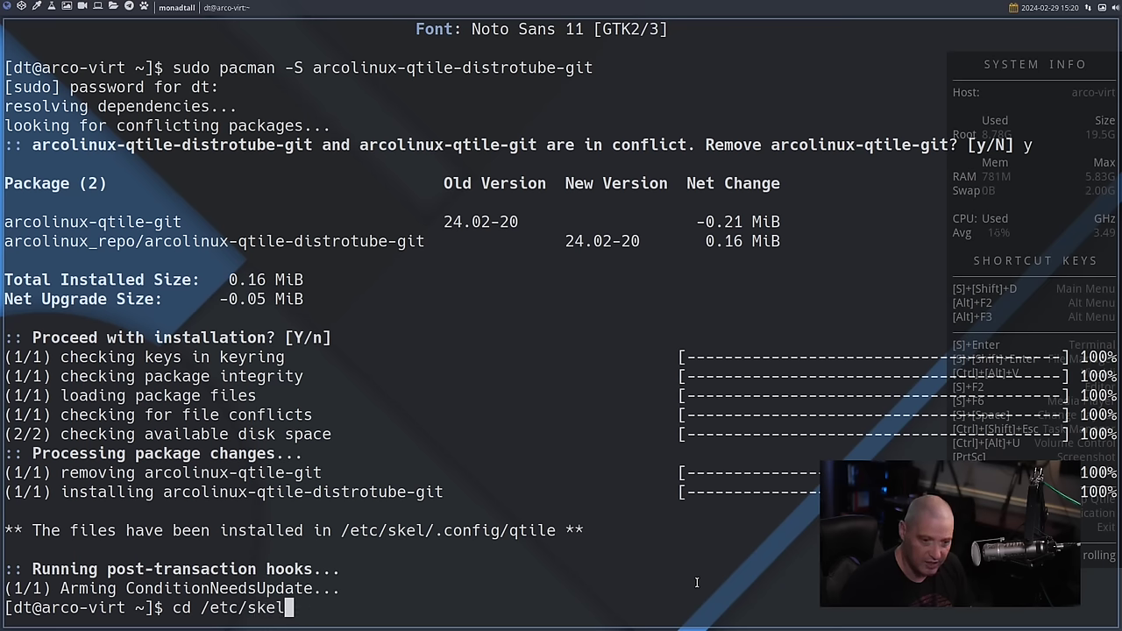
pyautogui.press('Return')
pyautogui.write('ls')
pyautogui.press('Return')
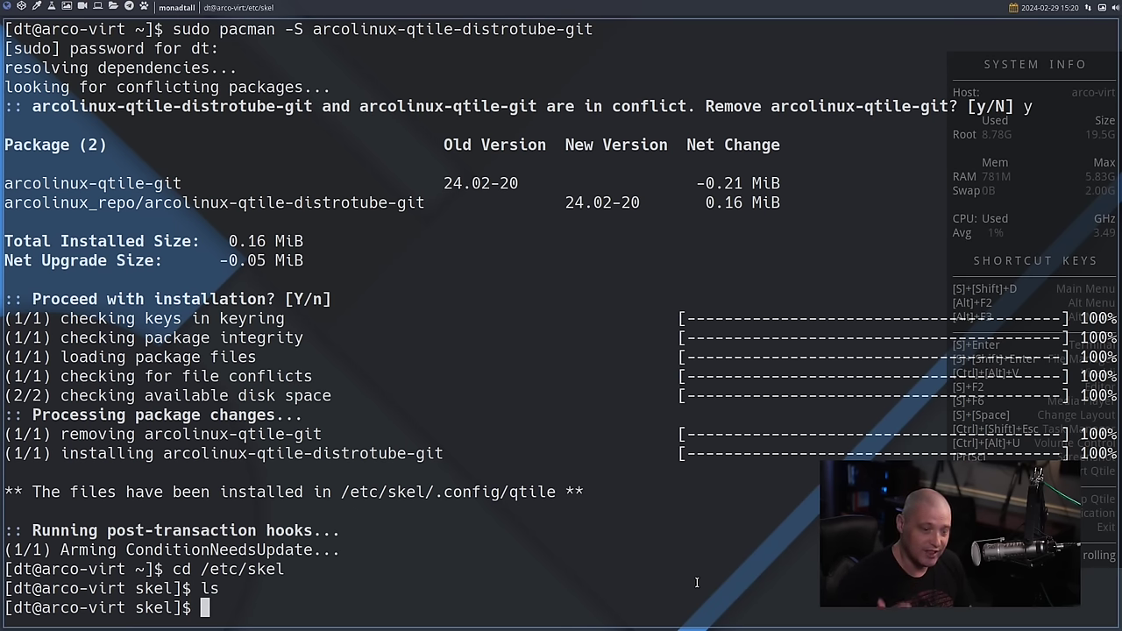
pyautogui.write('ls ')
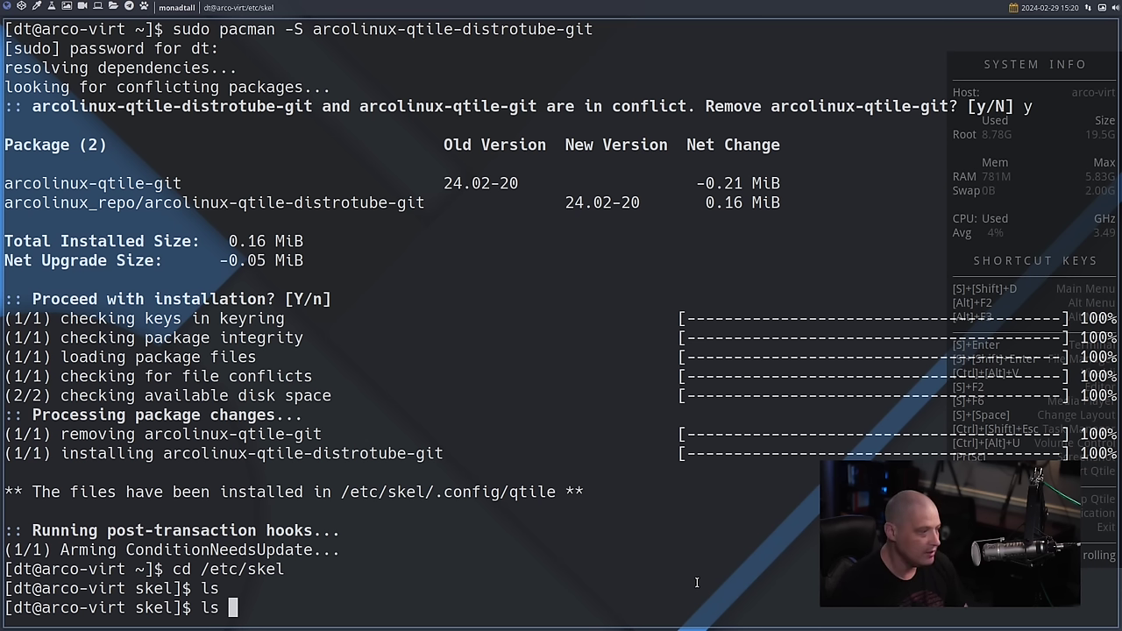
pyautogui.write('-a')
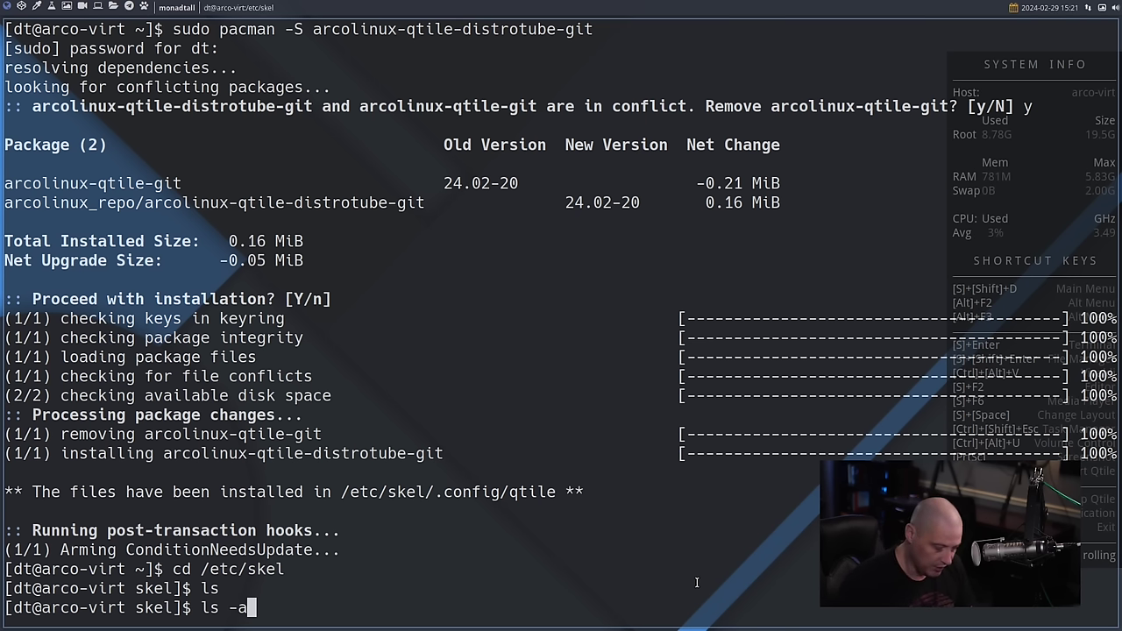
pyautogui.write('l')
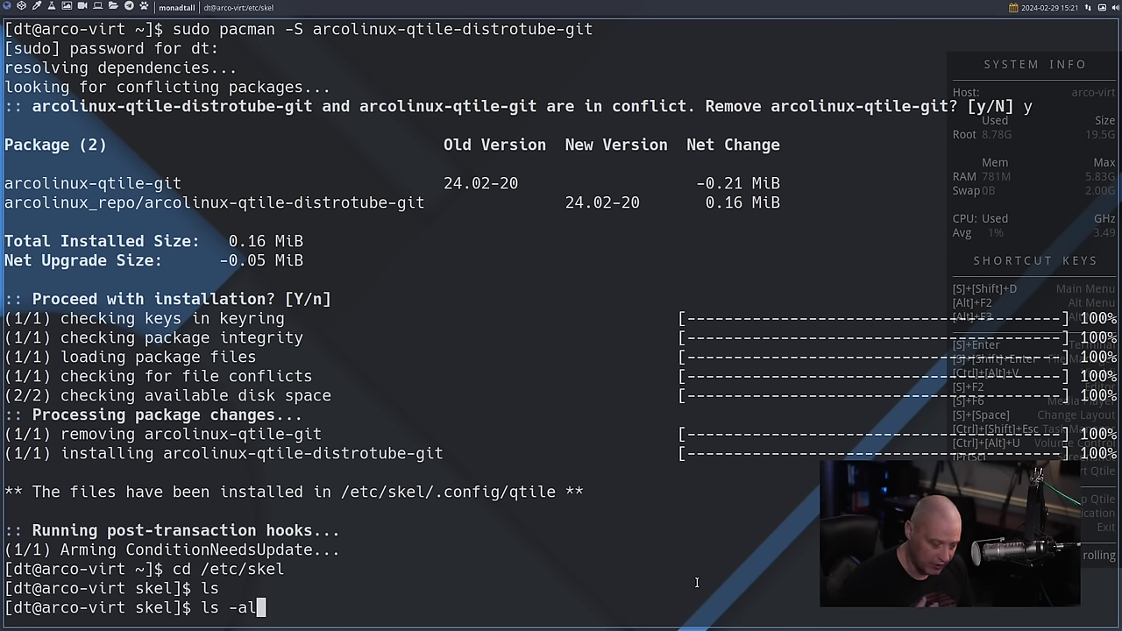
pyautogui.press('Return')
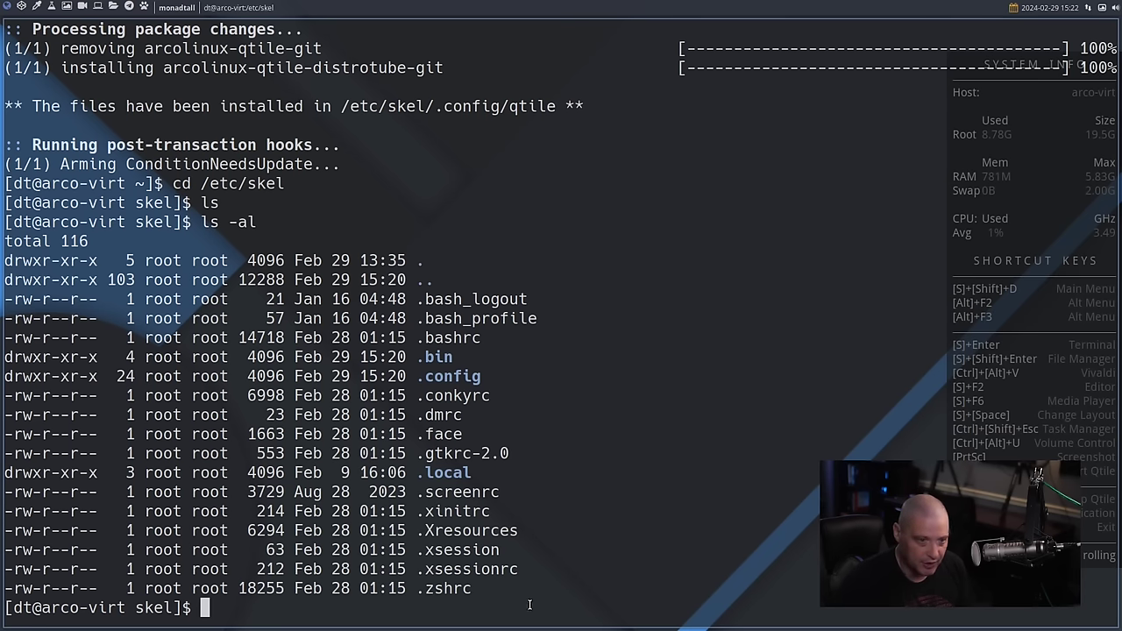
# Step: Change into the .config/qtile subdirectory and list all its files in long format
pyautogui.write('cd .config/')
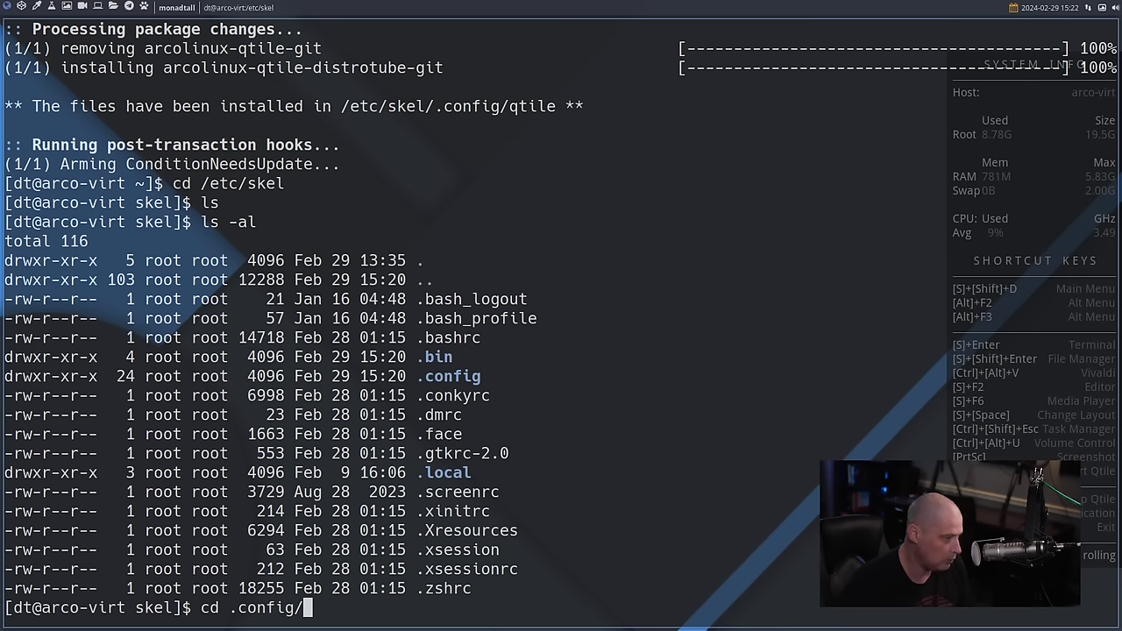
pyautogui.write('qtile')
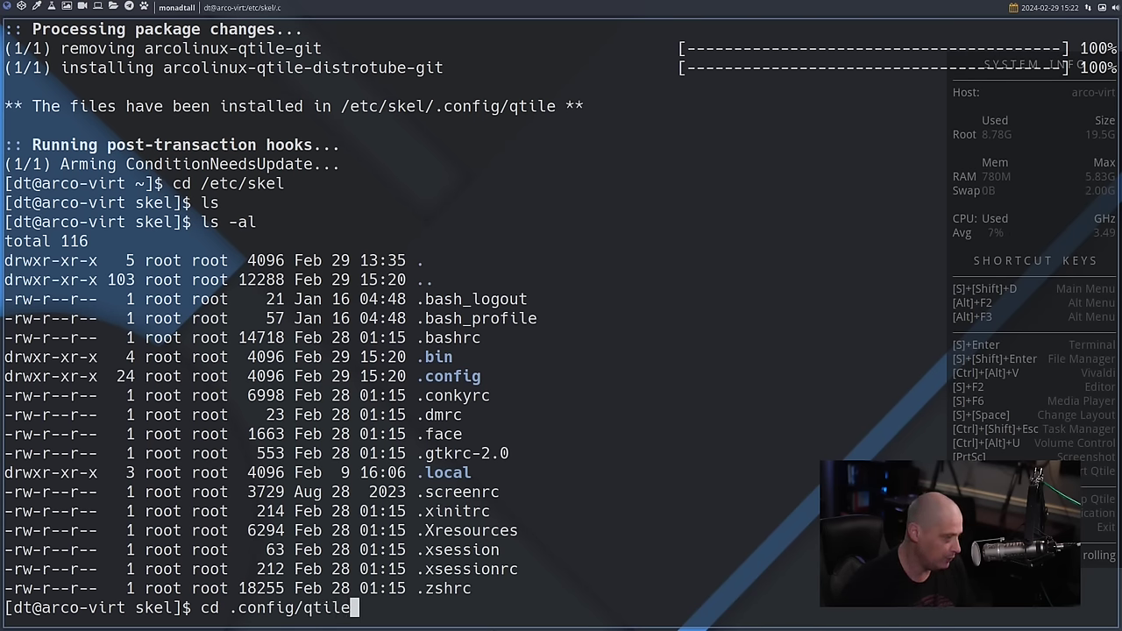
pyautogui.press('Return')
pyautogui.write('ls -al')
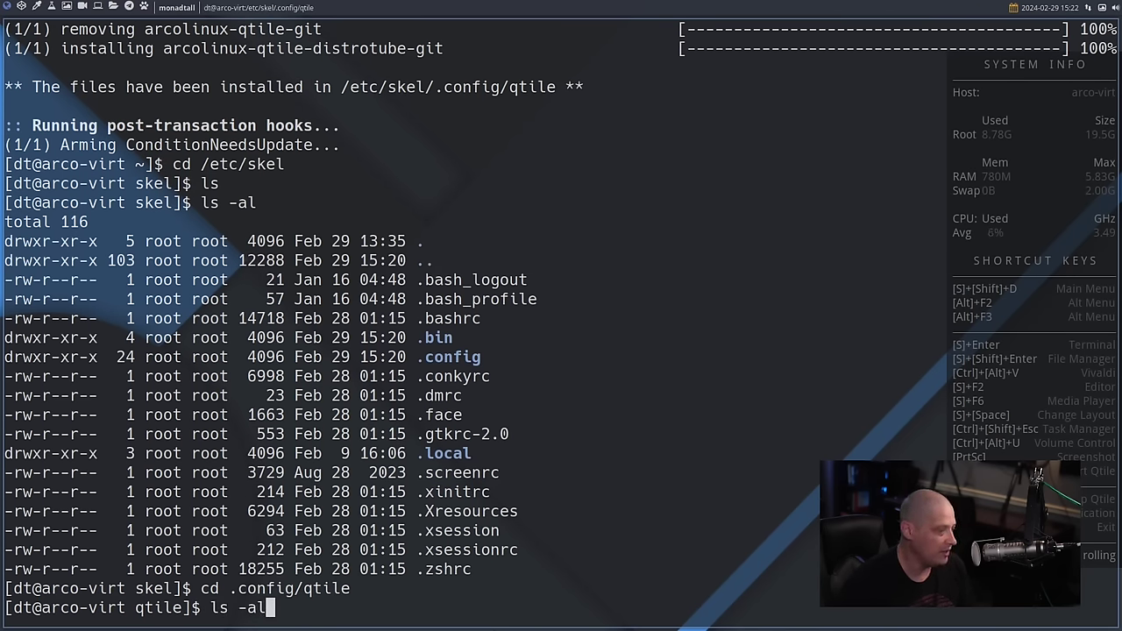
pyautogui.press('Return')
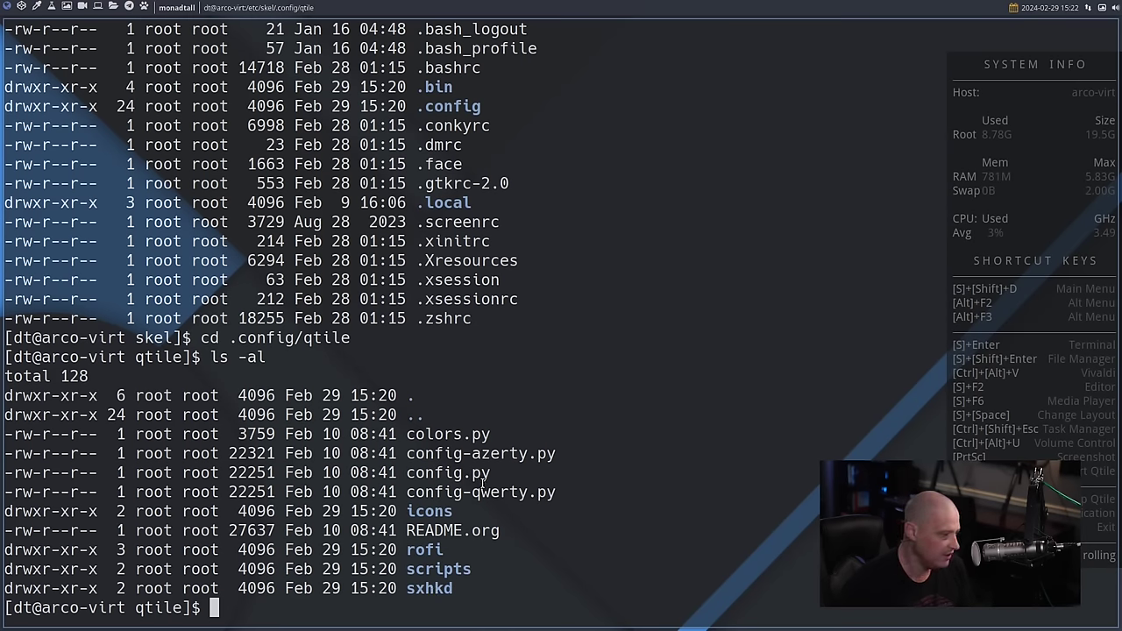
# Step: Examine the config.py, colors.py and README.org entries in the Qtile directory listing, highlighting them in the output
pyautogui.moveTo(488, 474); pyautogui.dragTo(404, 472)
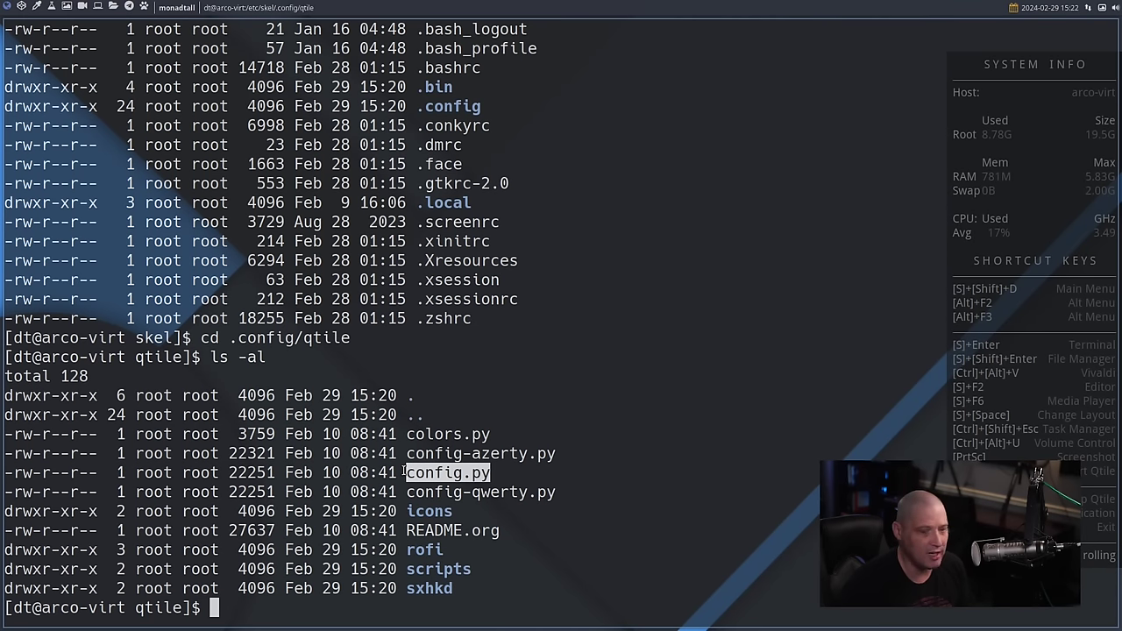
pyautogui.moveTo(405, 434); pyautogui.dragTo(489, 433)
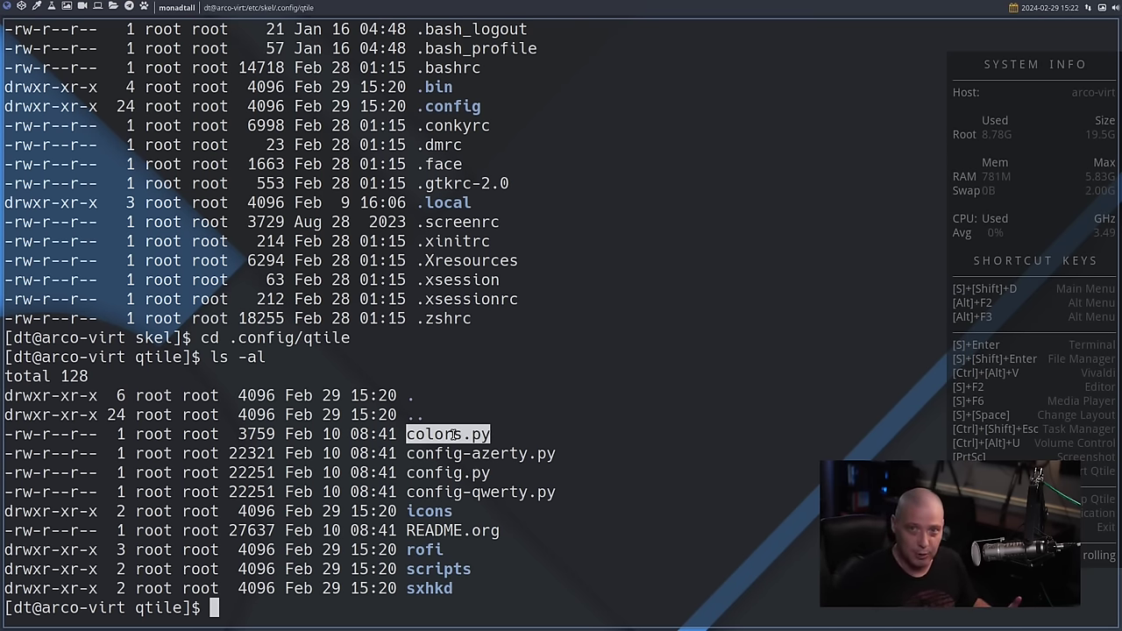
pyautogui.moveTo(399, 473); pyautogui.dragTo(502, 473)
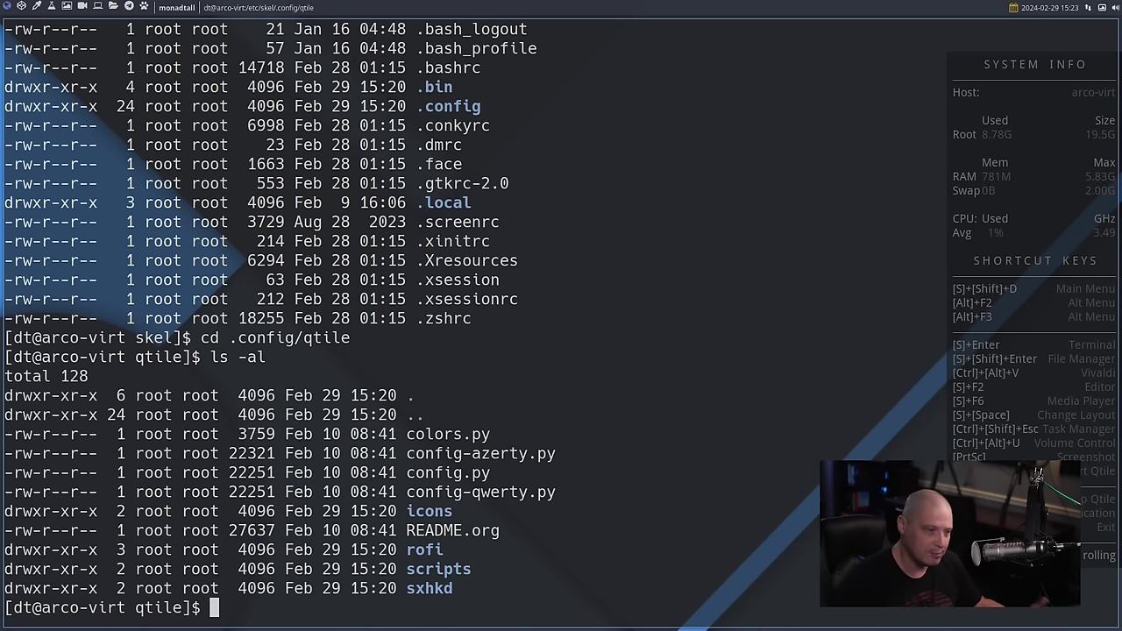
pyautogui.moveTo(409, 533); pyautogui.dragTo(509, 529)
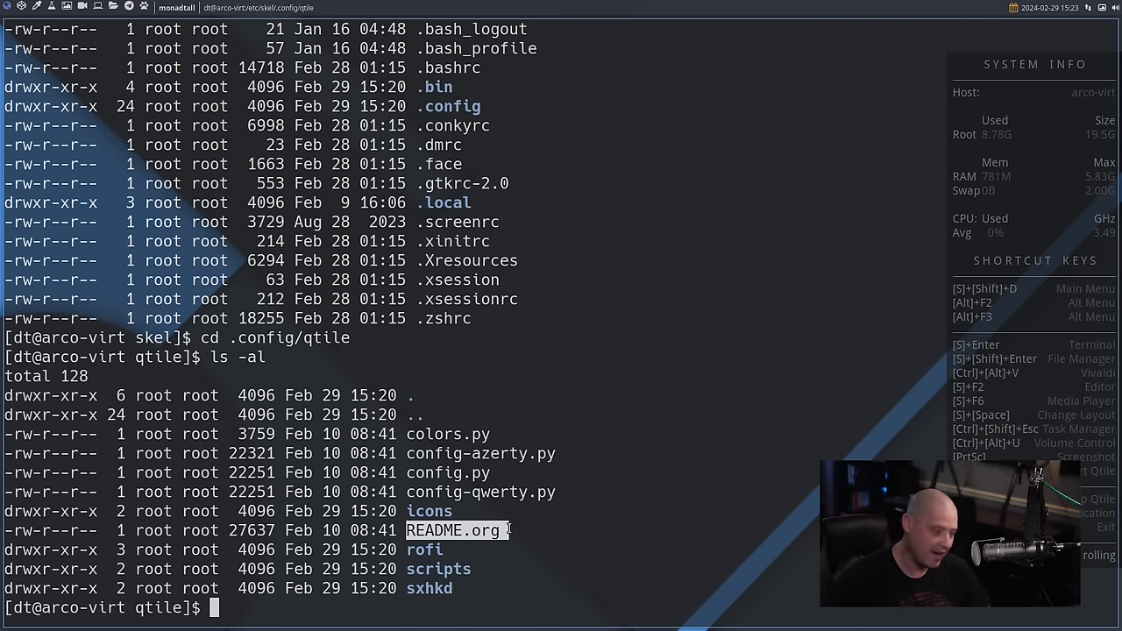
pyautogui.click(482, 474)
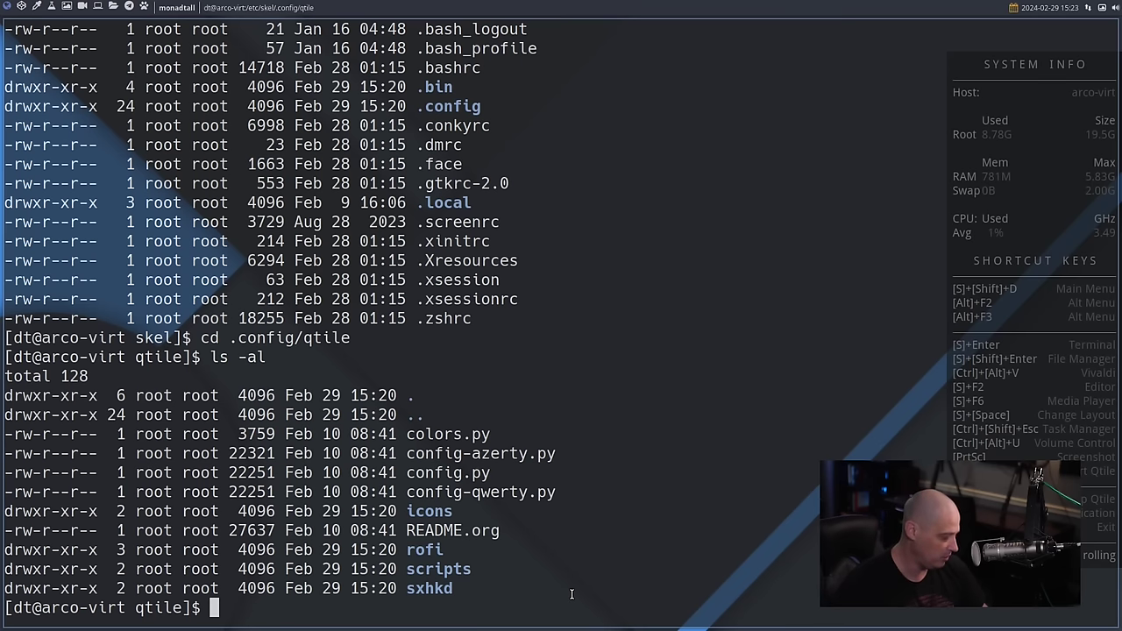
# Step: Look up the location of emacs with whereis and highlight the Qtile directory entries from colors.py to sxhkd
pyautogui.write('whereis emacs')
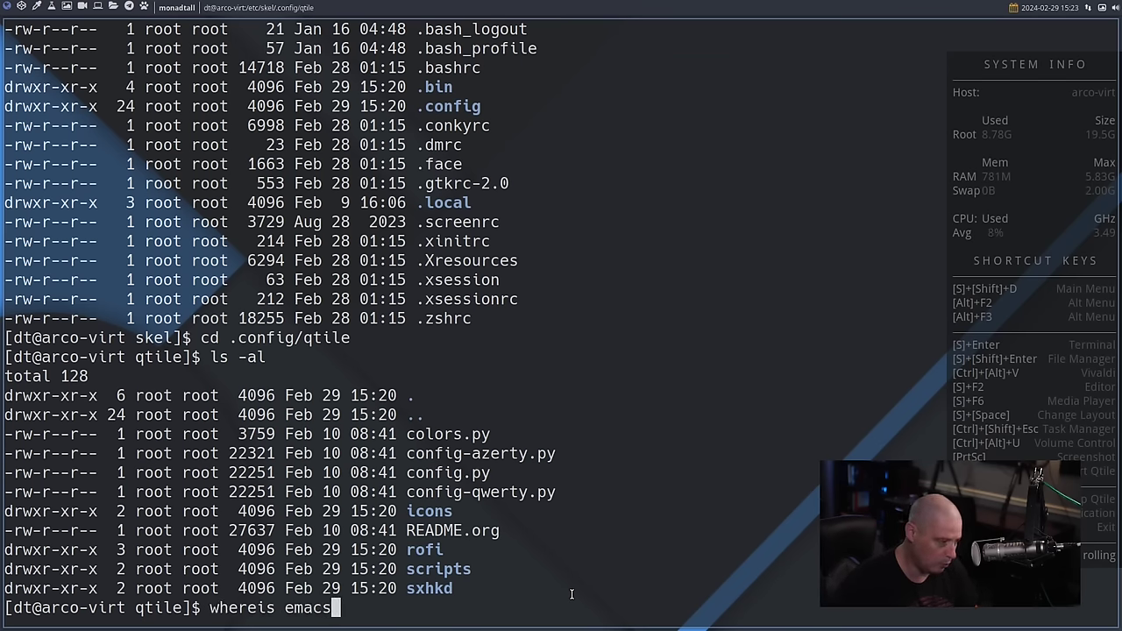
pyautogui.press('Return')
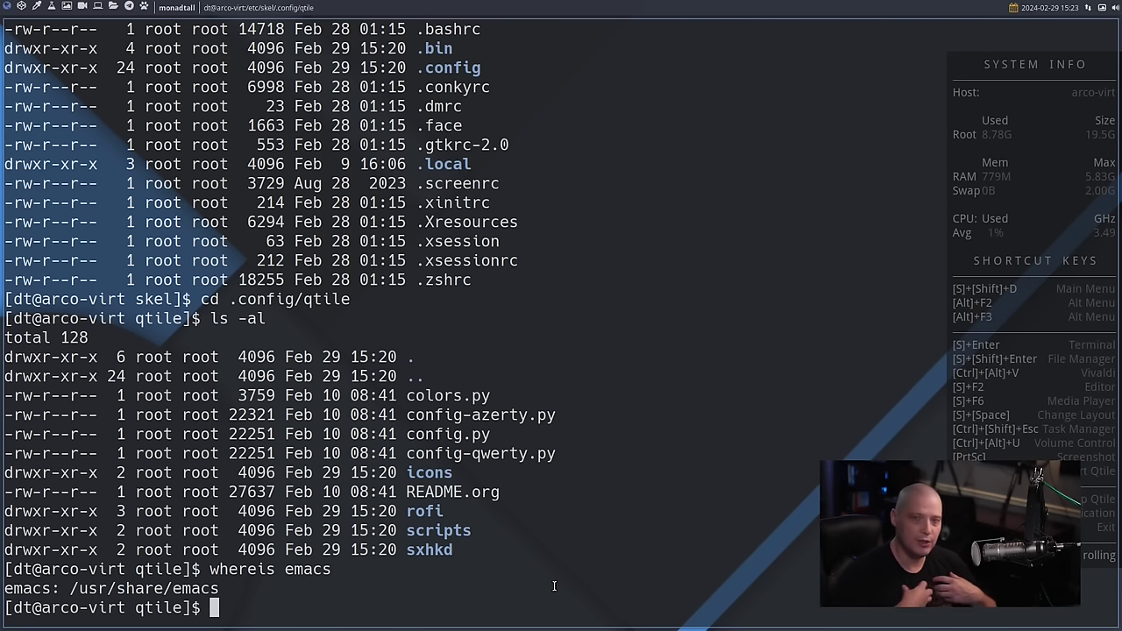
pyautogui.moveTo(456, 553); pyautogui.dragTo(408, 396)
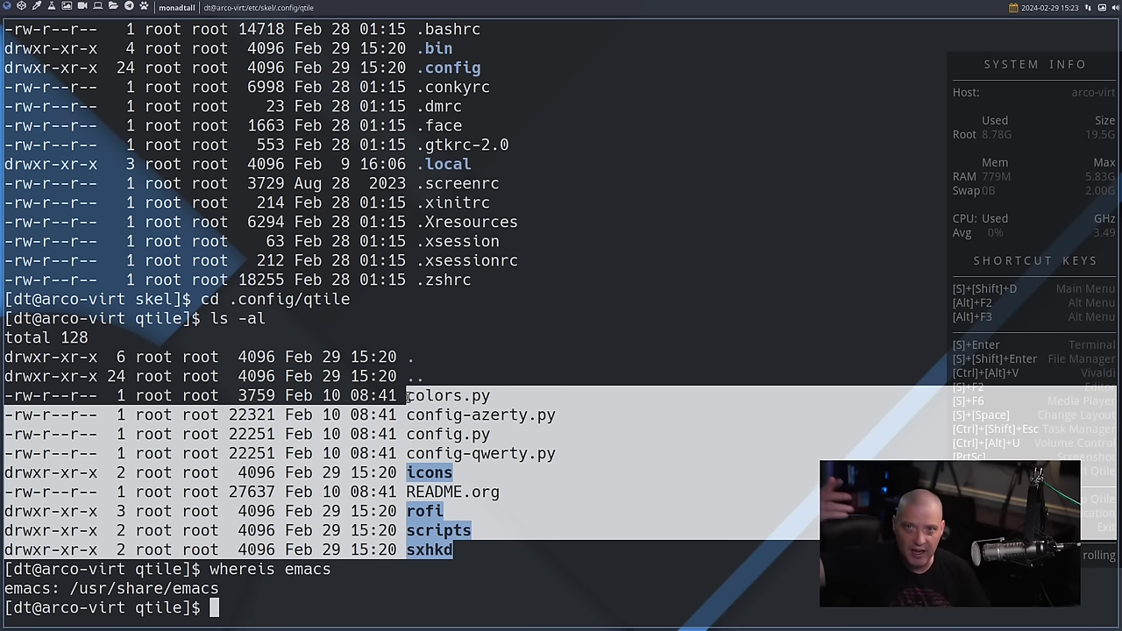
pyautogui.click(625, 605)
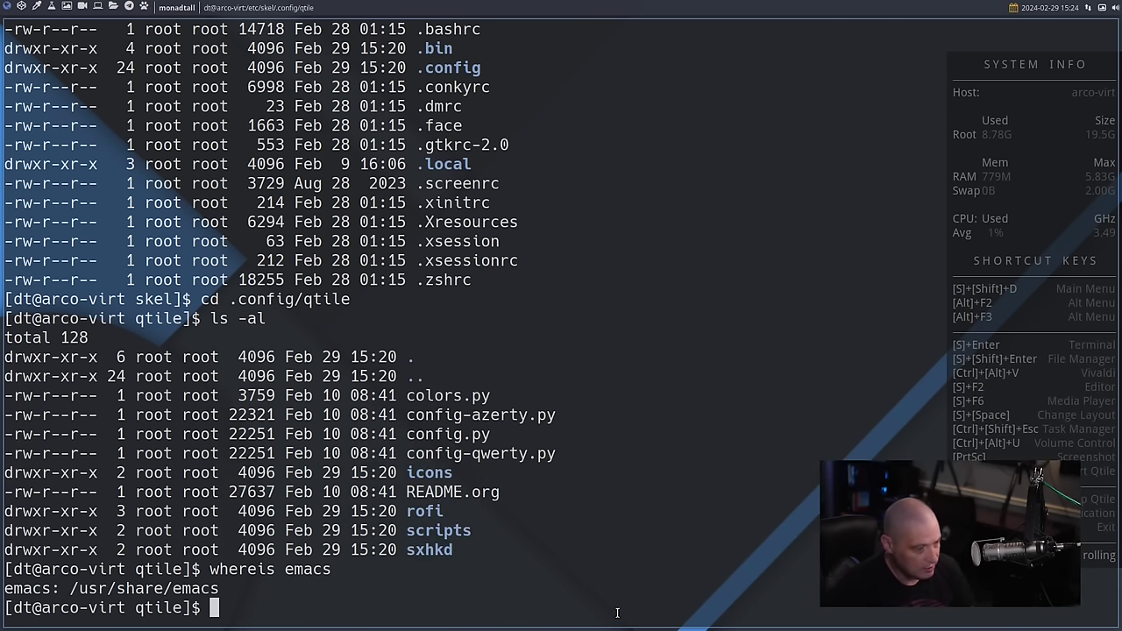
# Step: Recursively copy everything in the current skel Qtile directory to ~/.config/qtile/
pyautogui.write('cp -r')
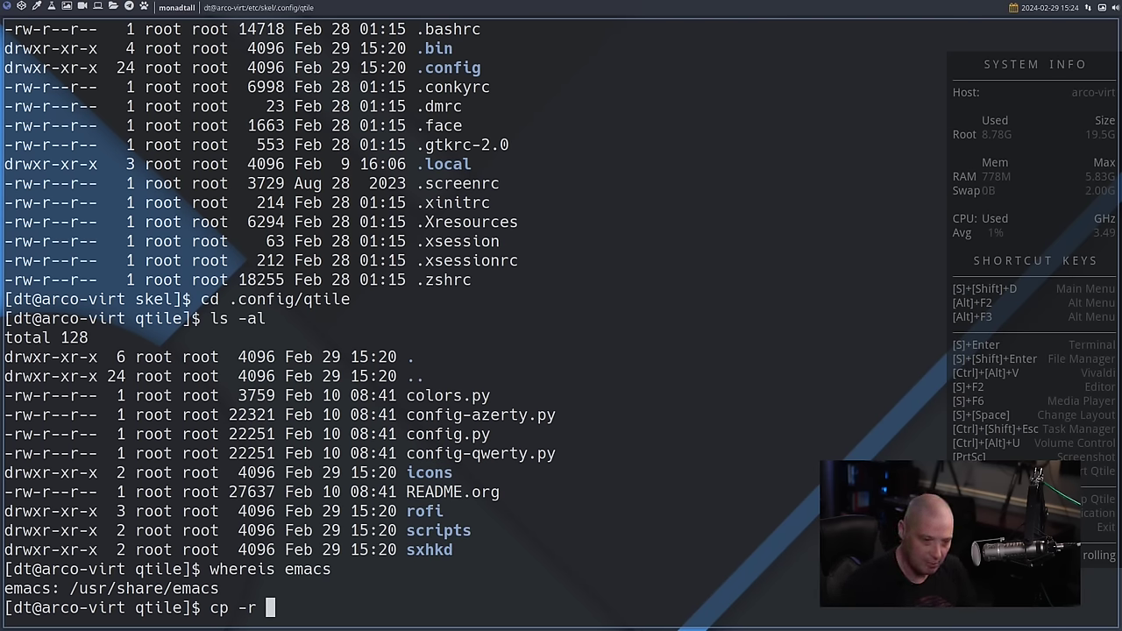
pyautogui.write('./*')
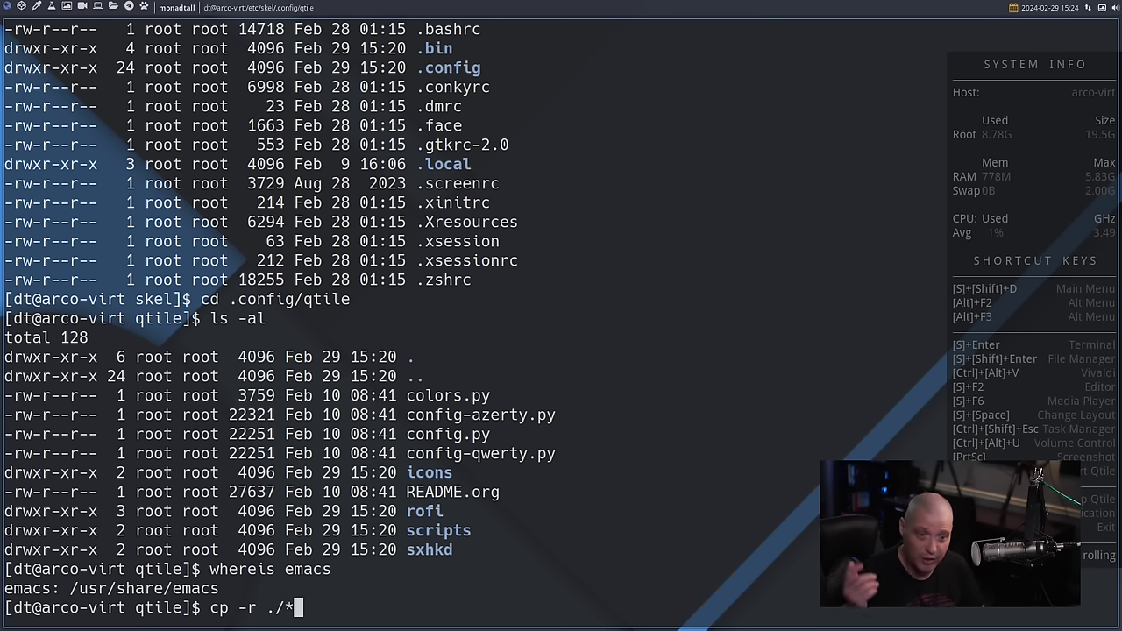
pyautogui.write('~')
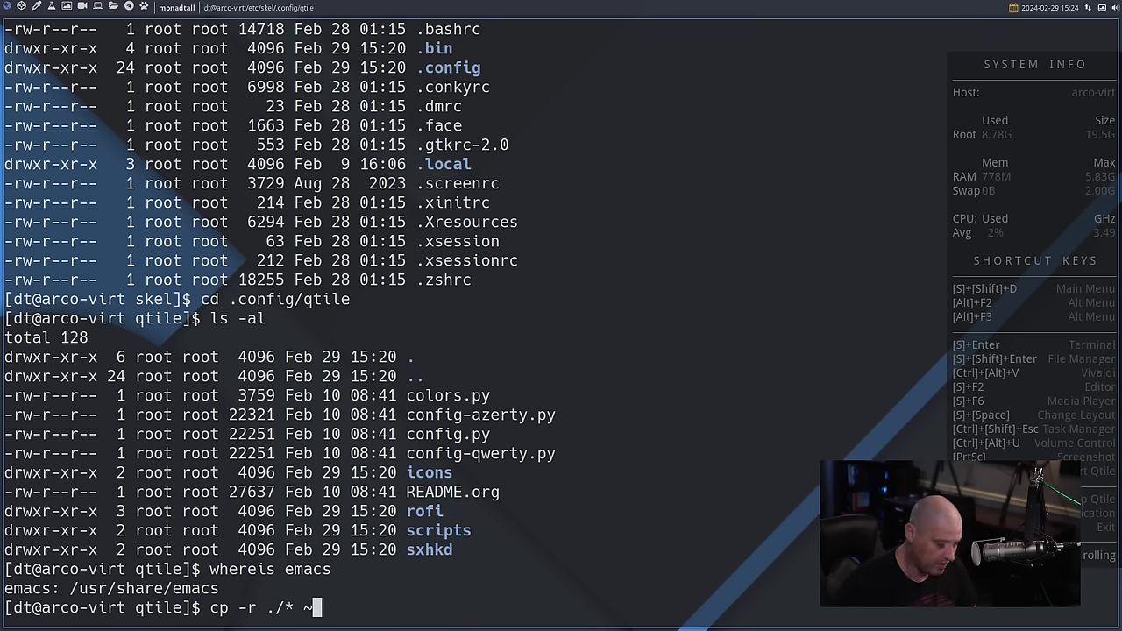
pyautogui.write('/')
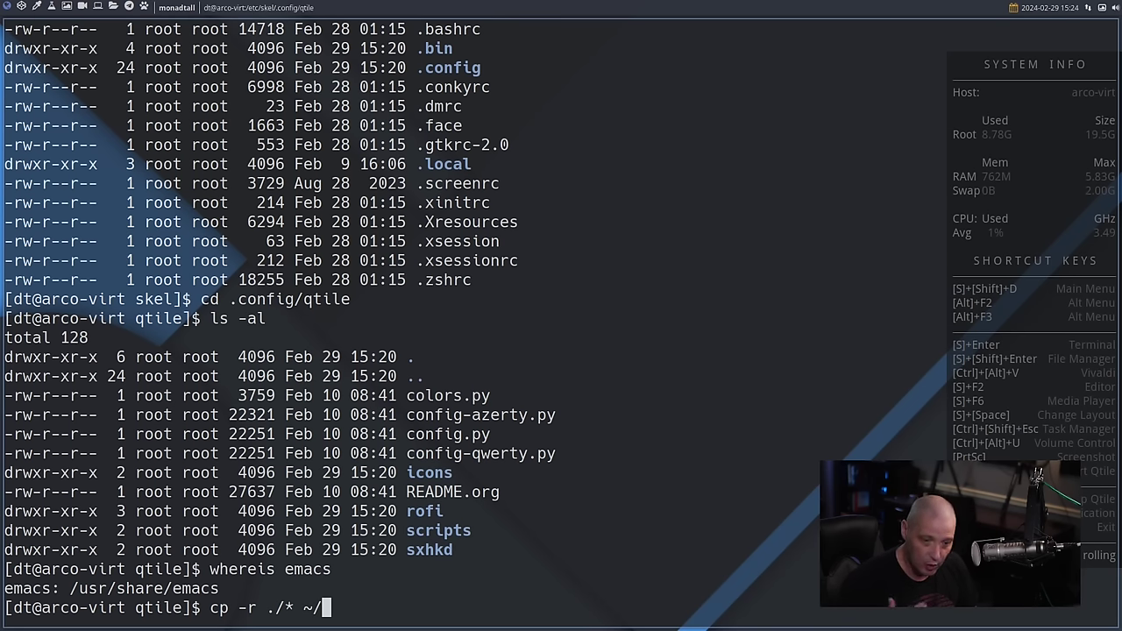
pyautogui.write('.config/')
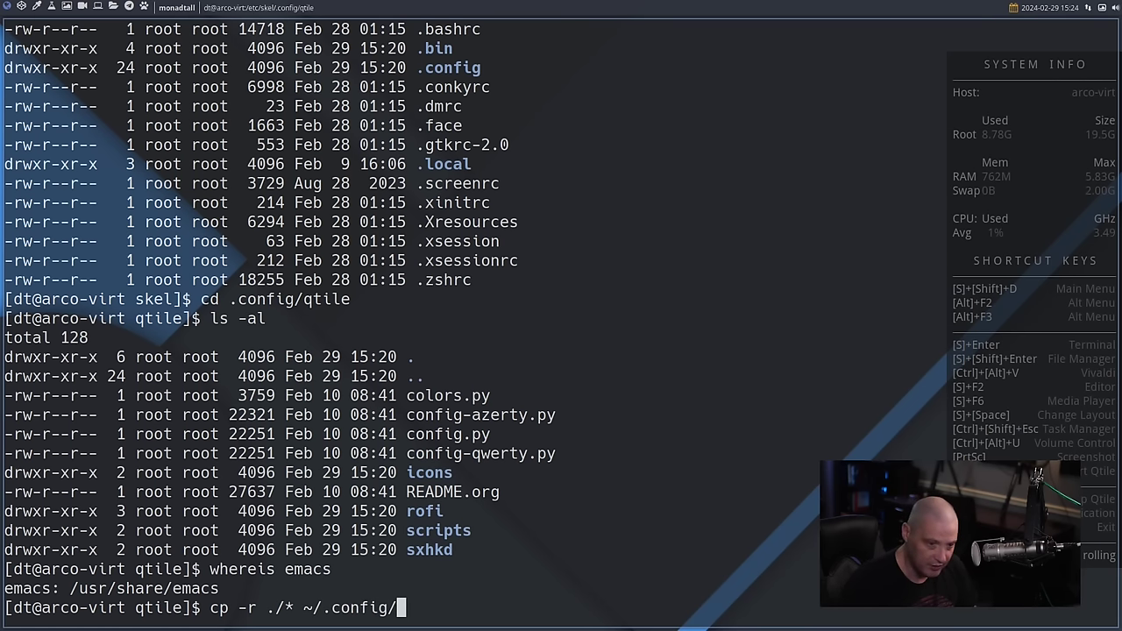
pyautogui.write('qtile')
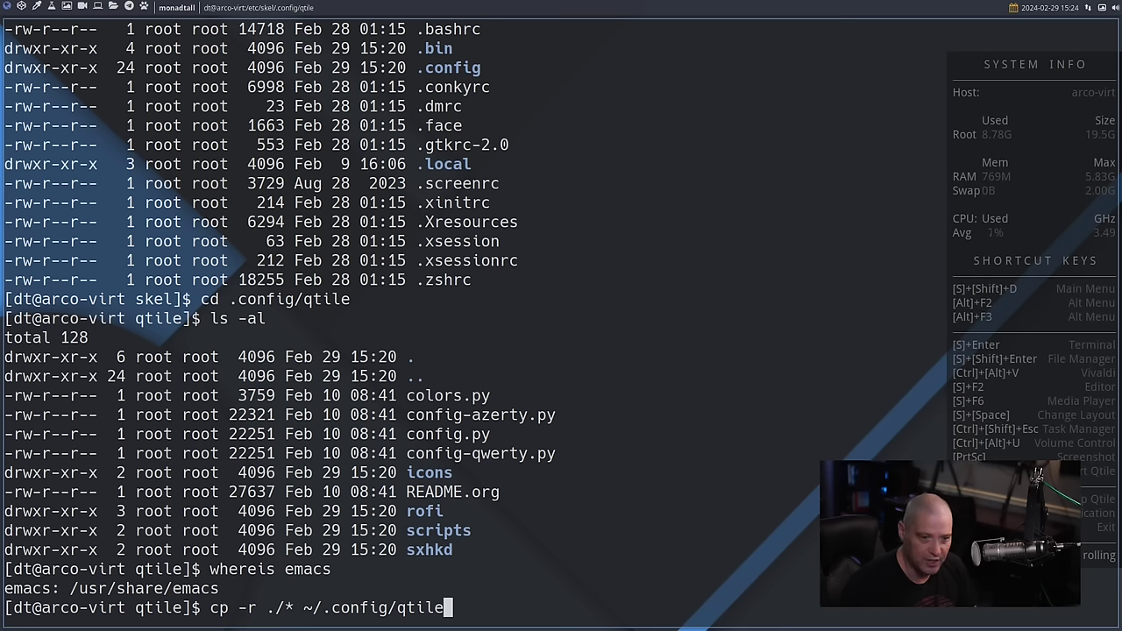
pyautogui.write('/')
pyautogui.press('Return')
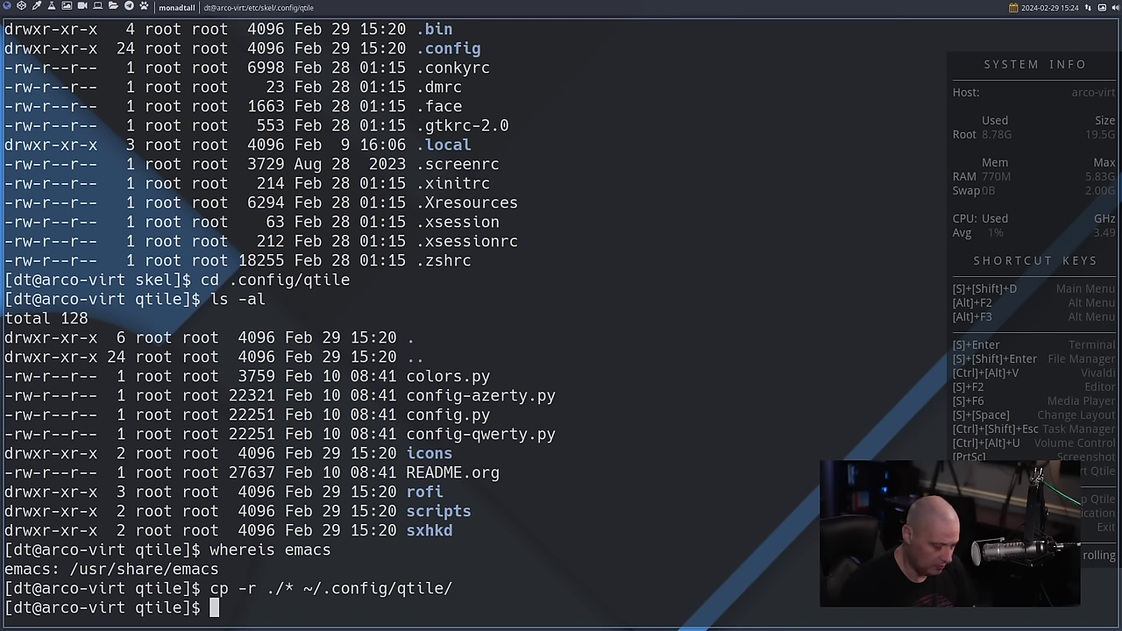
# Step: Return to the home directory, change into .config/qtile and list all its files in long format
pyautogui.write('cd')
pyautogui.press('Return')
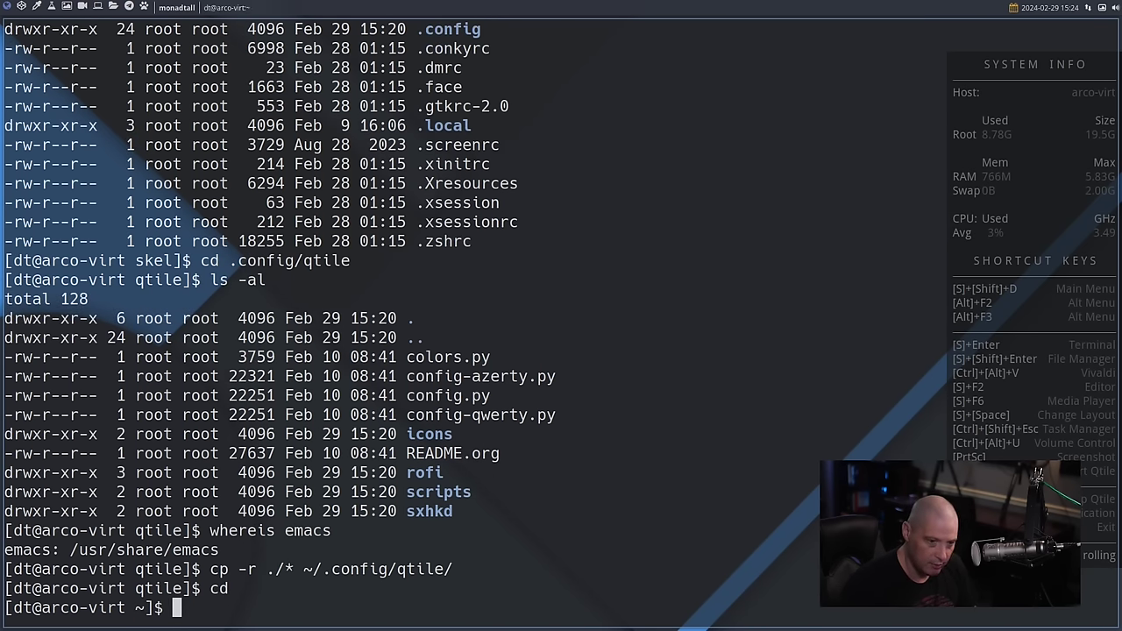
pyautogui.write('cd .conf')
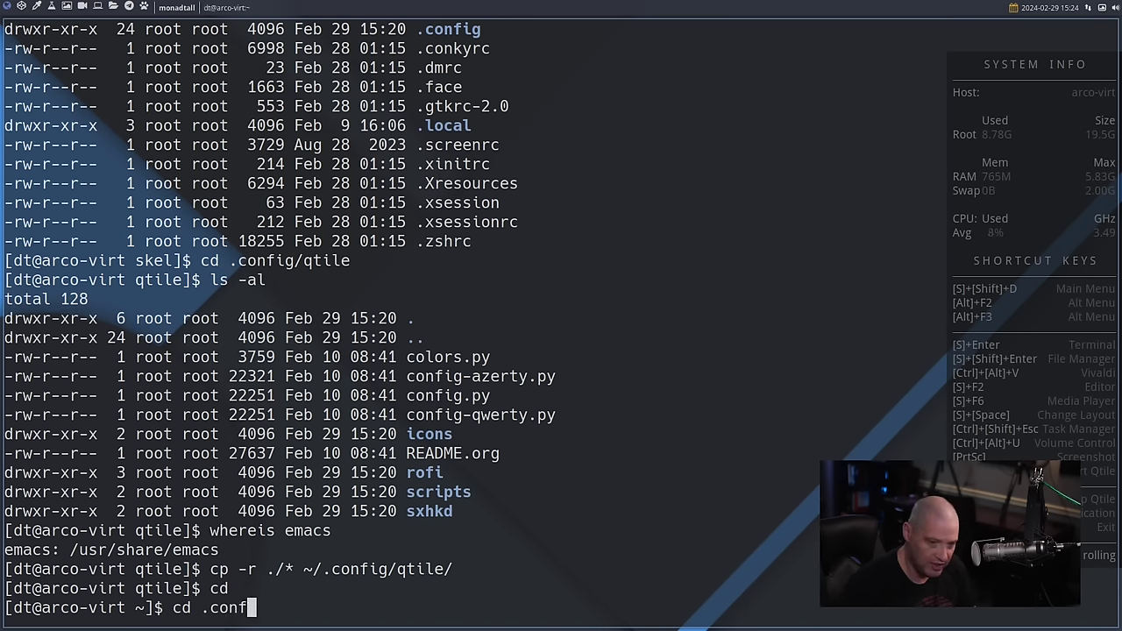
pyautogui.write('ig/qtile')
pyautogui.press('Return')
pyautogui.write('ls')
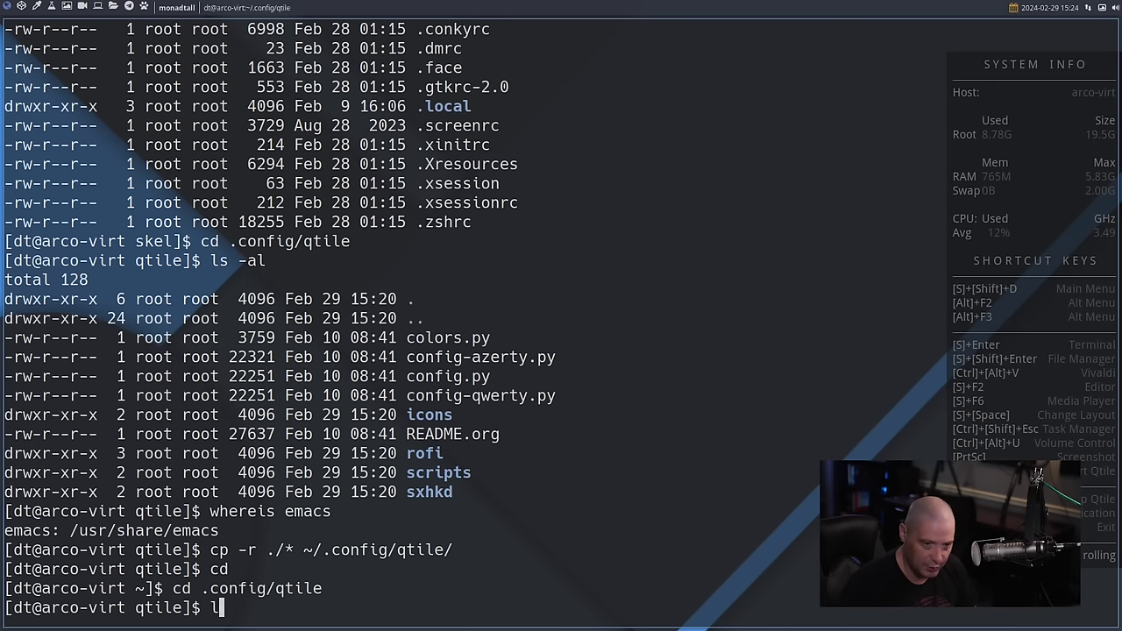
pyautogui.write(' -al')
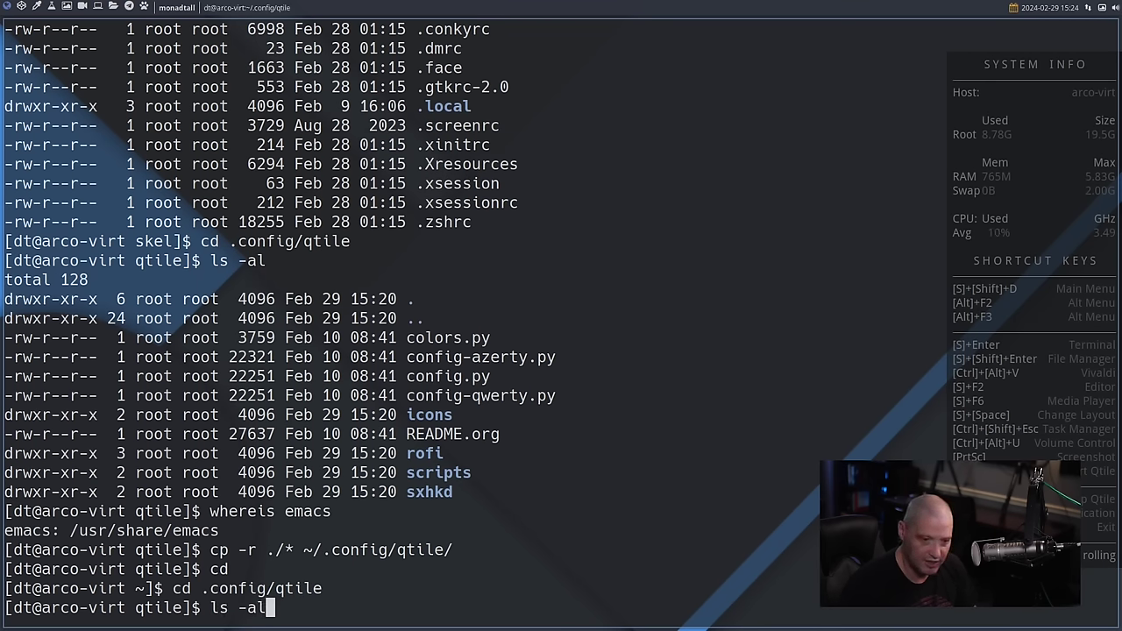
pyautogui.press('Return')
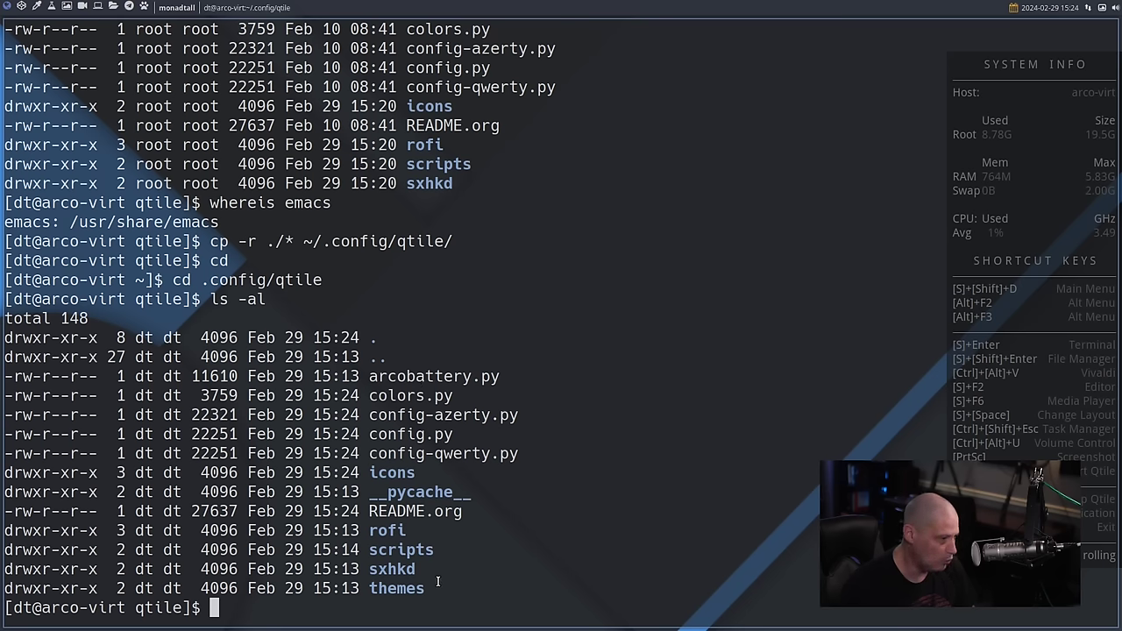
# Step: Examine the README.org, config.py and colors.py entries in the home Qtile directory listing, highlighting them in the output
pyautogui.moveTo(462, 511); pyautogui.dragTo(369, 491)
pyautogui.moveTo(455, 428); pyautogui.dragTo(369, 414)
pyautogui.click(401, 395)
pyautogui.doubleClick(415, 395)
pyautogui.click(563, 571)
# Step: Change into the scripts subdirectory and list its files
pyautogui.write('cd scripts/')
pyautogui.press('Return')
pyautogui.write('ls')
pyautogui.press('Return')
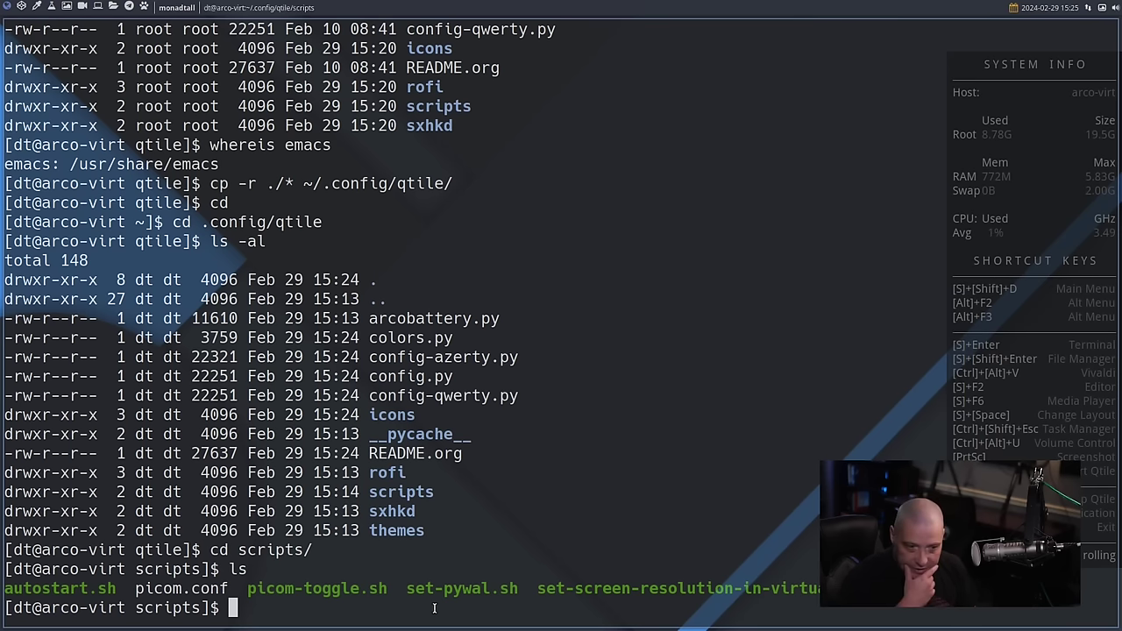
# Step: Open autostart.sh in Vim and review its monitor, wallpaper and startup application entries
pyautogui.write('vim aut')
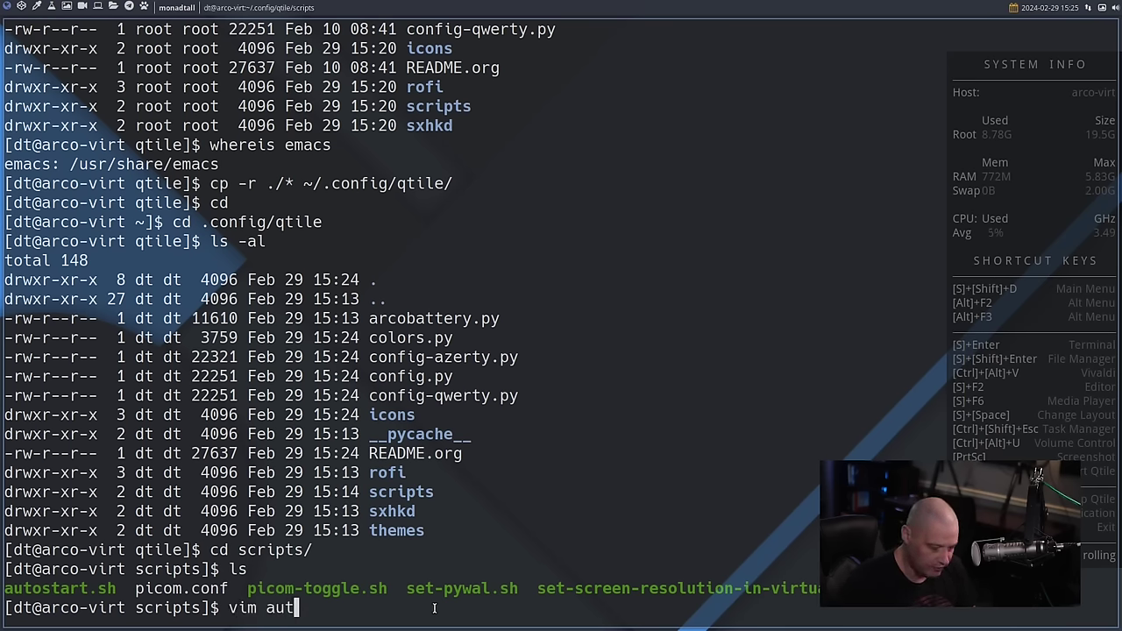
pyautogui.press('Tab')
pyautogui.press('Return')
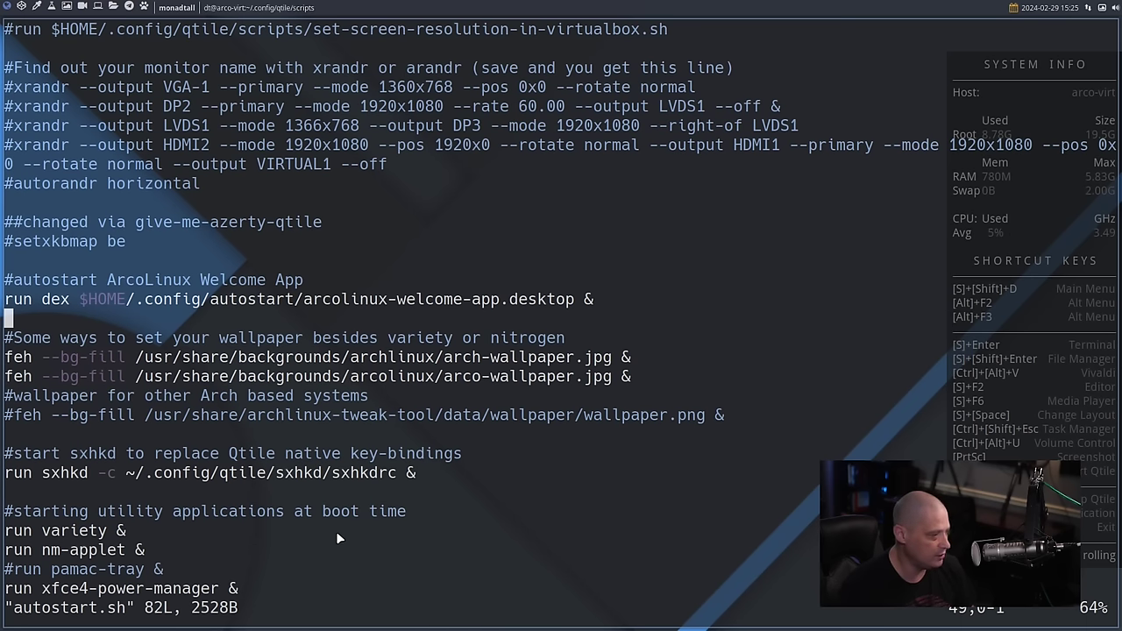
pyautogui.scroll(-1, 239, 467)
pyautogui.scroll(-7, 116, 280)
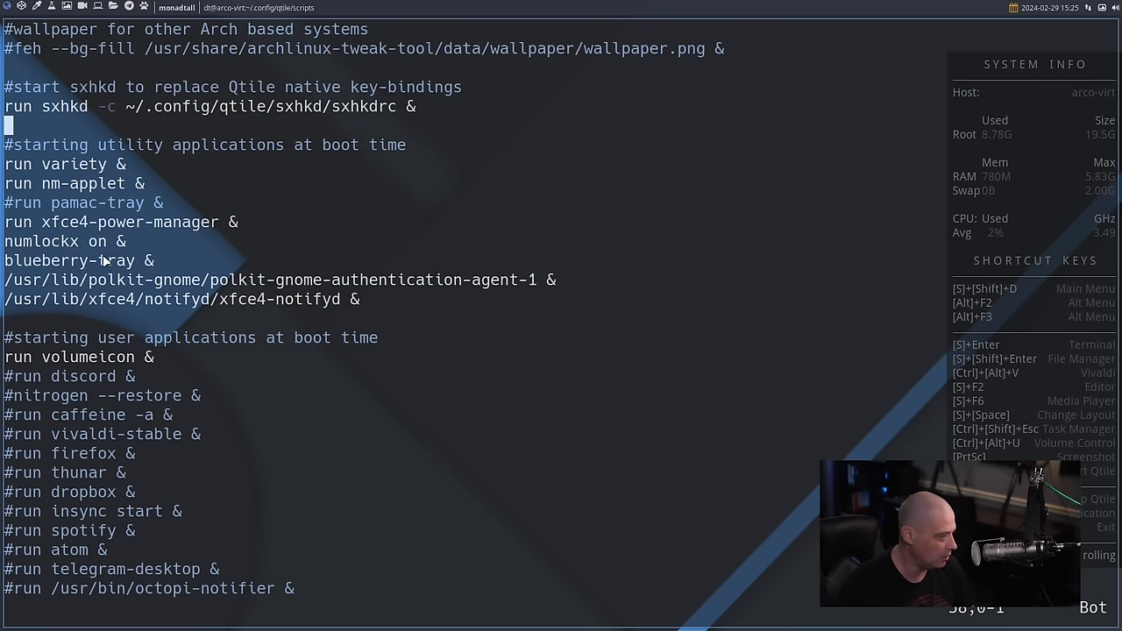
pyautogui.scroll(8, 285, 416)
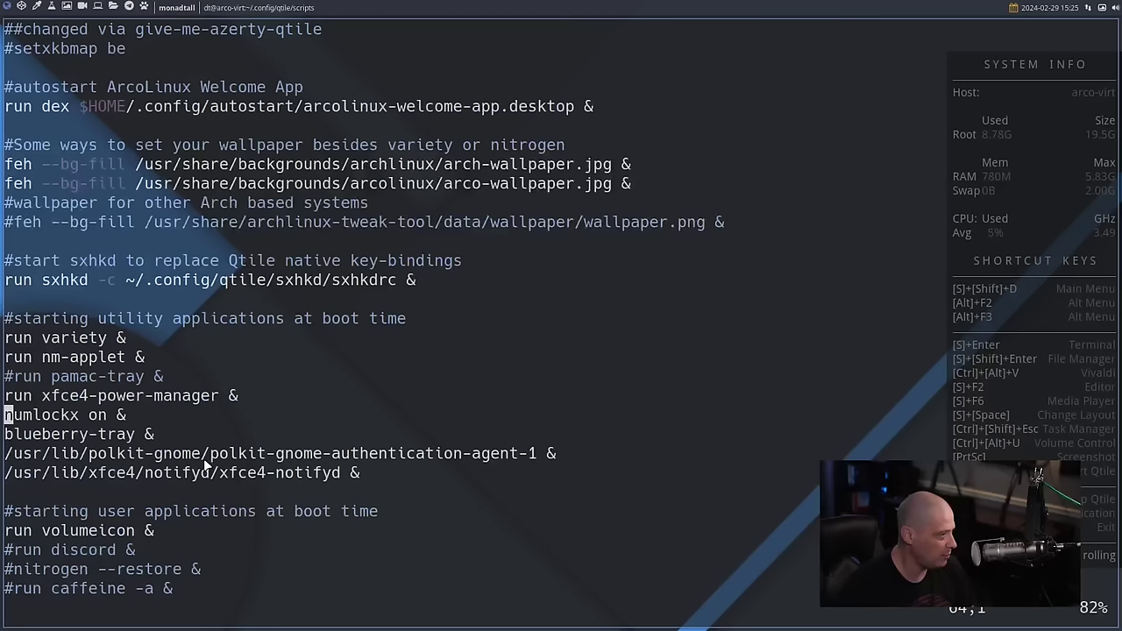
pyautogui.scroll(13, 193, 461)
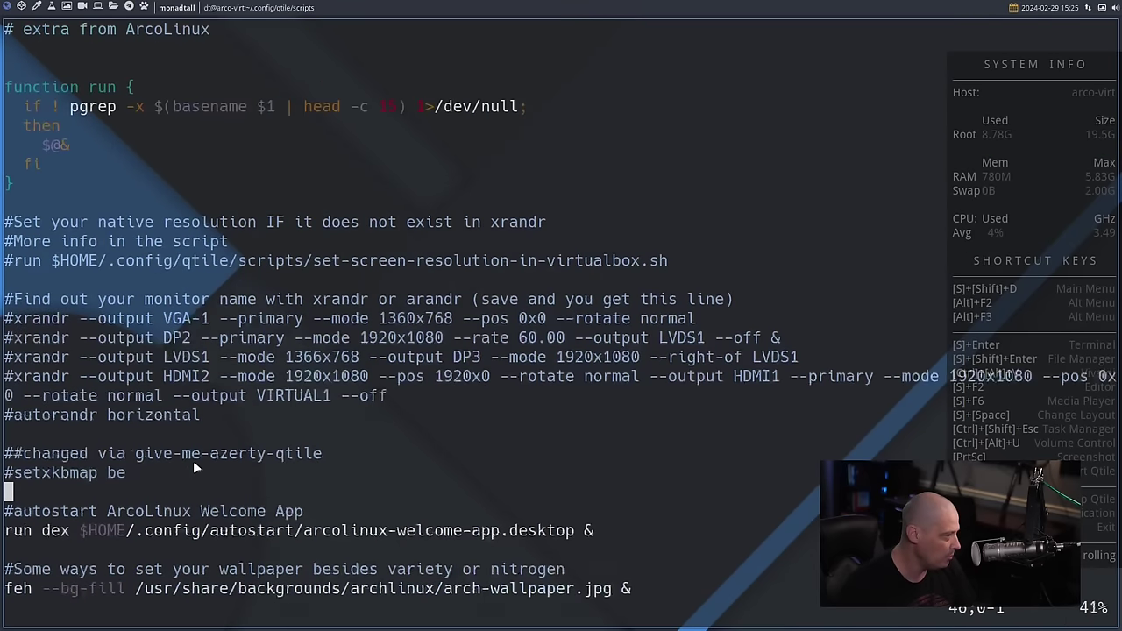
pyautogui.scroll(-15, 188, 413)
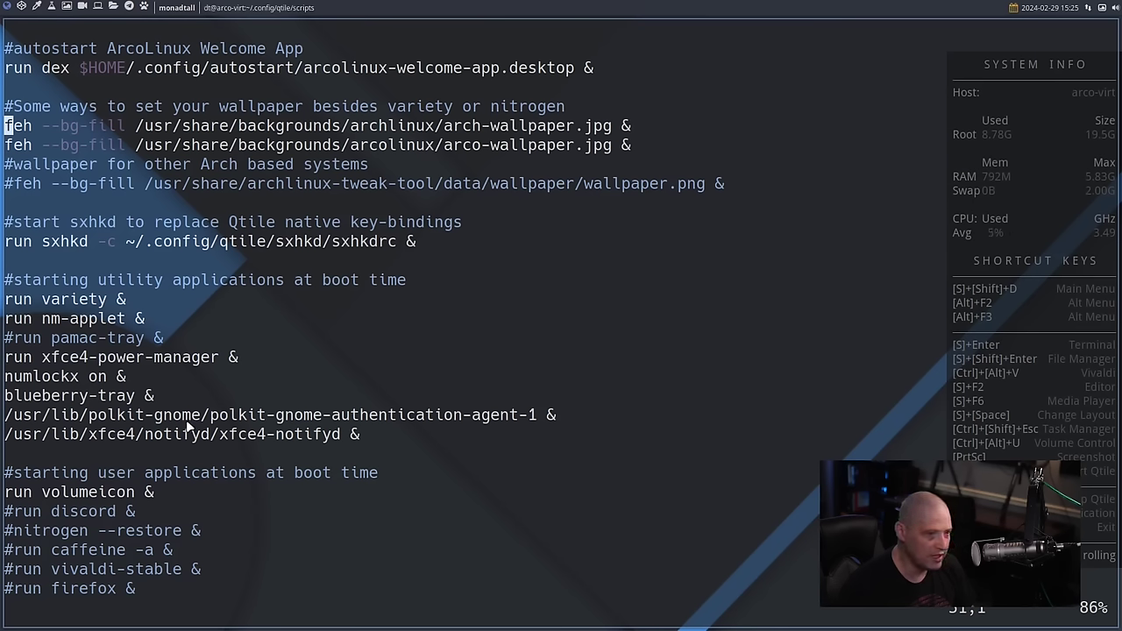
# Step: Add the line "xrandr -s 1920x1080" below the xfce4-notifyd entry, and save and close autostart.sh
pyautogui.click(56, 445)
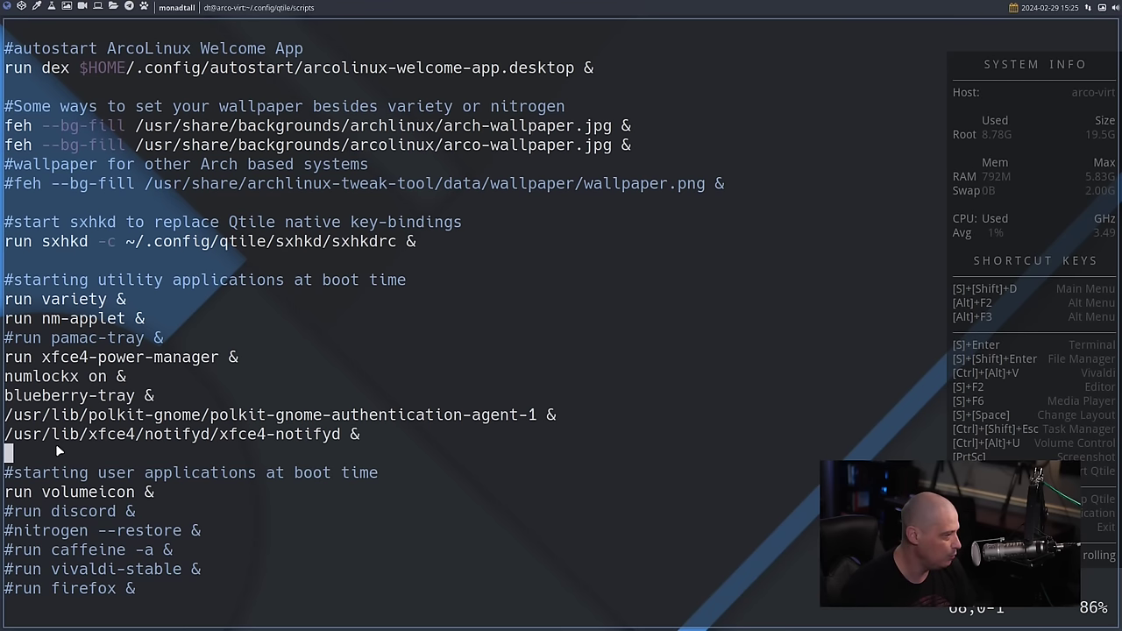
pyautogui.press('i')
pyautogui.press('Return')
pyautogui.press('Up')
pyautogui.write('xrandr -')
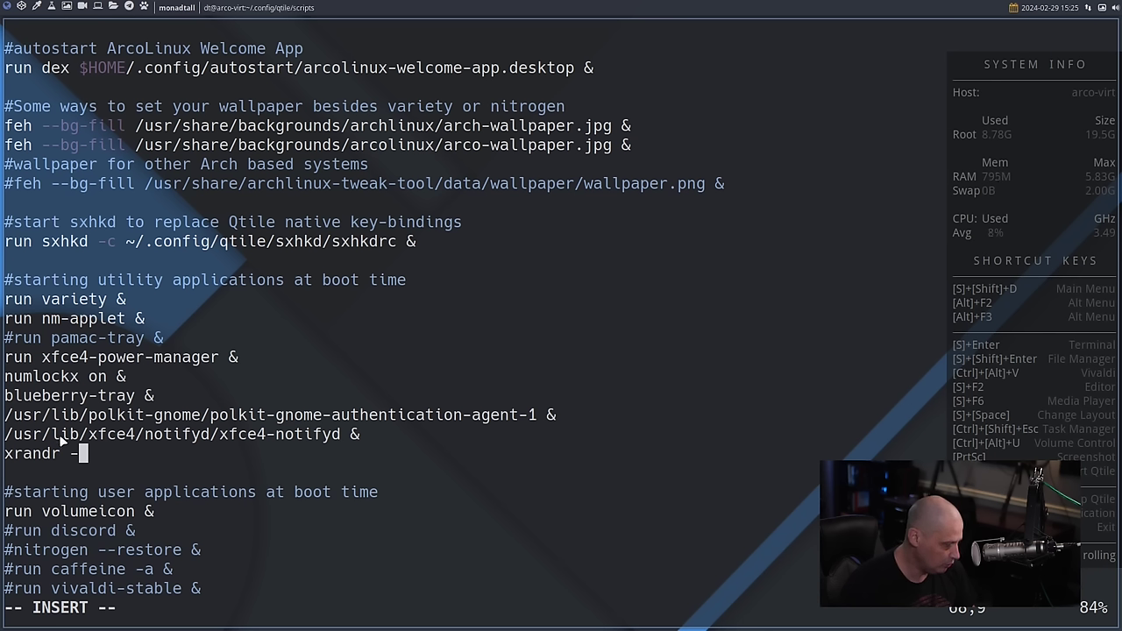
pyautogui.write('s ')
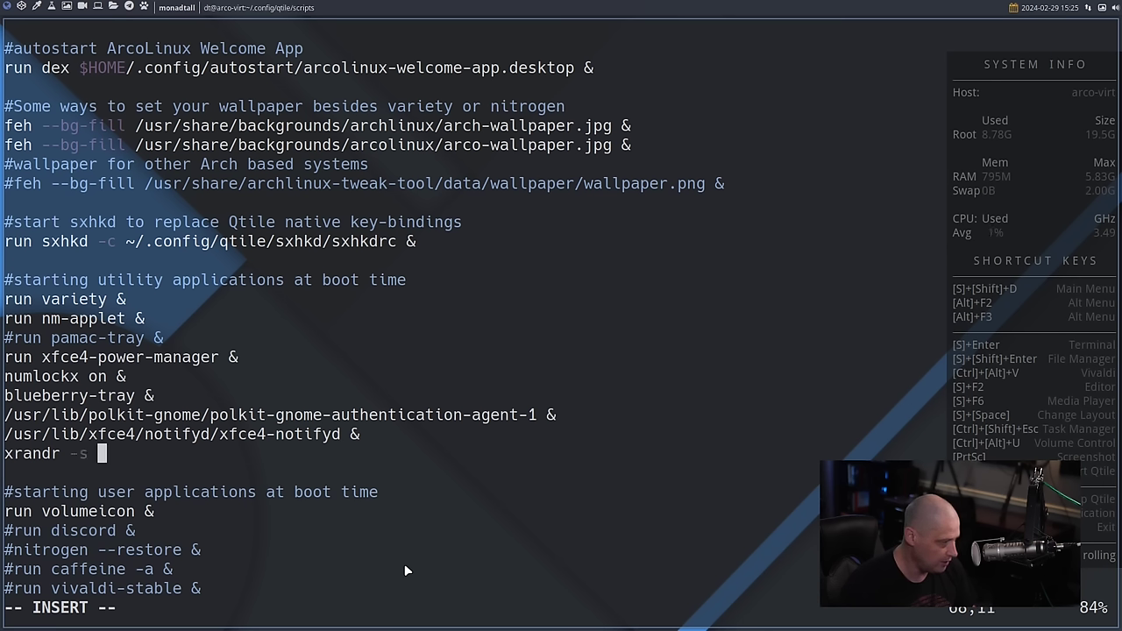
pyautogui.write('1920x1080')
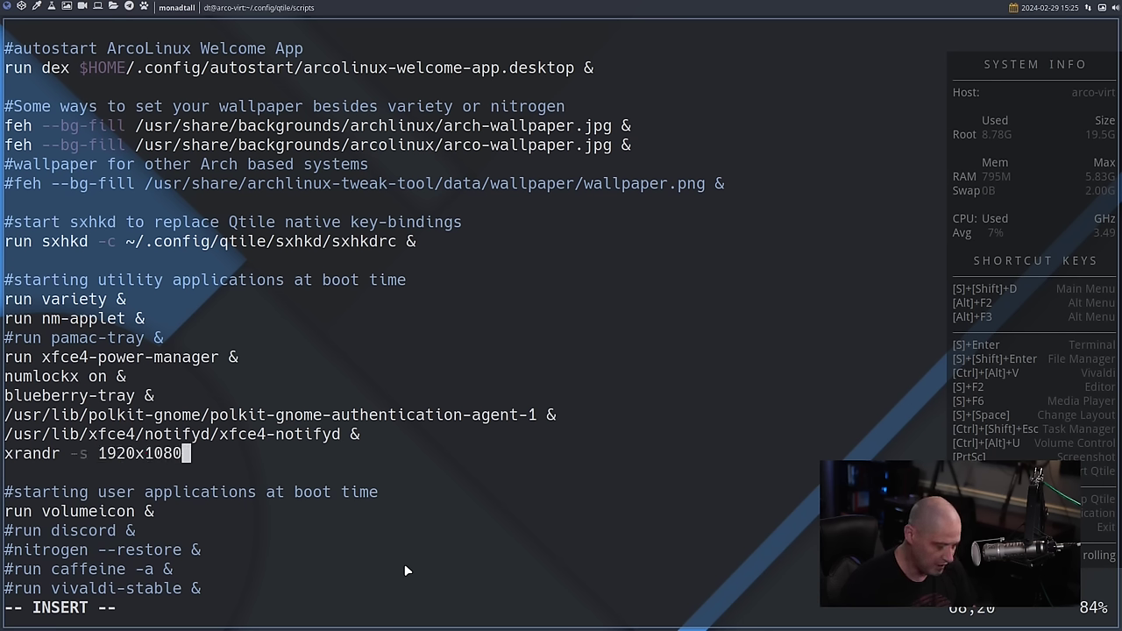
pyautogui.press('Escape')
pyautogui.write(':wq')
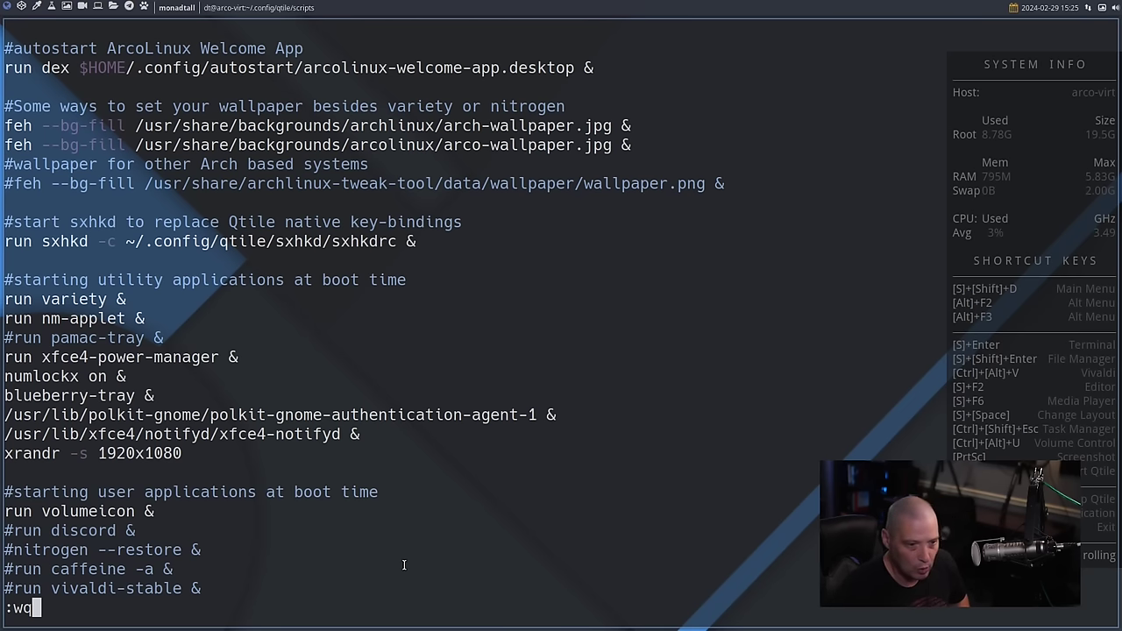
pyautogui.press('Return')
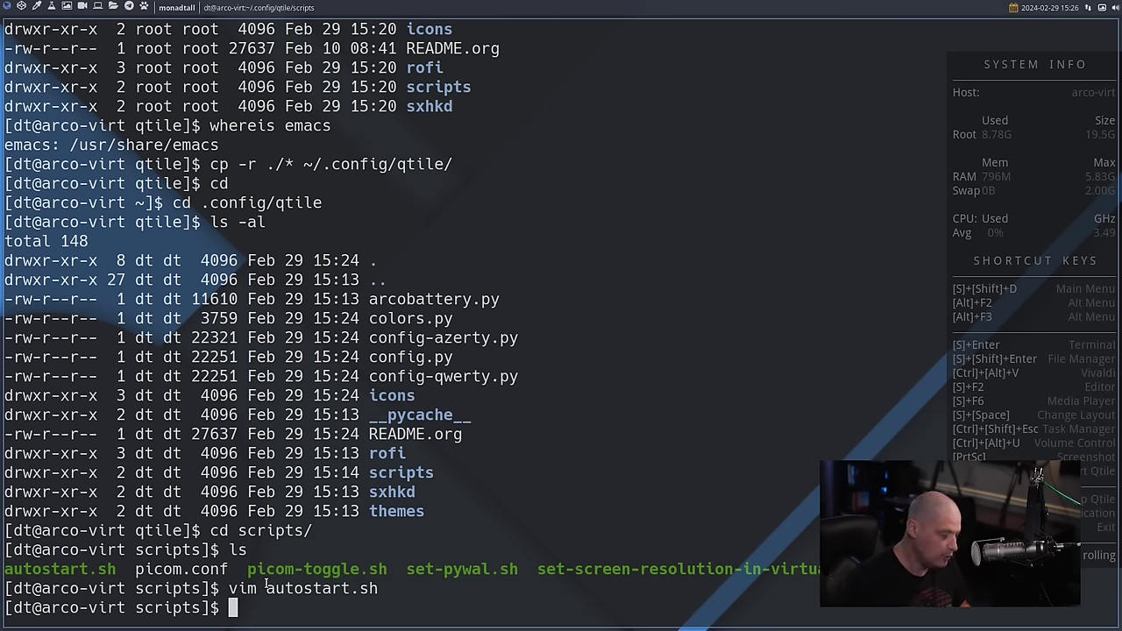
# Step: Log out of the current session and log back in by entering the account password
pyautogui.press('super+x')
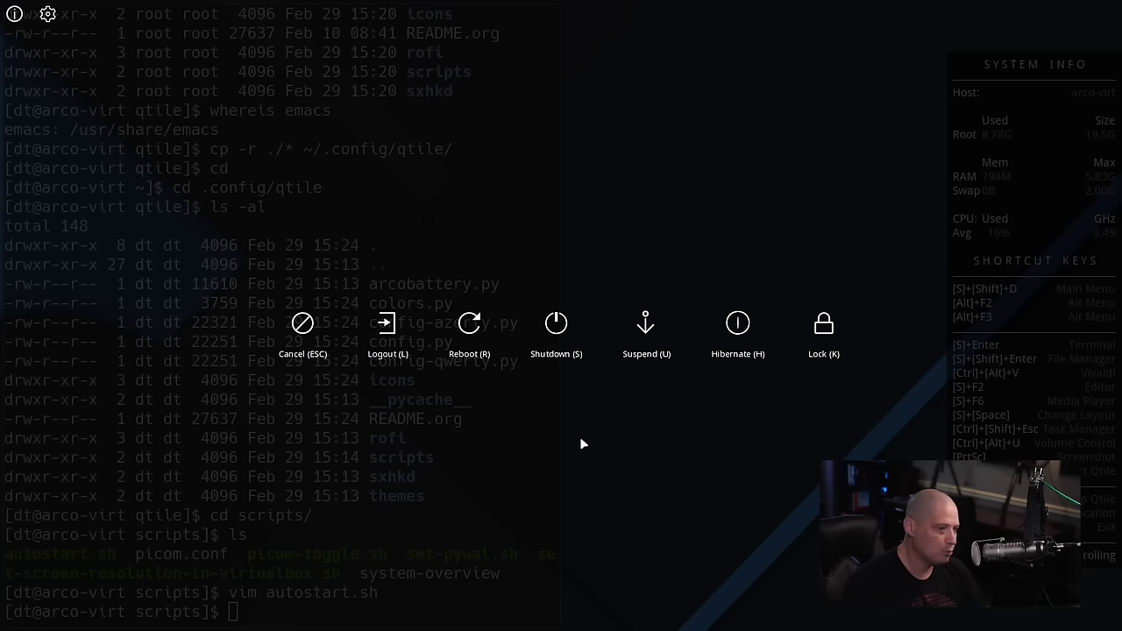
pyautogui.click(388, 327)
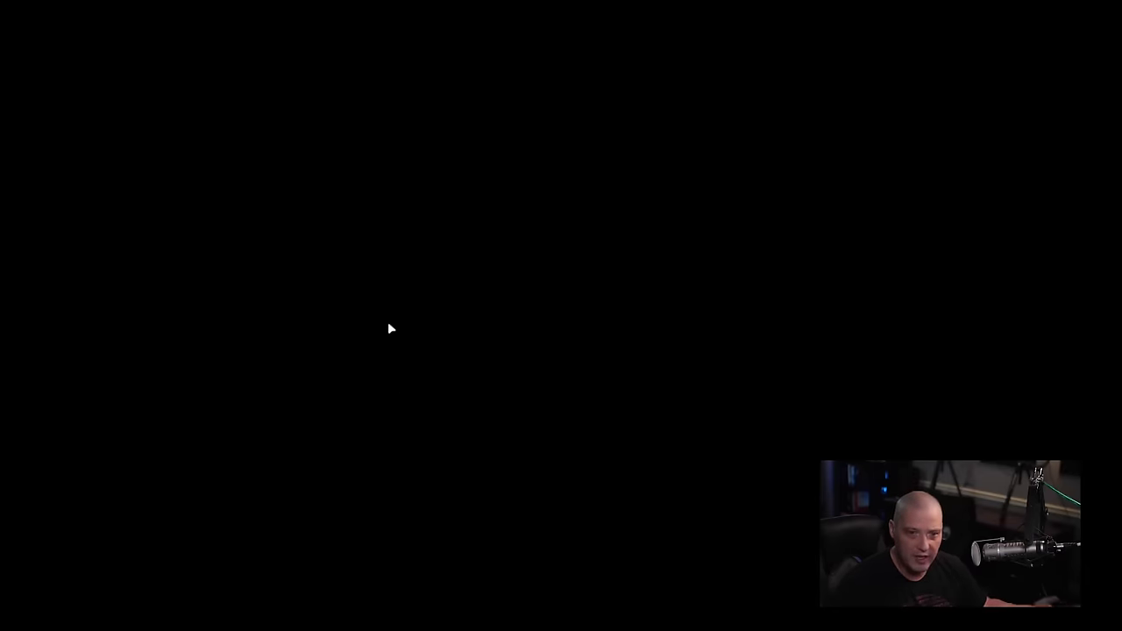
pyautogui.write('****')
pyautogui.press('Return')
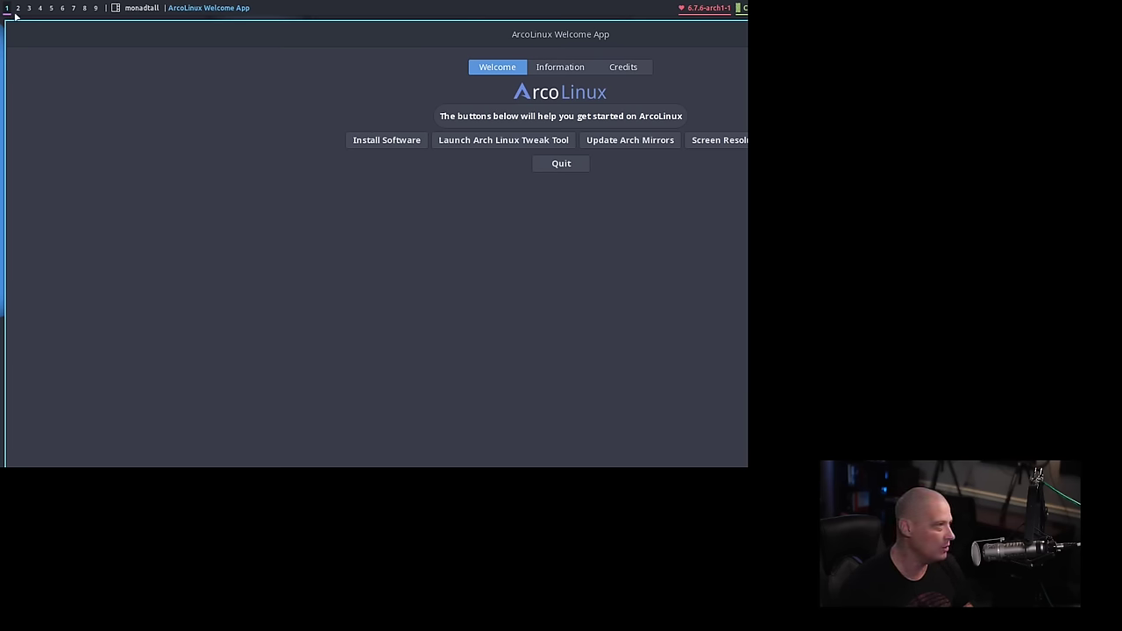
# Step: Open a terminal on workspace 2 and change into the .config/qtile/scripts/ directory
pyautogui.press('super+2')
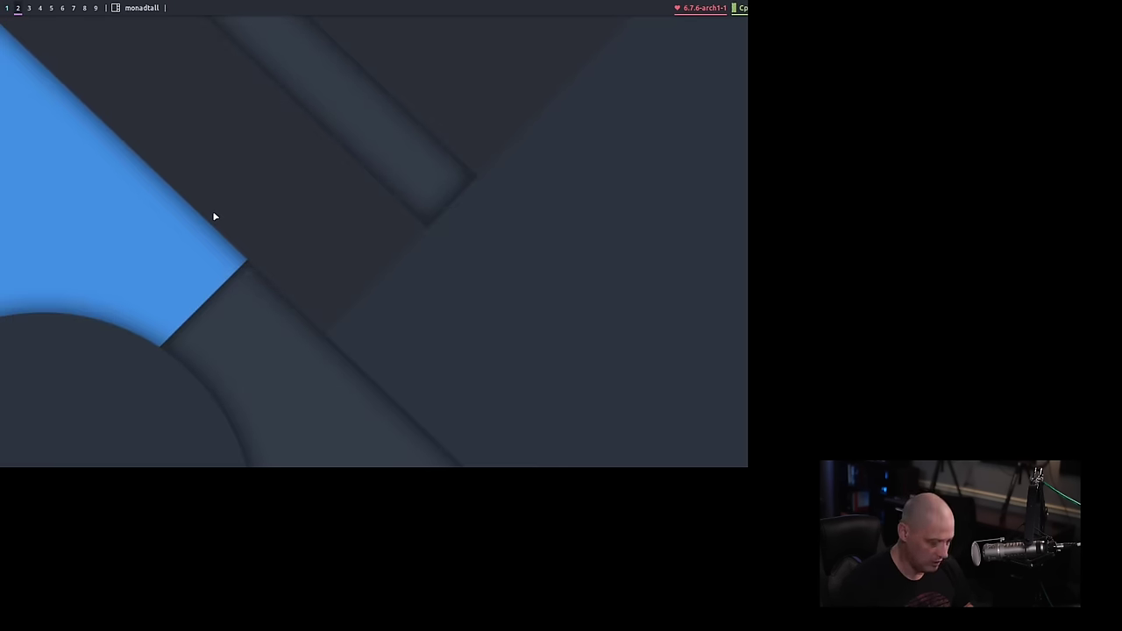
pyautogui.press('super+Return')
pyautogui.write('cd .')
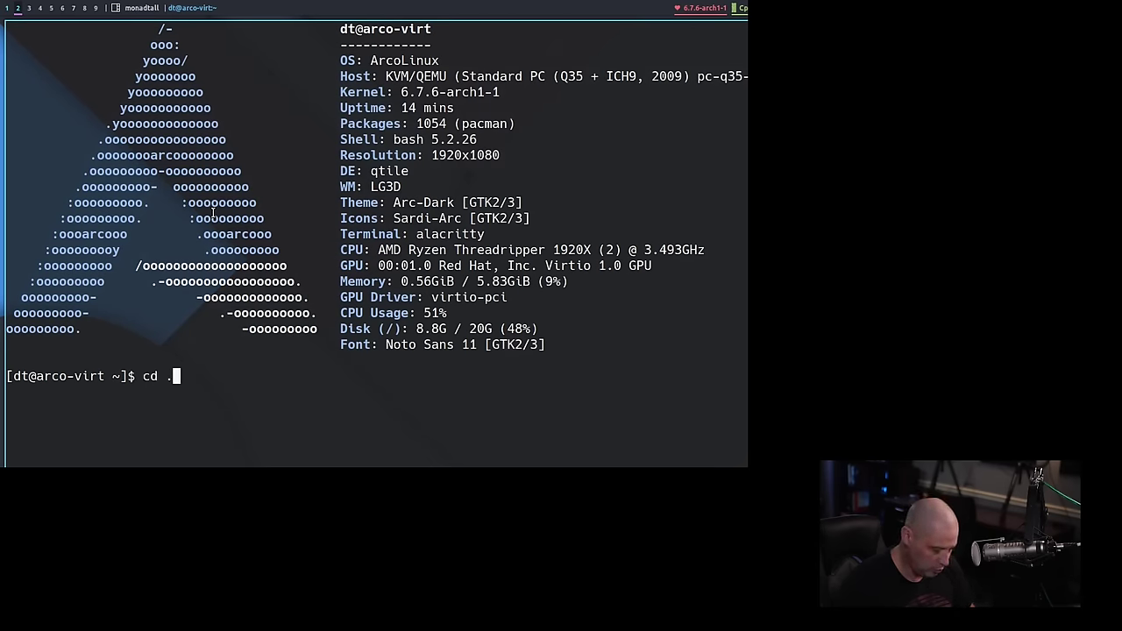
pyautogui.write('config/qtile/scripts/')
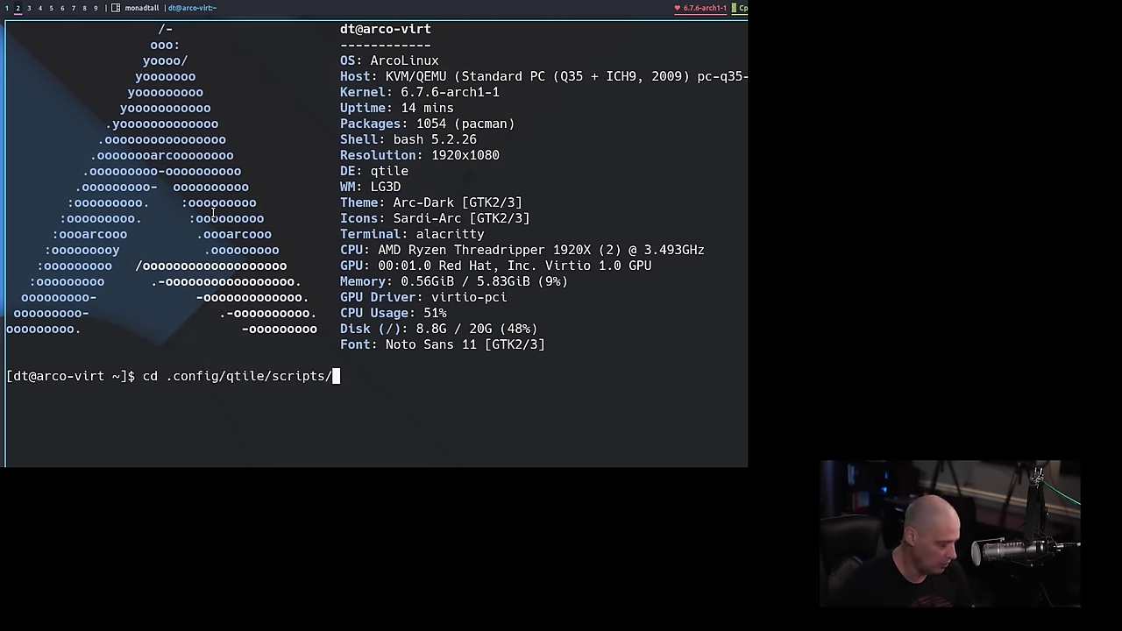
pyautogui.press('Return')
# Step: Open autostart.sh in Vim, append " &" to the "xrandr -s 1920x1080" line, and save and close the file
pyautogui.write('vim au')
pyautogui.press('Tab')
pyautogui.press('Return')
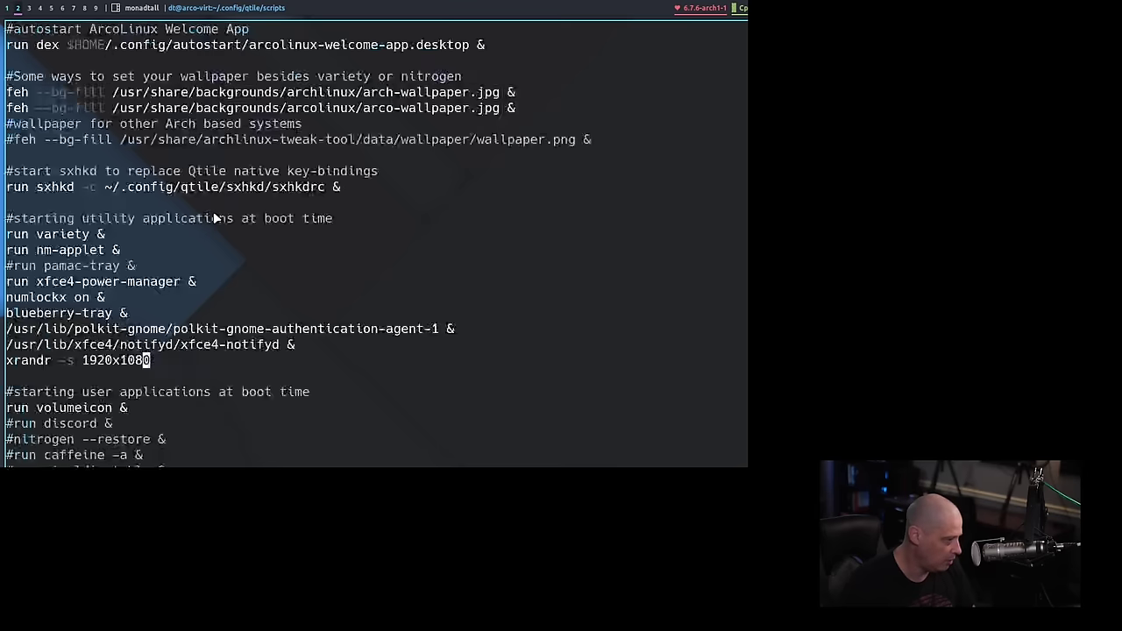
pyautogui.write('A ')
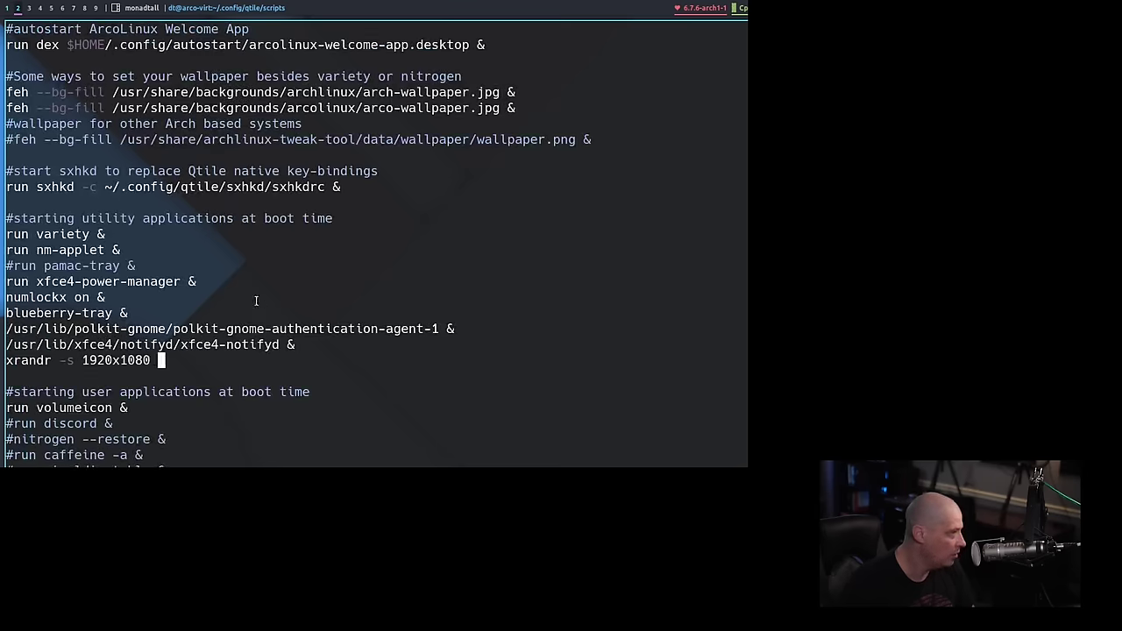
pyautogui.write('&')
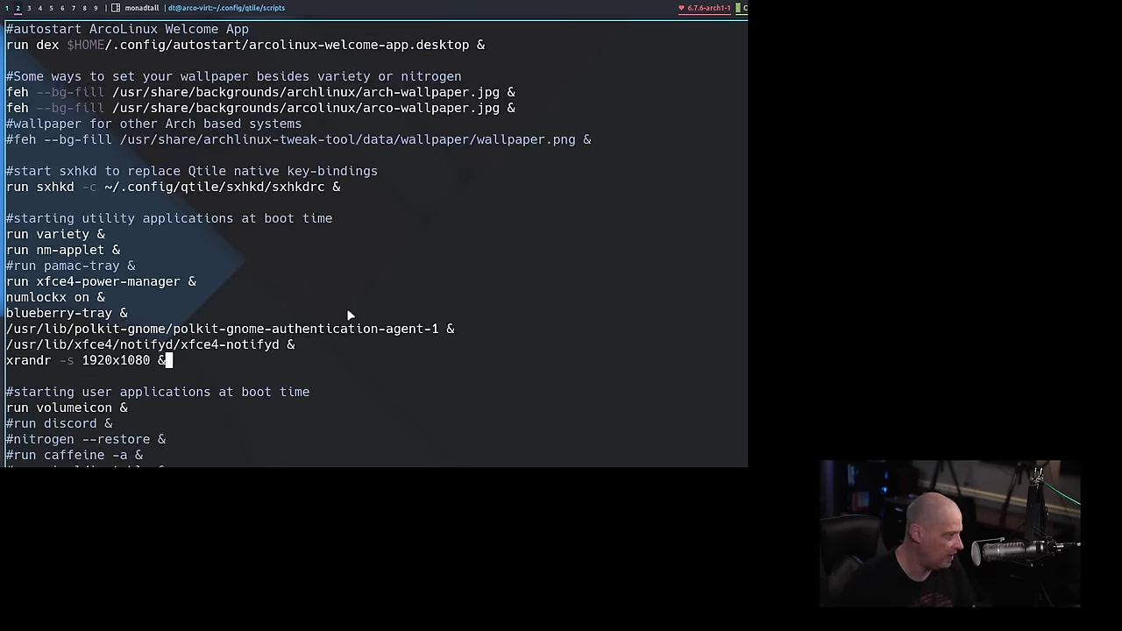
pyautogui.scroll(3, 348, 313)
pyautogui.scroll(1, 348, 313)
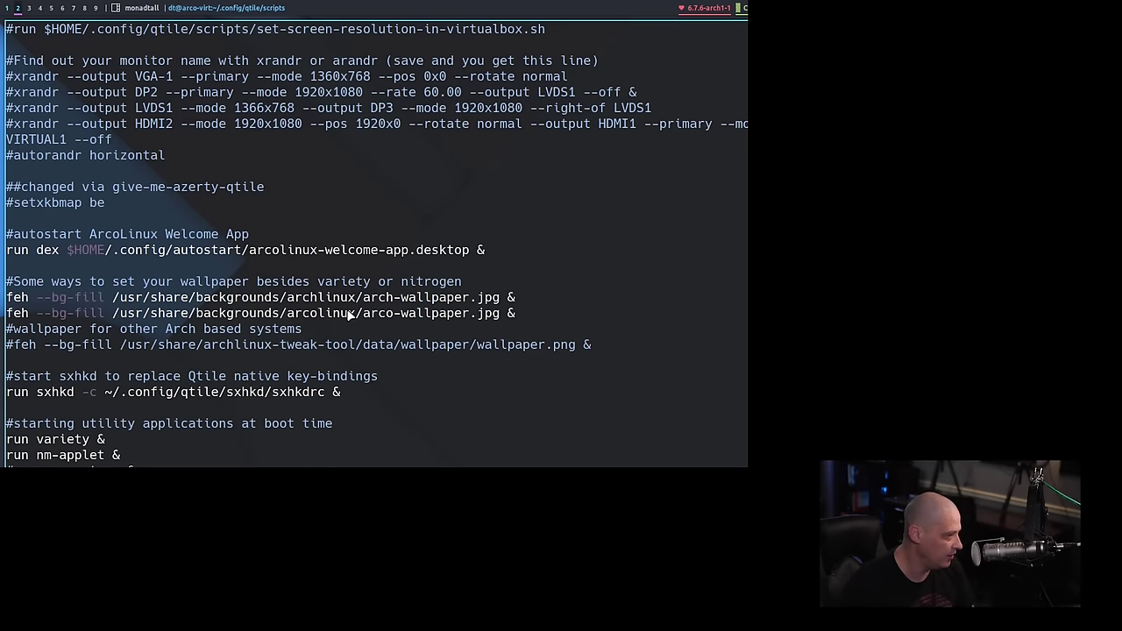
pyautogui.scroll(-6, 348, 314)
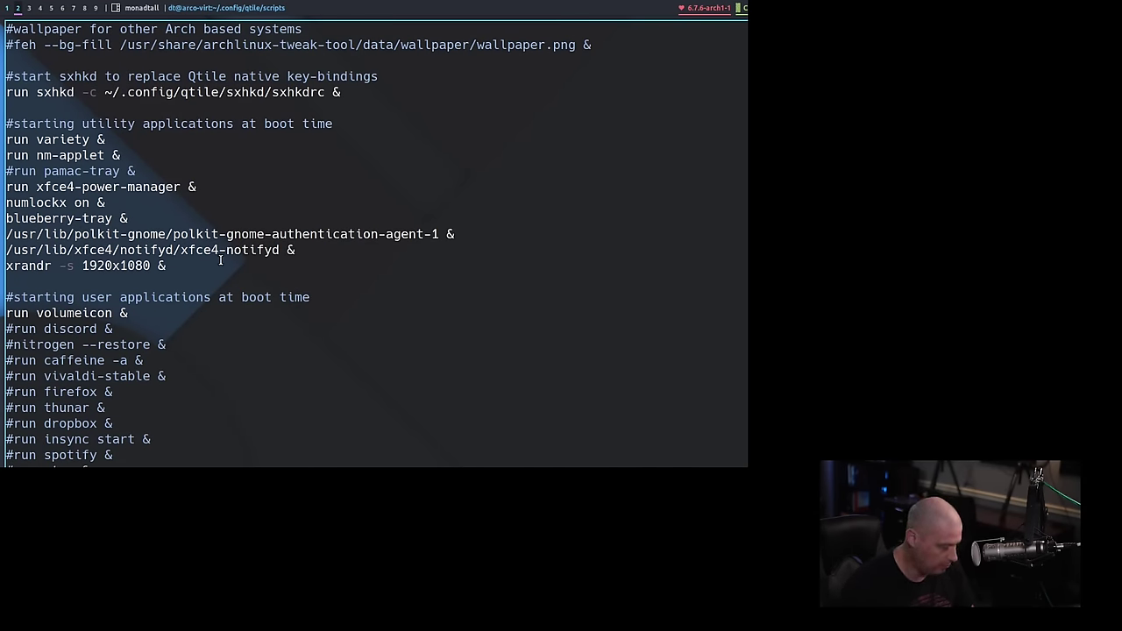
pyautogui.write(':q')
pyautogui.press('Return')
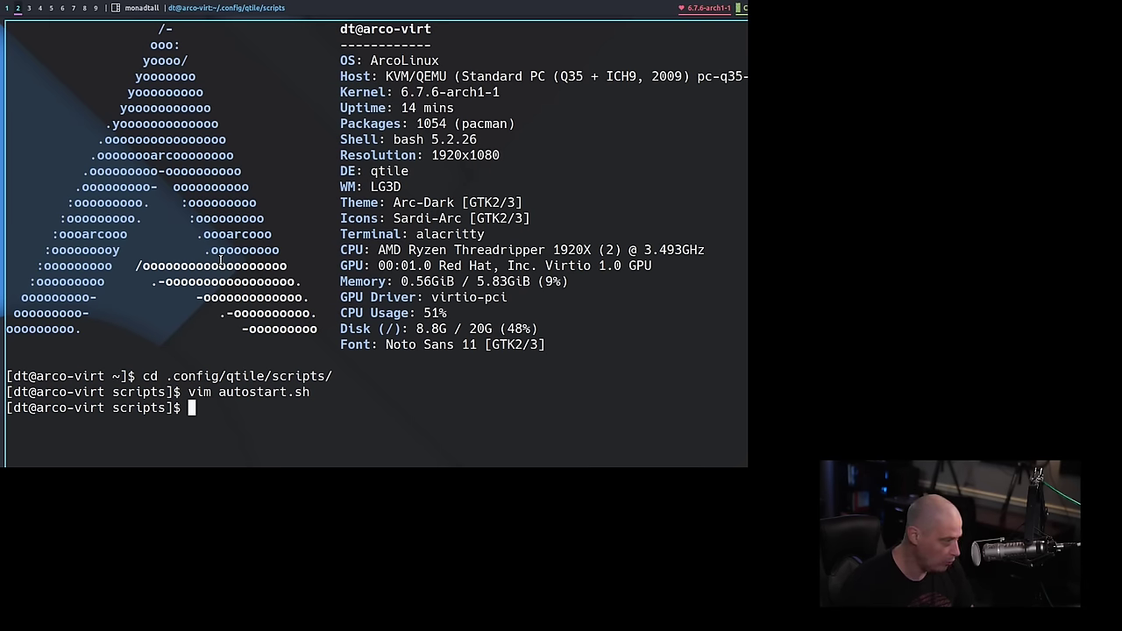
# Step: Log out and back in to Qtile with the account password, and close the ArcoLinux Welcome App
pyautogui.press('super+x')
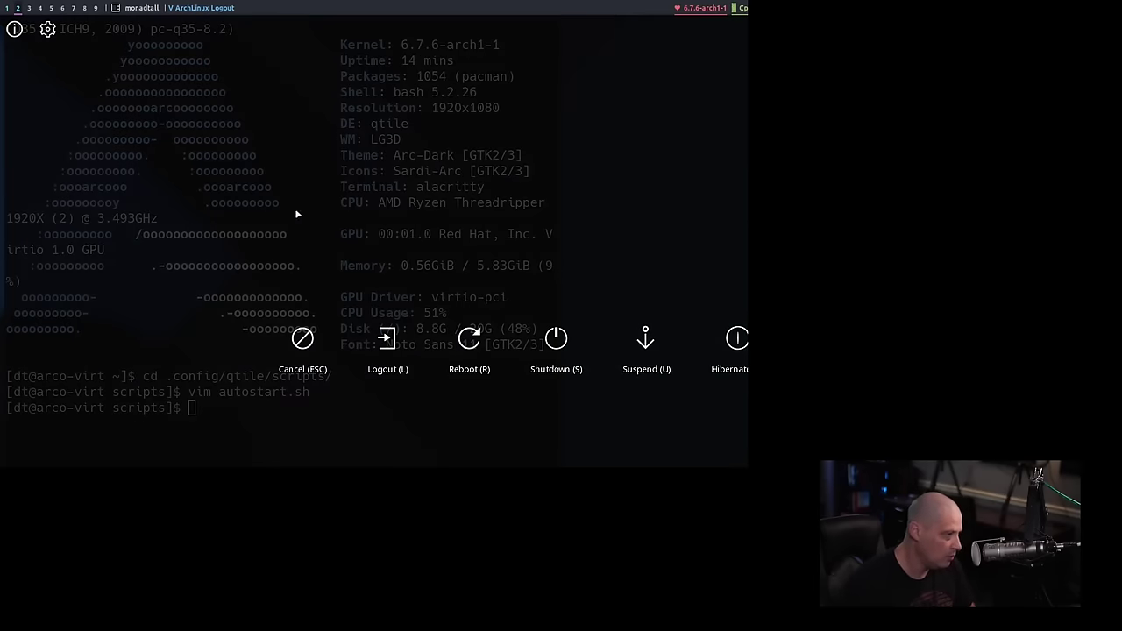
pyautogui.click(387, 340)
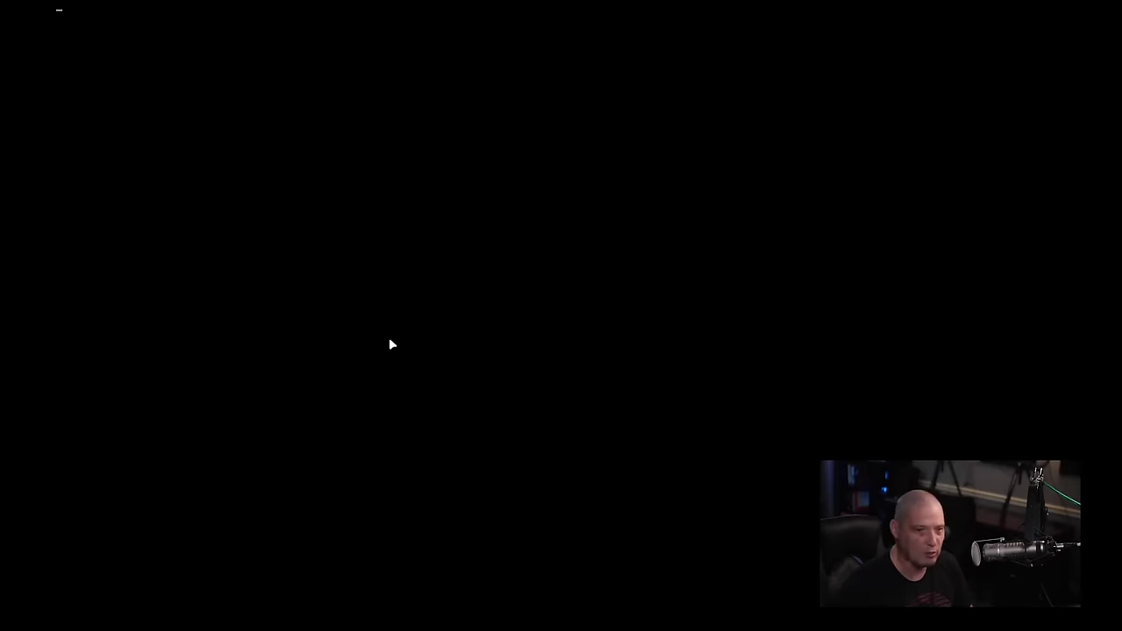
pyautogui.write('****')
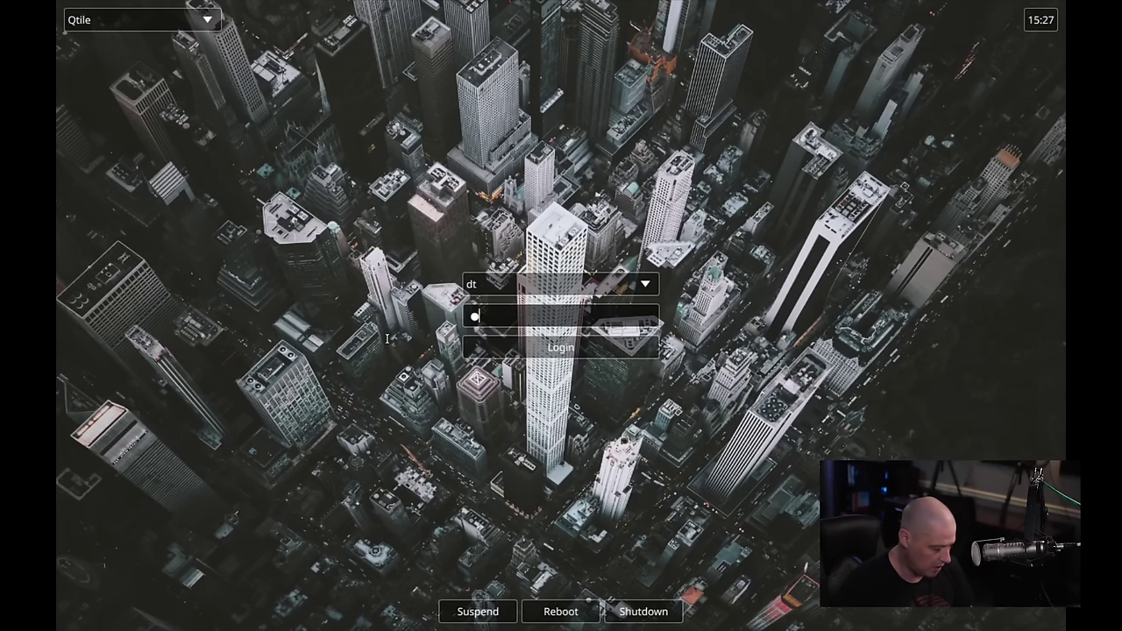
pyautogui.press('Return')
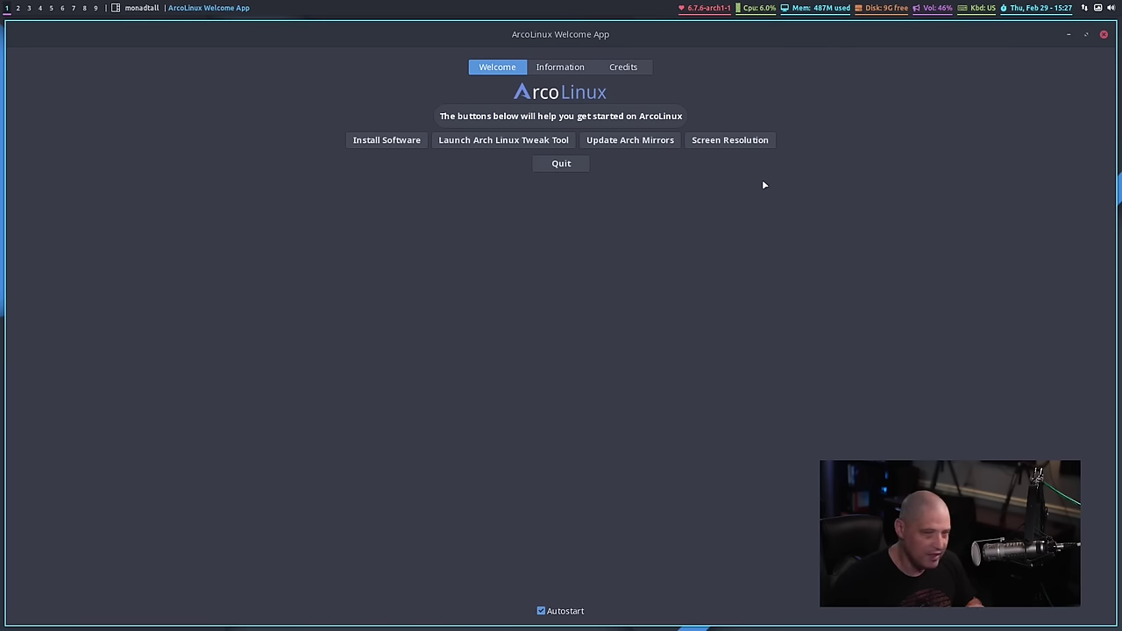
pyautogui.click(1105, 36)
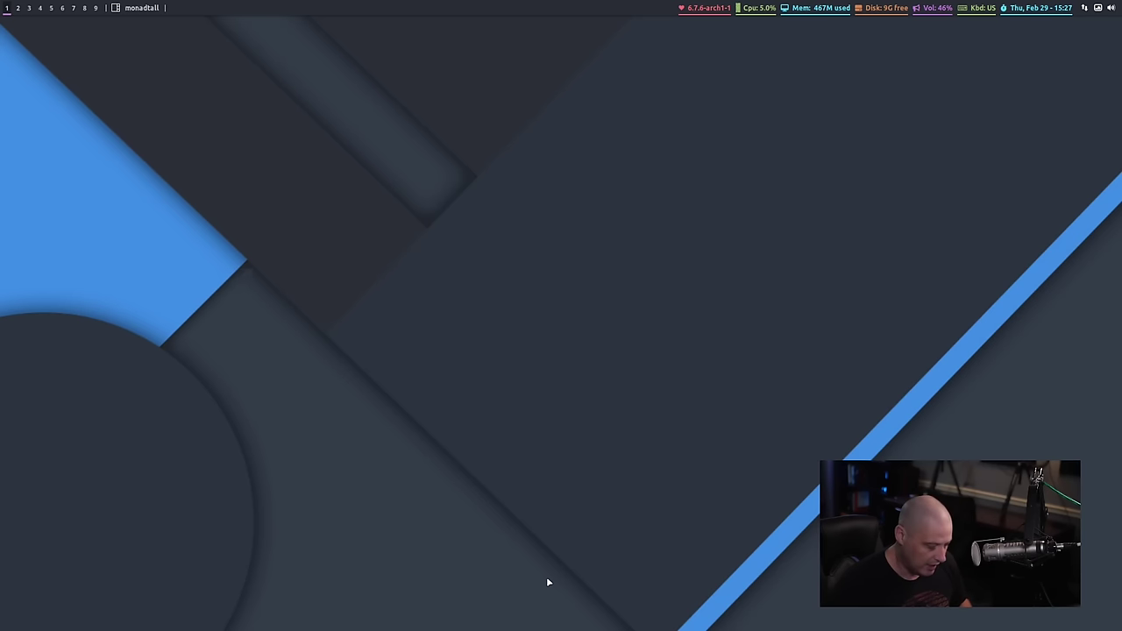
# Step: Try out opening and closing a terminal and the full-screen application launcher
pyautogui.press('super+Return')
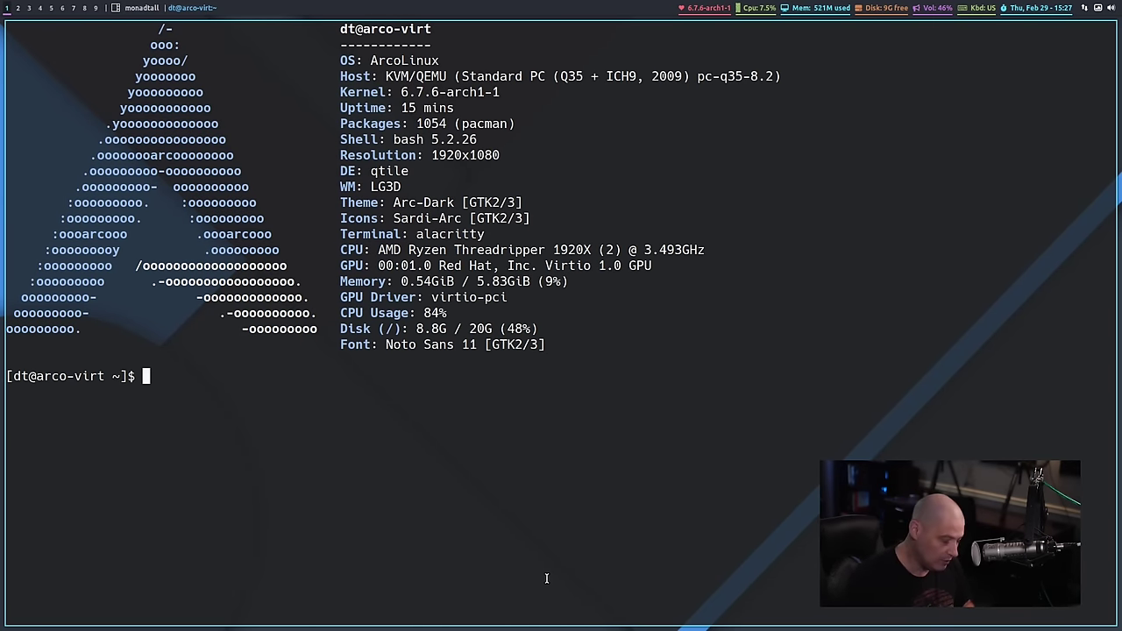
pyautogui.write('c')
pyautogui.press('BackSpace')
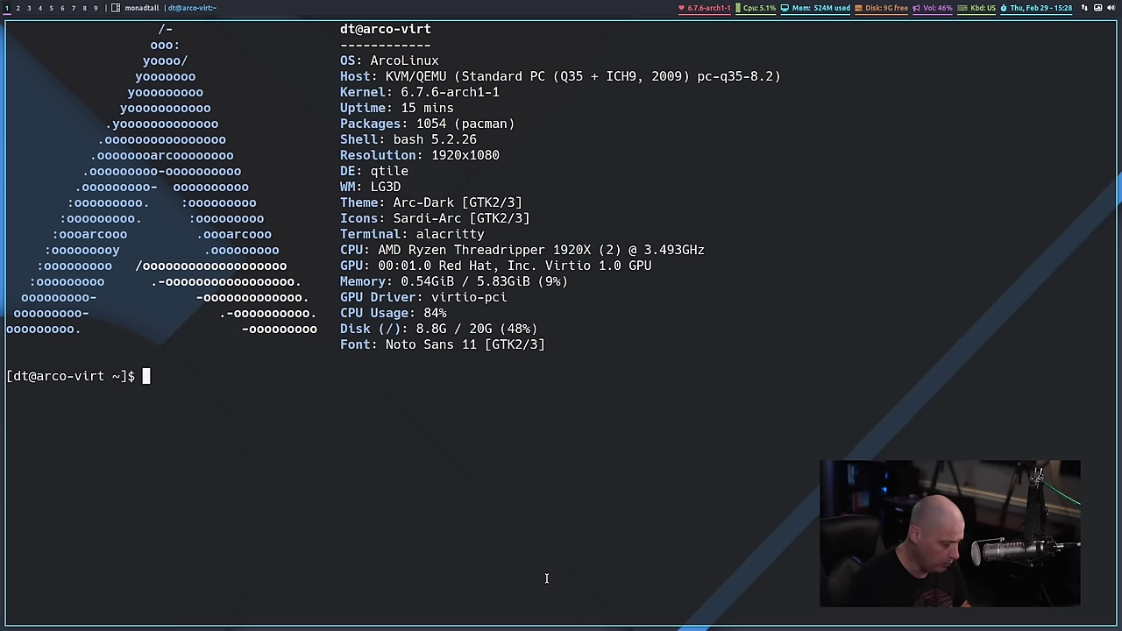
pyautogui.press('super+shift+c')
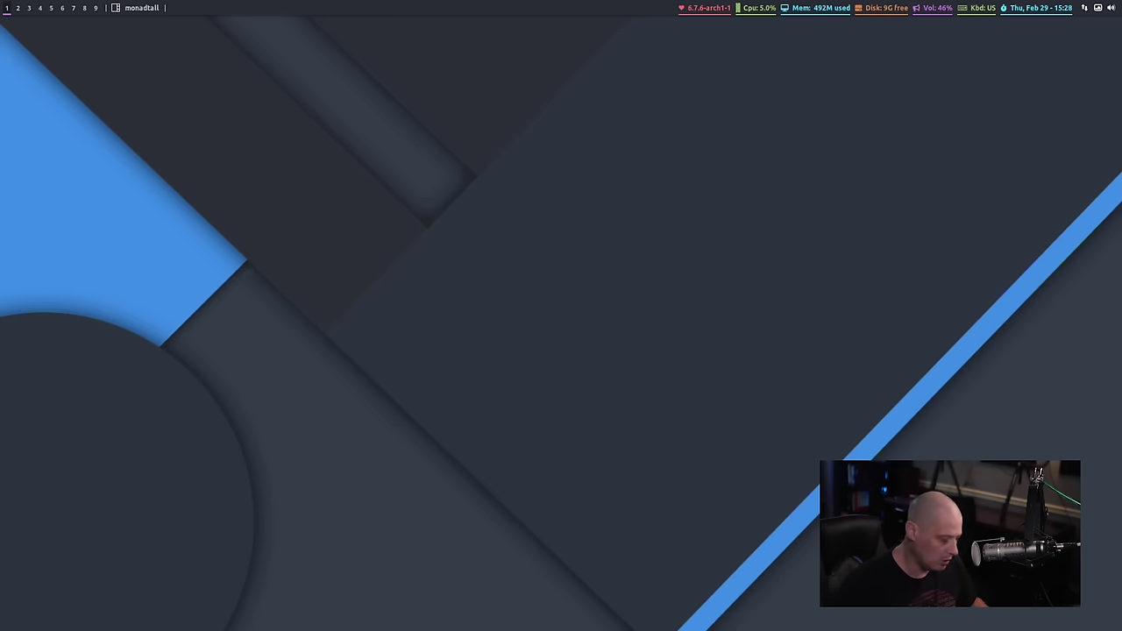
pyautogui.press('super+d')
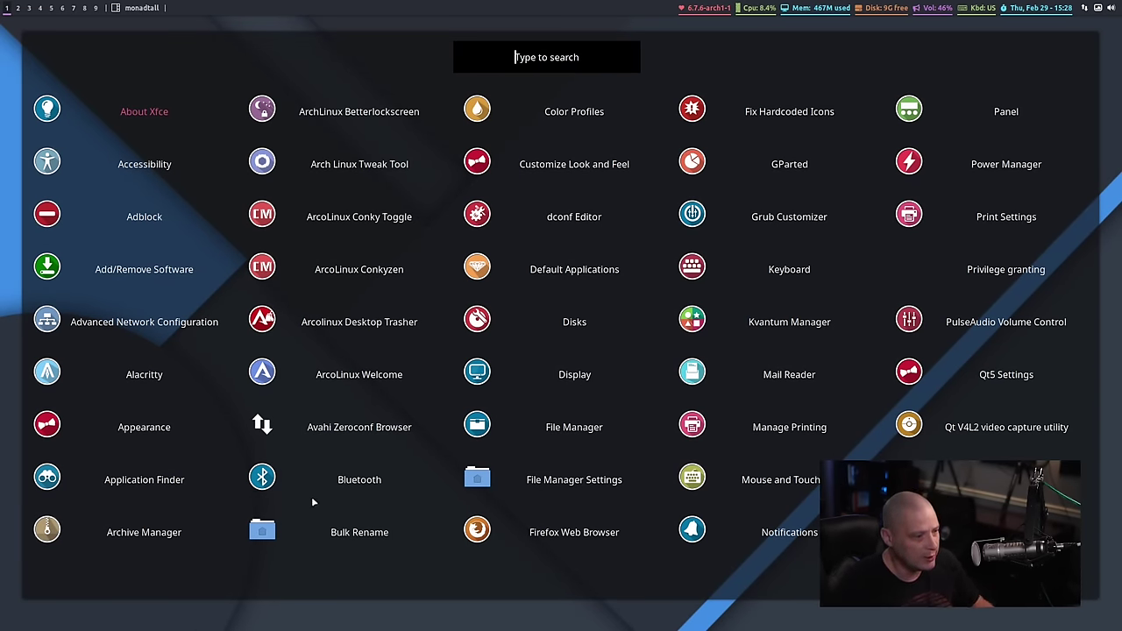
pyautogui.click(374, 607)
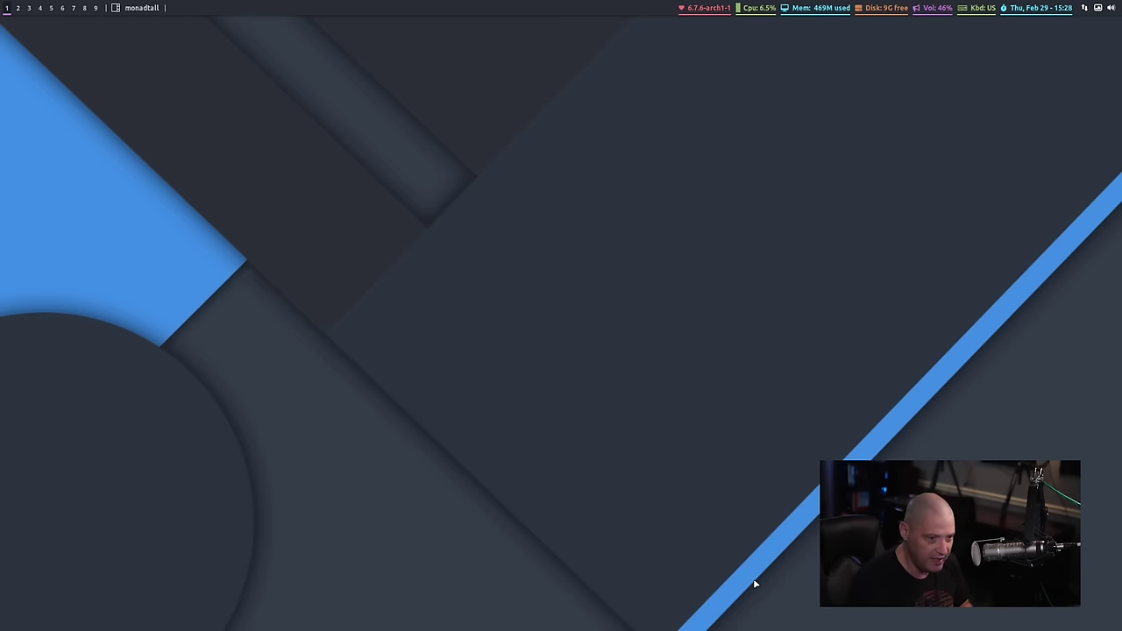
# Step: Open a terminal and try to launch Emacs with the command "emacs"
pyautogui.press('super+Return')
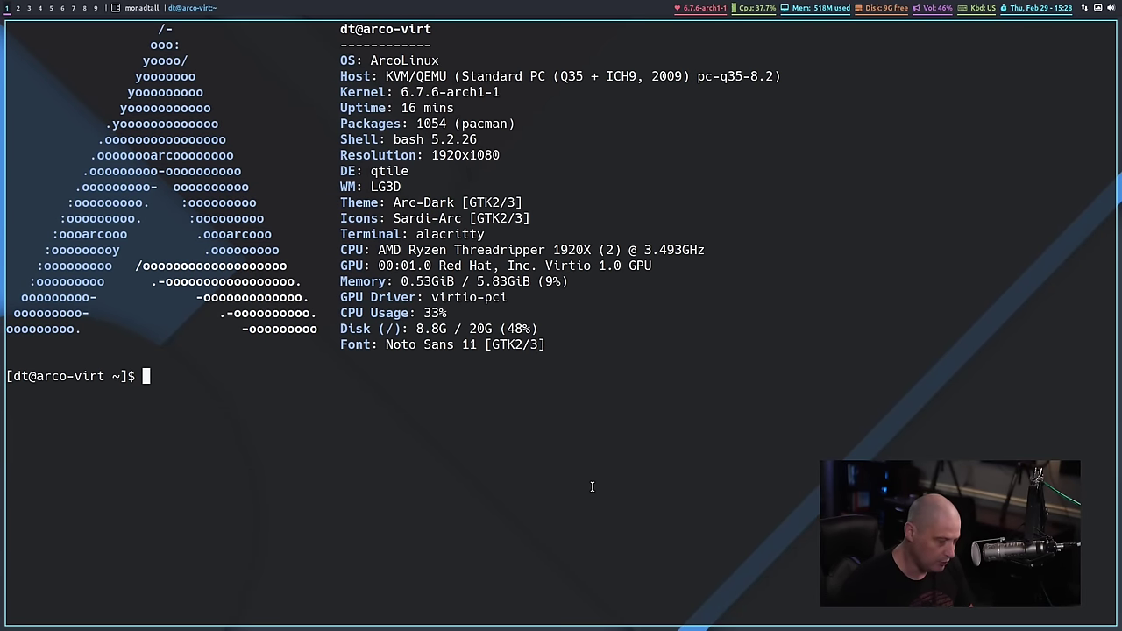
pyautogui.write('emacs')
pyautogui.press('BackSpace')
pyautogui.press('BackSpace')
pyautogui.write('d')
pyautogui.press('BackSpace')
pyautogui.write('cs')
pyautogui.press('Return')
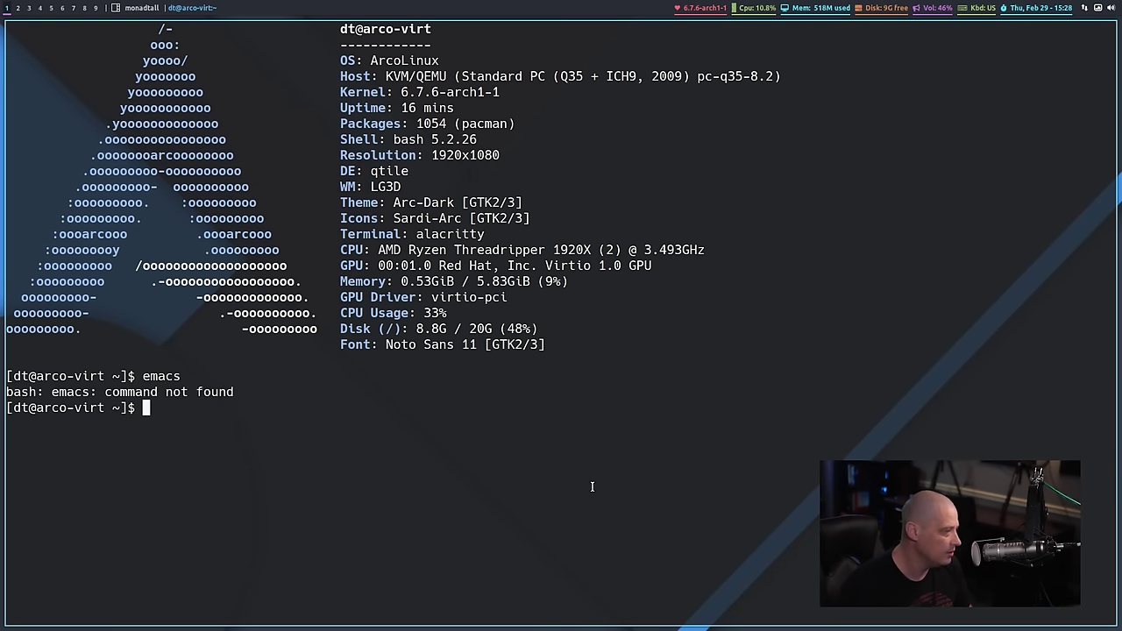
# Step: Check where Emacs is located by running "whereis emacs"
pyautogui.write('whereis emacs')
pyautogui.press('Return')
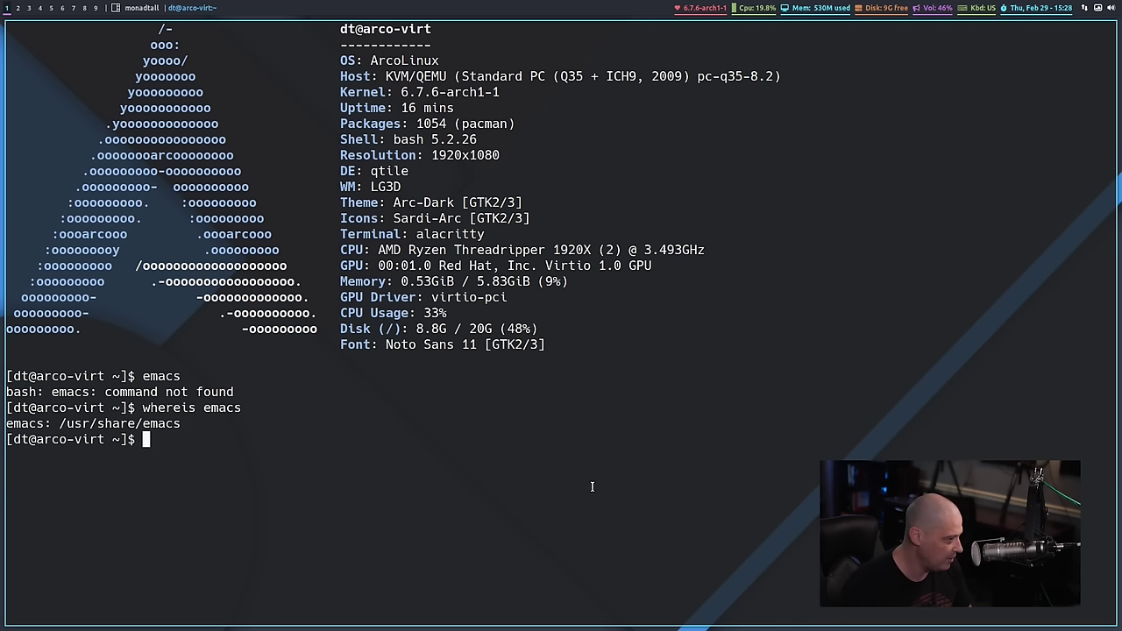
pyautogui.moveTo(57, 423)
pyautogui.mouseDown()
pyautogui.moveTo(190, 424)
pyautogui.moveTo(59, 421)
pyautogui.mouseUp()
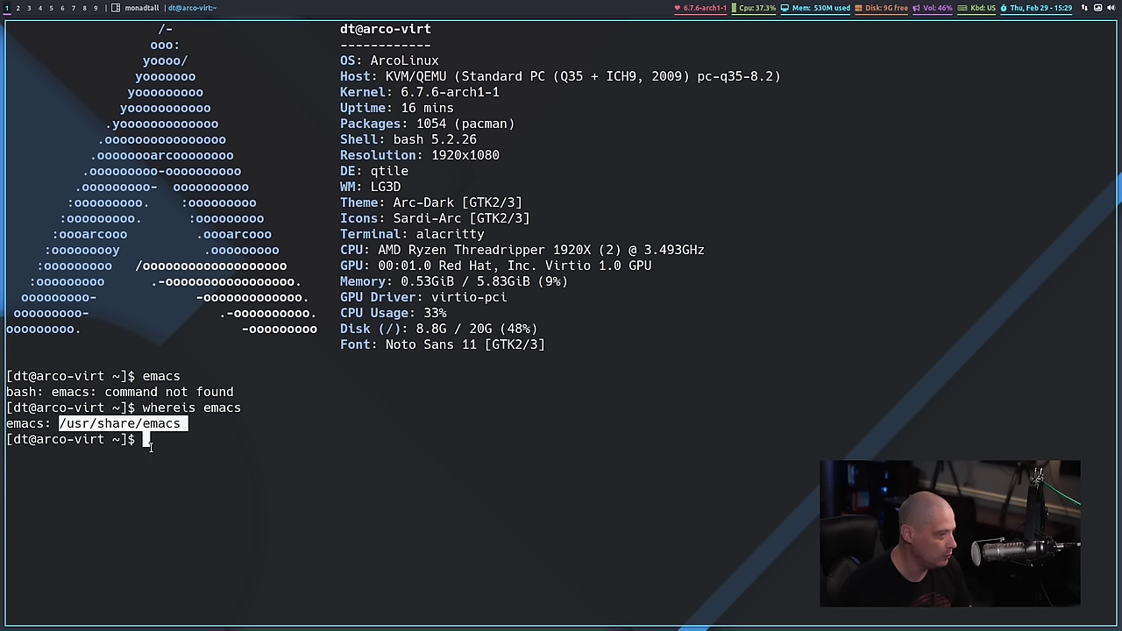
pyautogui.click(40, 424)
# Step: Install Emacs with "sudo pacman -S emacs", entering the account password and accepting the installation
pyautogui.write('emacs')
pyautogui.press('BackSpace')
pyautogui.press('BackSpace')
pyautogui.press('BackSpace')
pyautogui.press('BackSpace')
pyautogui.press('BackSpace')
pyautogui.write('sudo pacman -')
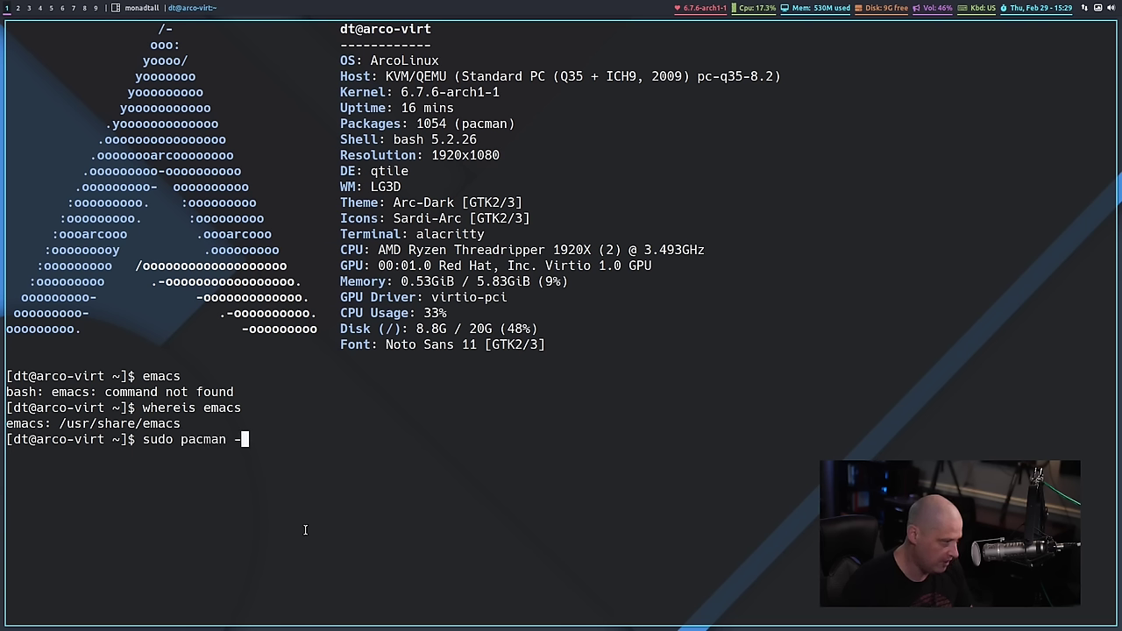
pyautogui.write('S emacs')
pyautogui.press('Return')
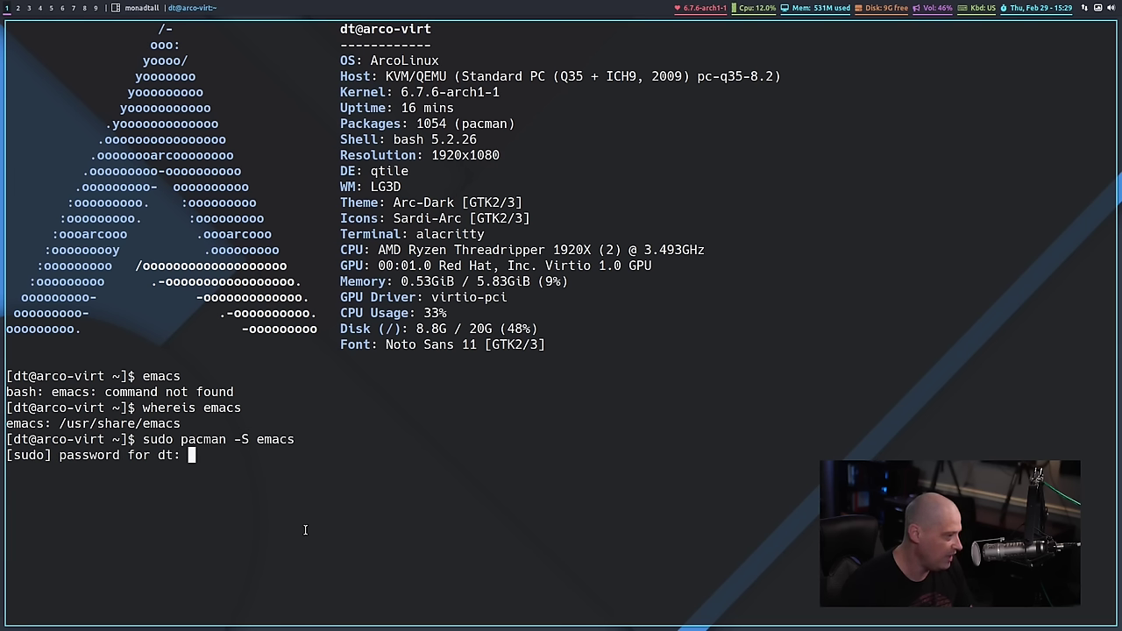
pyautogui.press('Return')
pyautogui.press('Return')
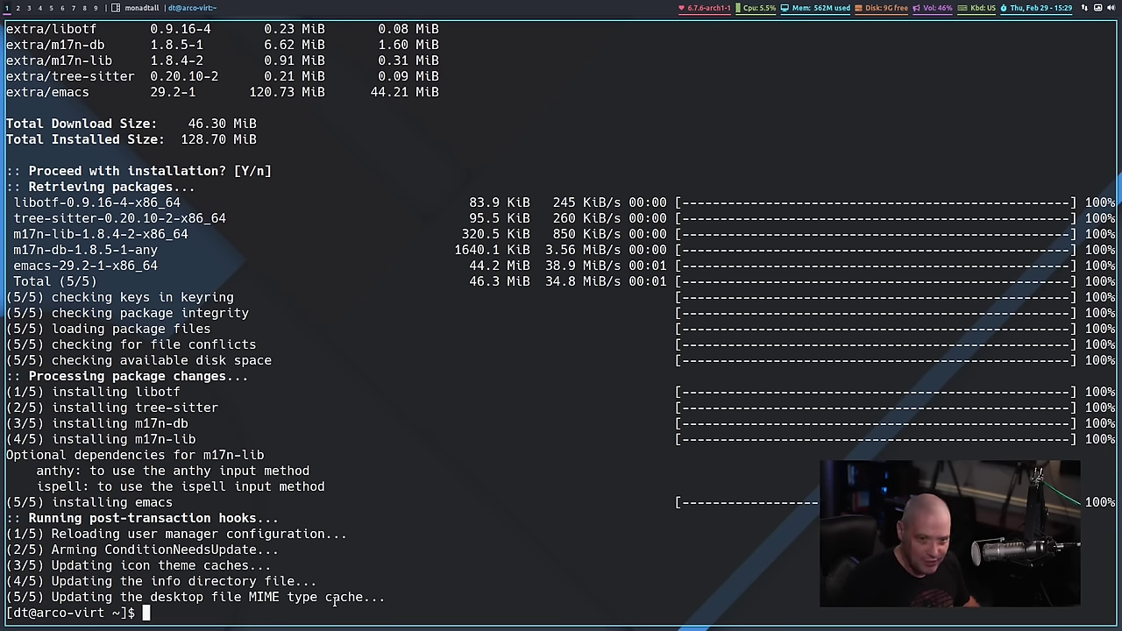
# Step: Launch Emacs from the terminal to view its default welcome screen, and quit it
pyautogui.write('emacs')
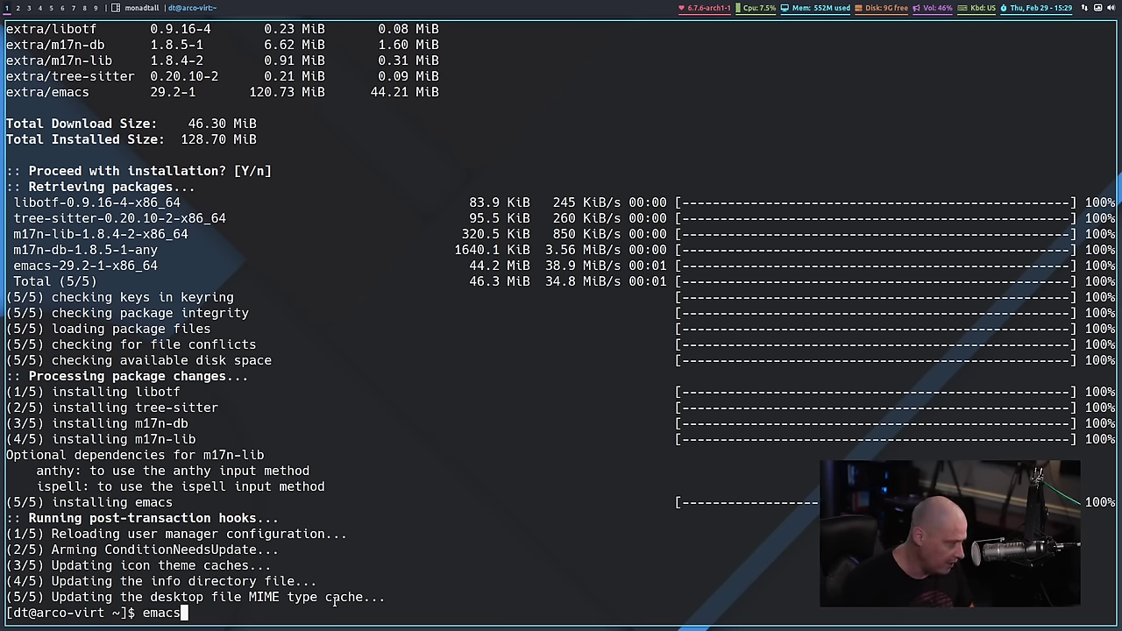
pyautogui.press('Return')
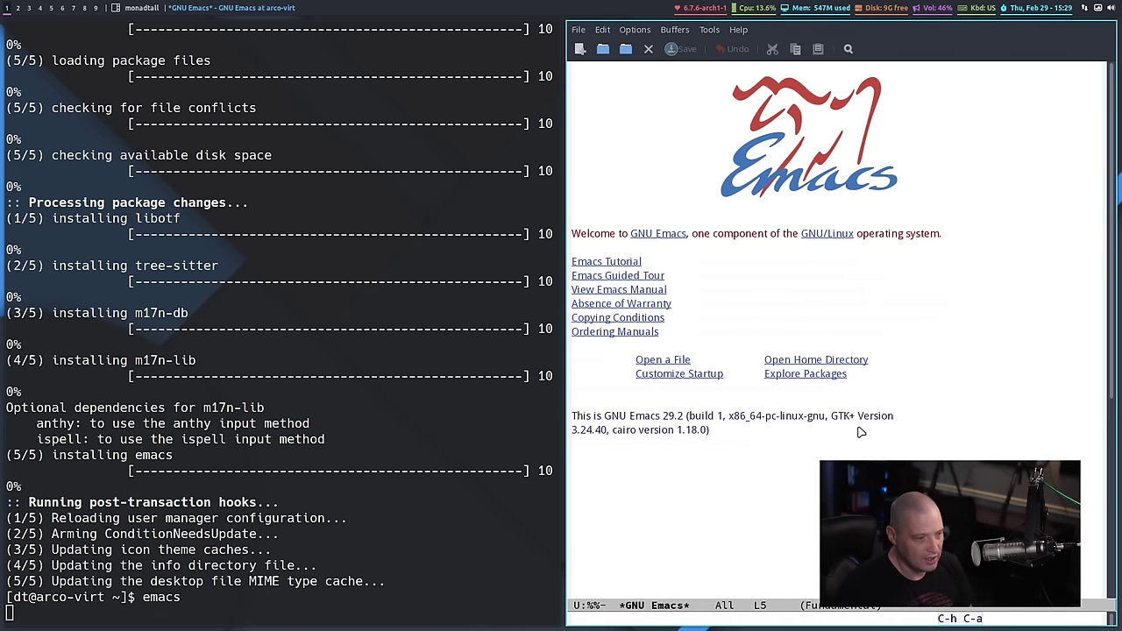
pyautogui.click(660, 518)
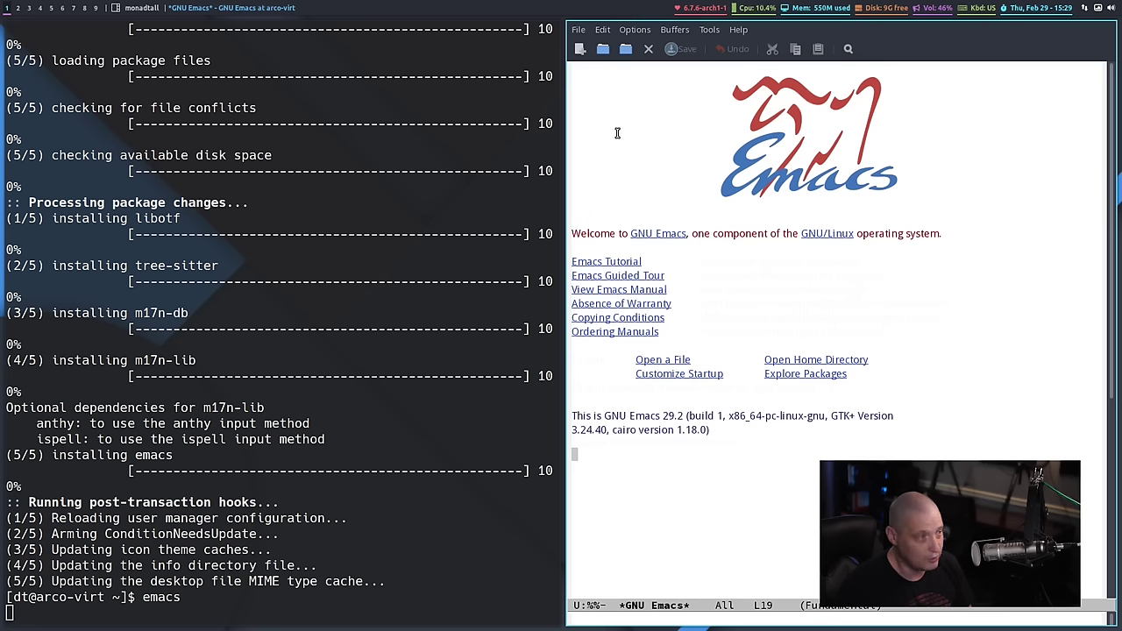
pyautogui.hotkey('ctrl', 'x')
pyautogui.hotkey('ctrl', 'c')
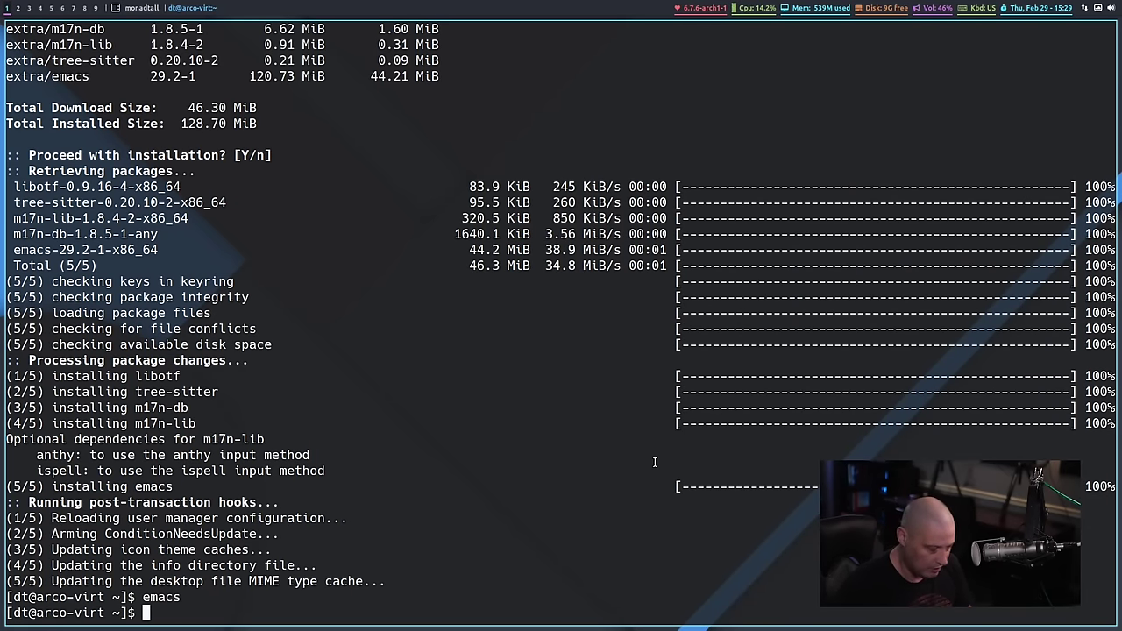
# Step: Clear the terminal and enlarge its font by four increments
pyautogui.write('clear')
pyautogui.press('Return')
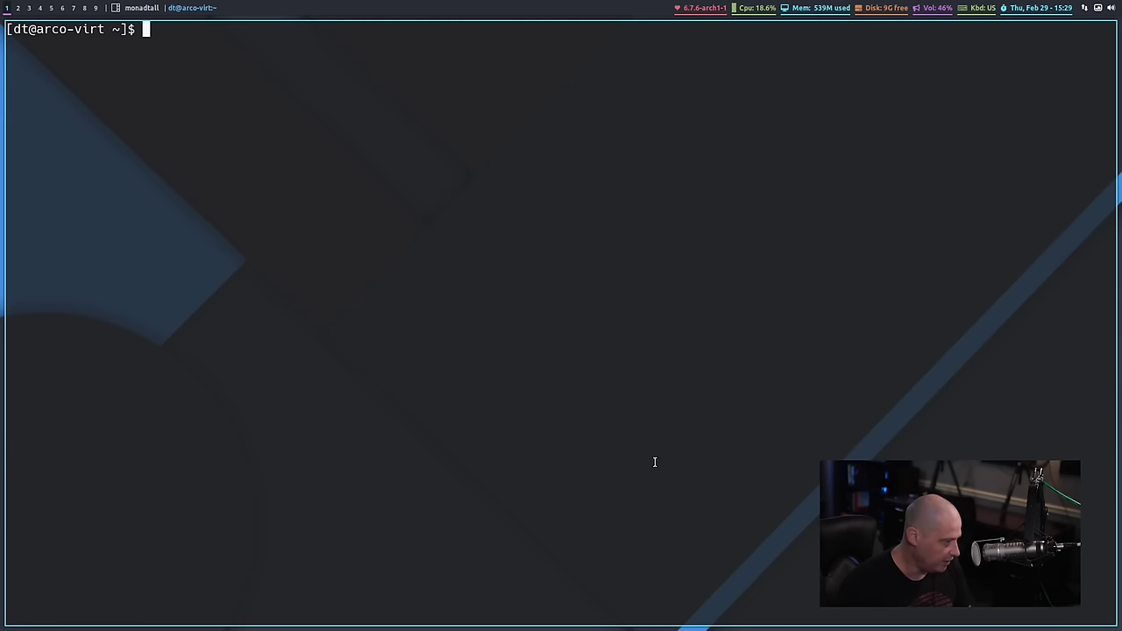
pyautogui.hotkey('ctrl', '=')
pyautogui.hotkey('ctrl', '=')
pyautogui.hotkey('ctrl', '=')
pyautogui.hotkey('ctrl', '=')
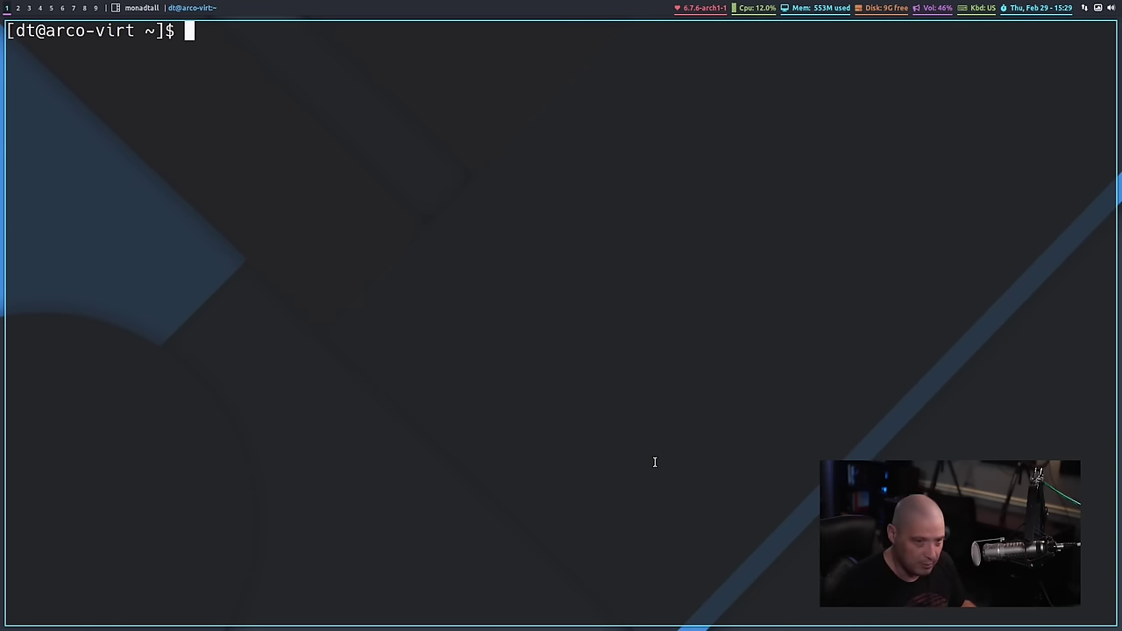
pyautogui.write('git clone https://gitlab')
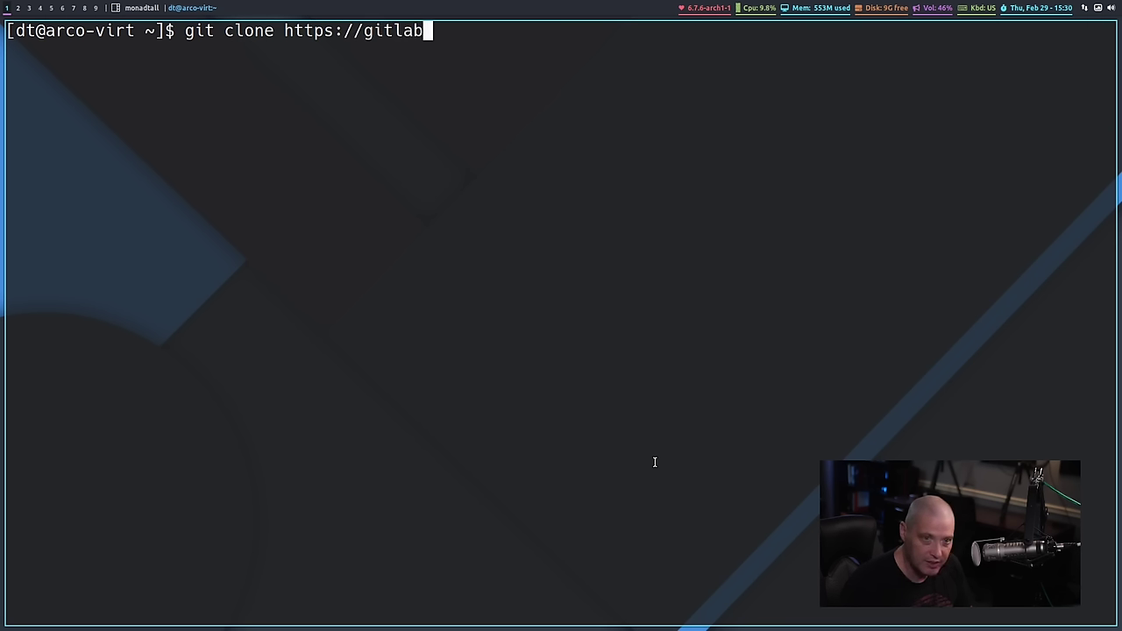
pyautogui.write('.com/dwt1')
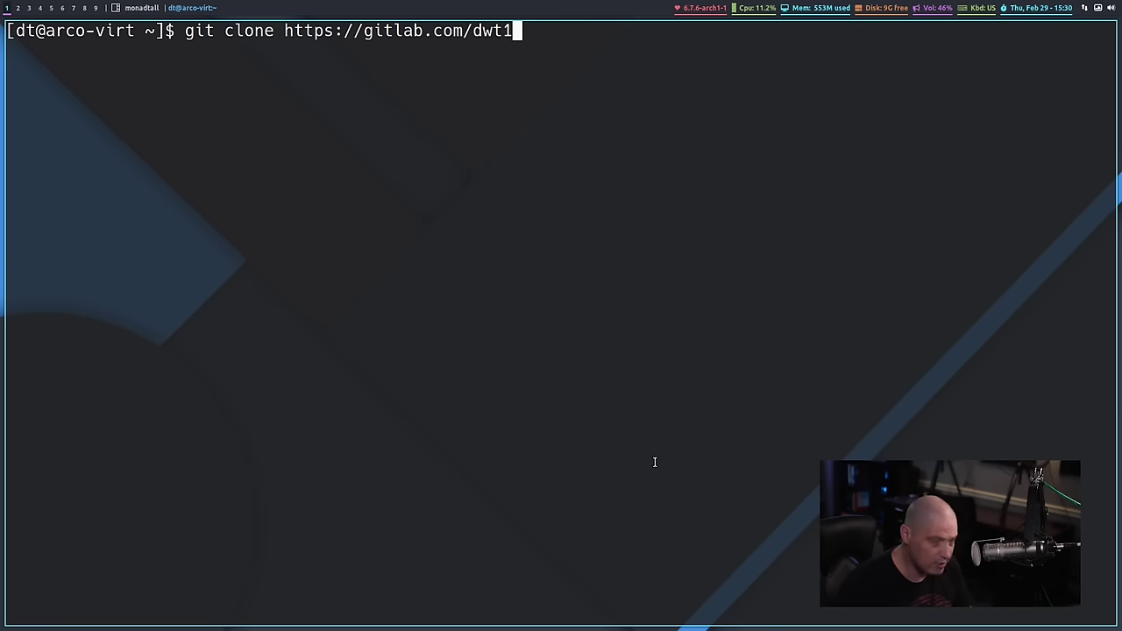
pyautogui.write('/')
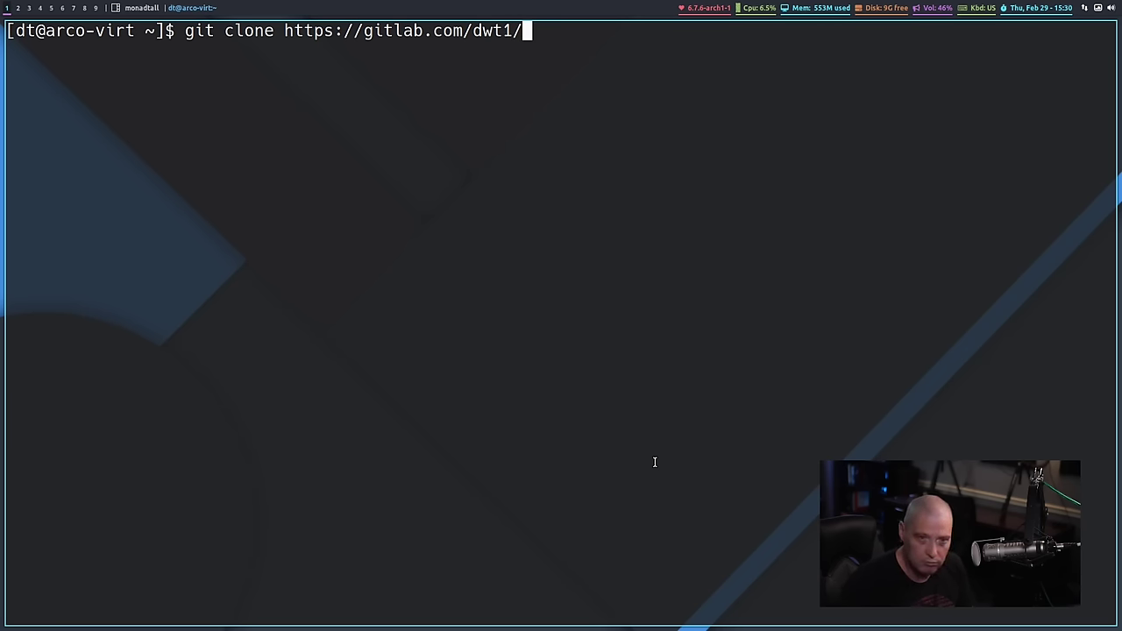
pyautogui.write('dtofil')
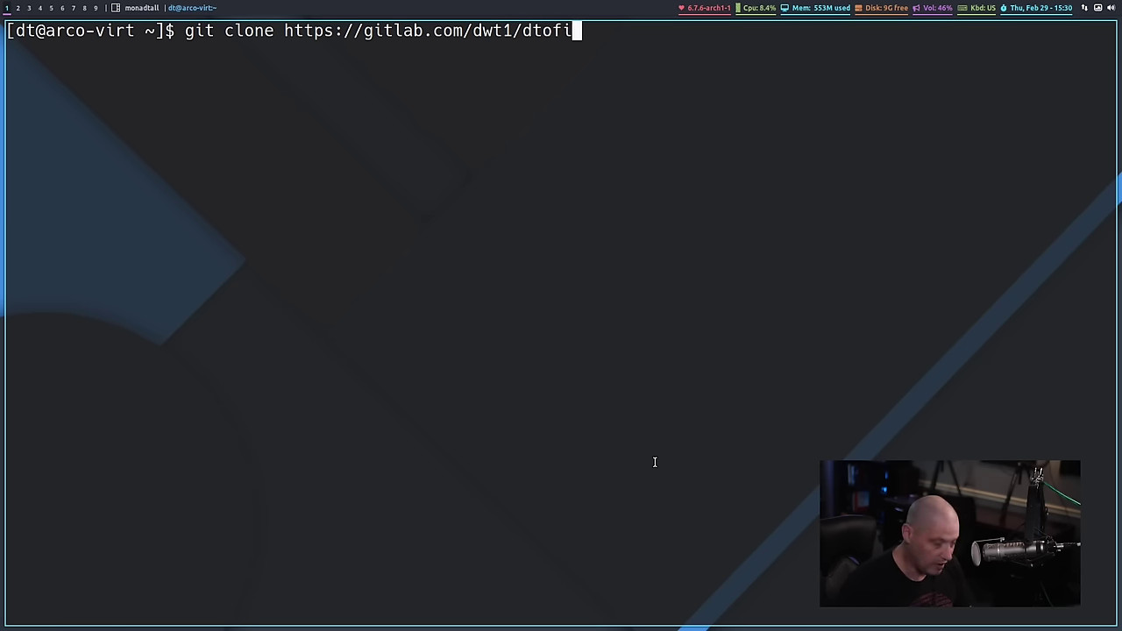
pyautogui.press('BackSpace')
pyautogui.press('BackSpace')
pyautogui.press('BackSpace')
pyautogui.press('BackSpace')
pyautogui.press('BackSpace')
pyautogui.write('otfiles')
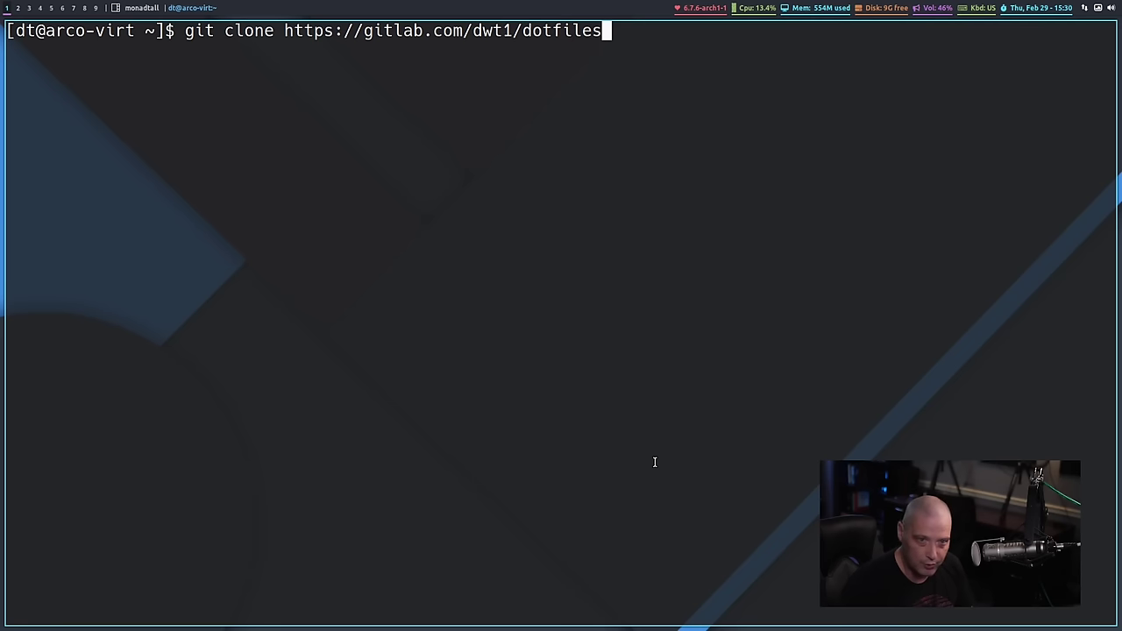
pyautogui.press('Return')
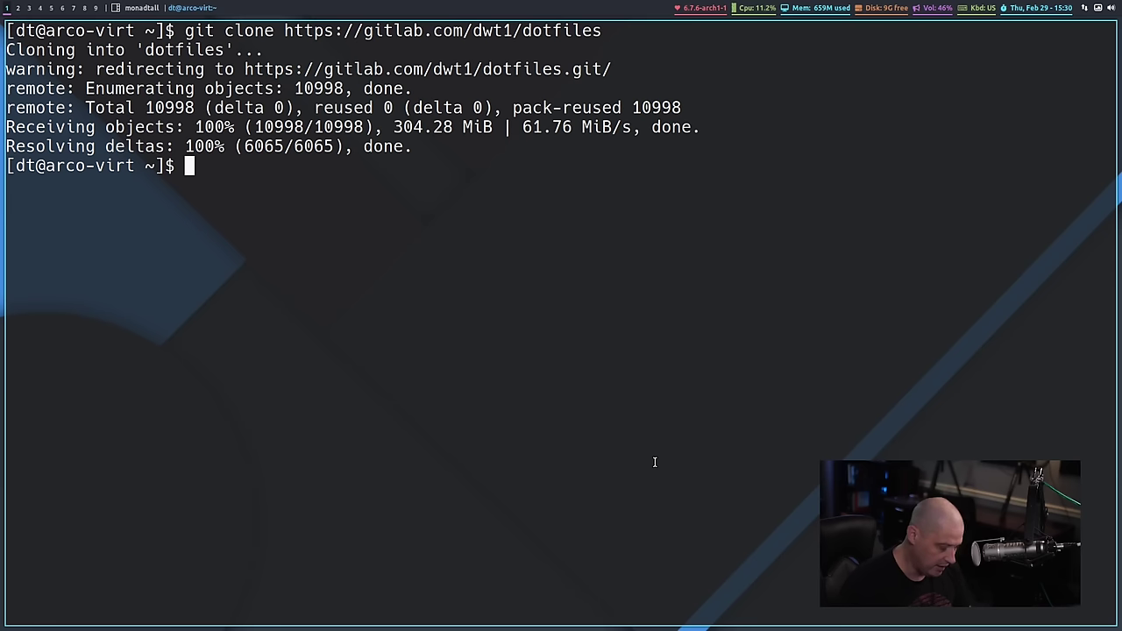
# Step: List the home directory's contents and locate the cloned dotfiles folder
pyautogui.write('ls')
pyautogui.press('Return')
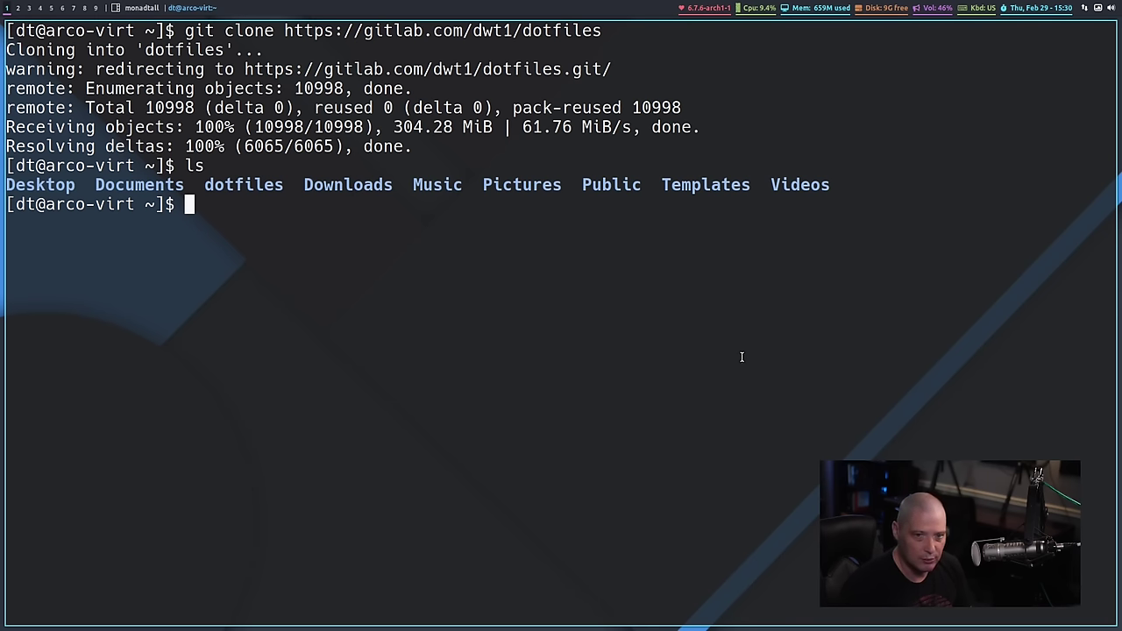
pyautogui.doubleClick(250, 183)
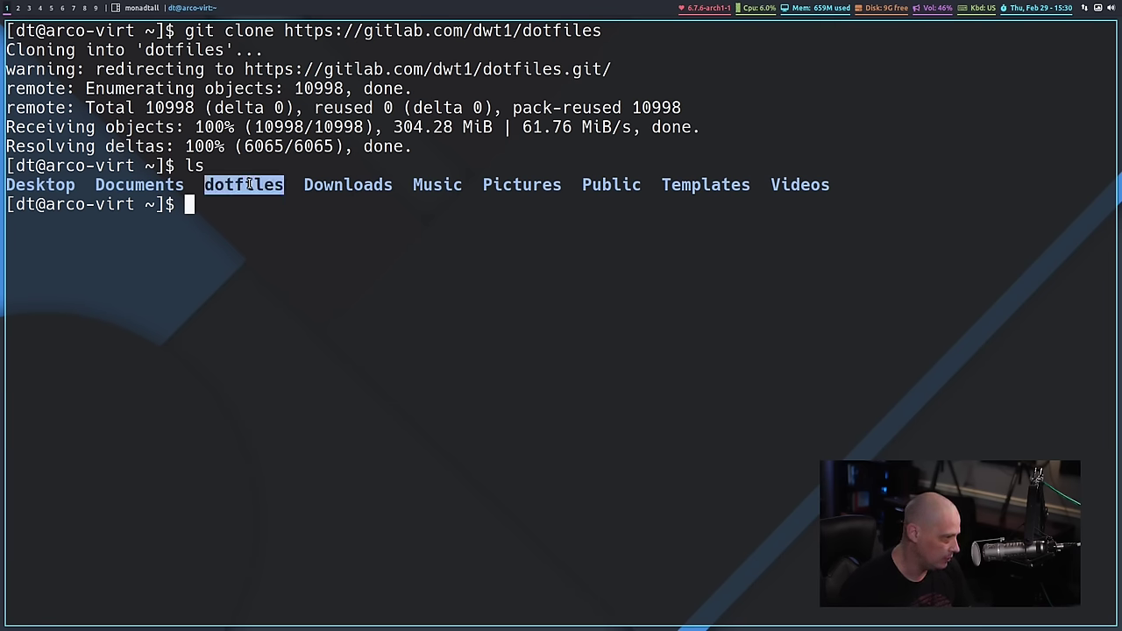
pyautogui.click(260, 241)
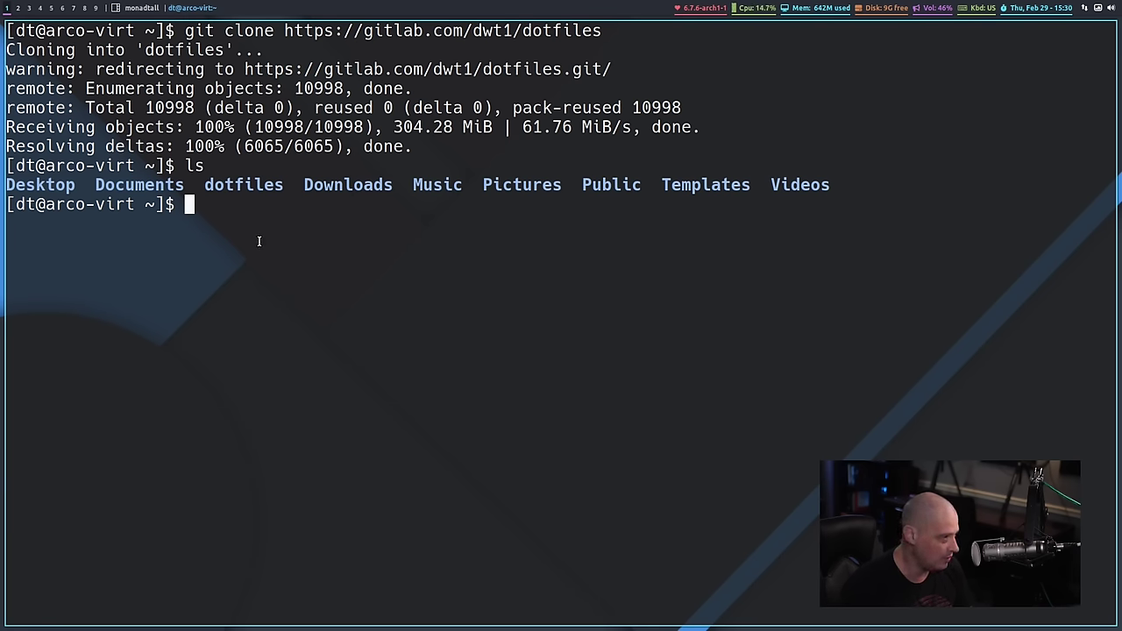
# Step: Change into the dotfiles directory and list all its contents, including hidden ones, with "ls -al"
pyautogui.write('cd dto')
pyautogui.press('BackSpace')
pyautogui.press('BackSpace')
pyautogui.write('ot')
pyautogui.press('Tab')
pyautogui.press('Return')
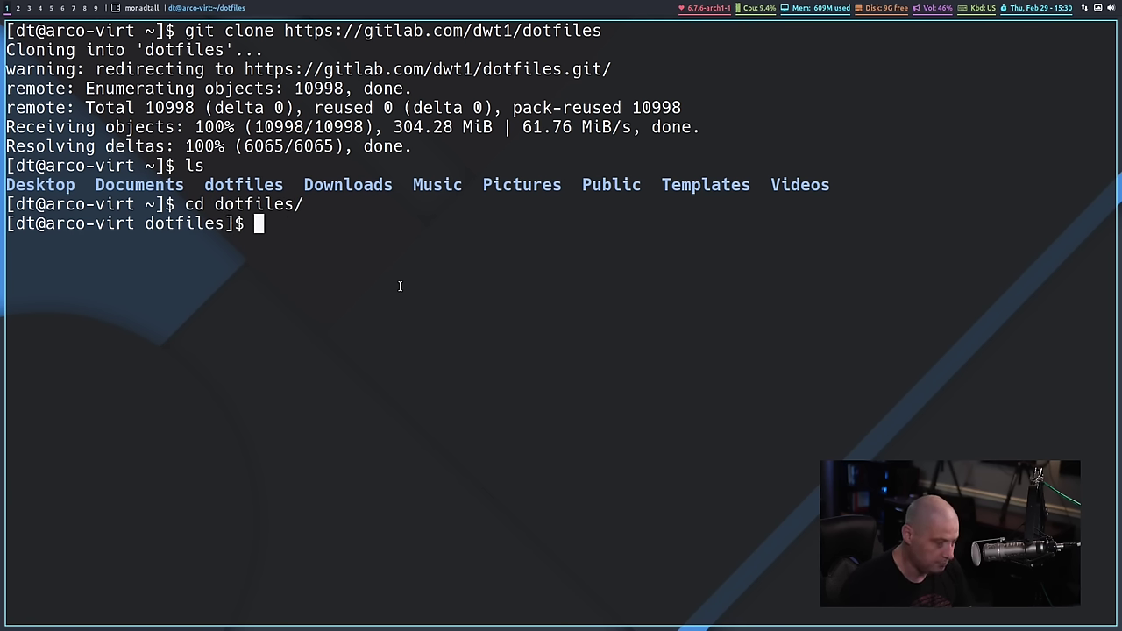
pyautogui.write('ls -a')
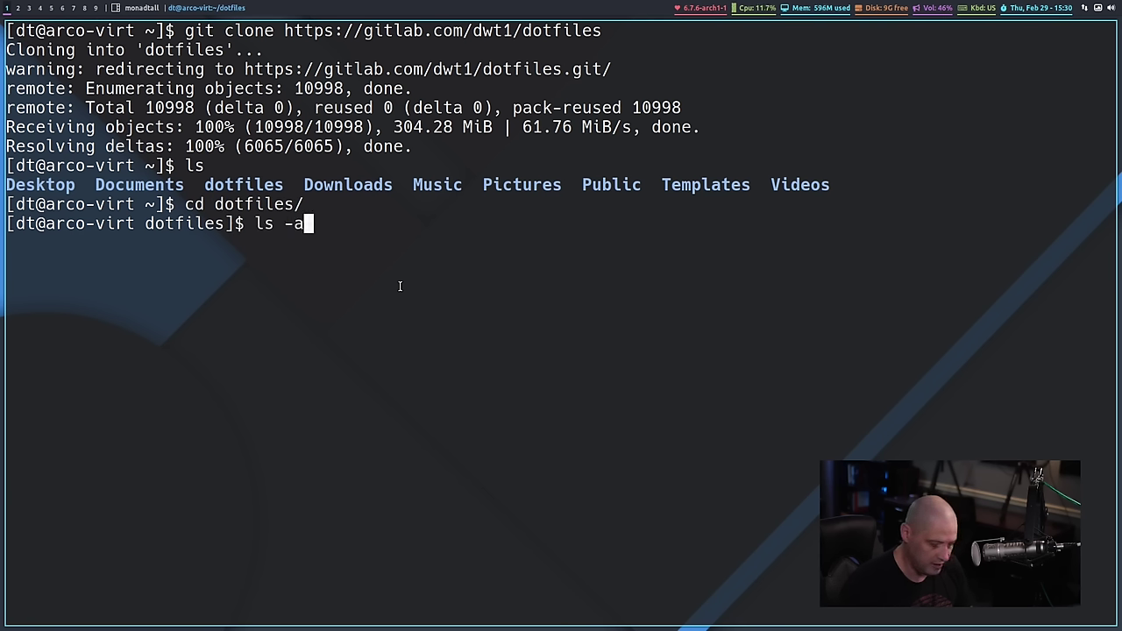
pyautogui.write('l')
pyautogui.press('Return')
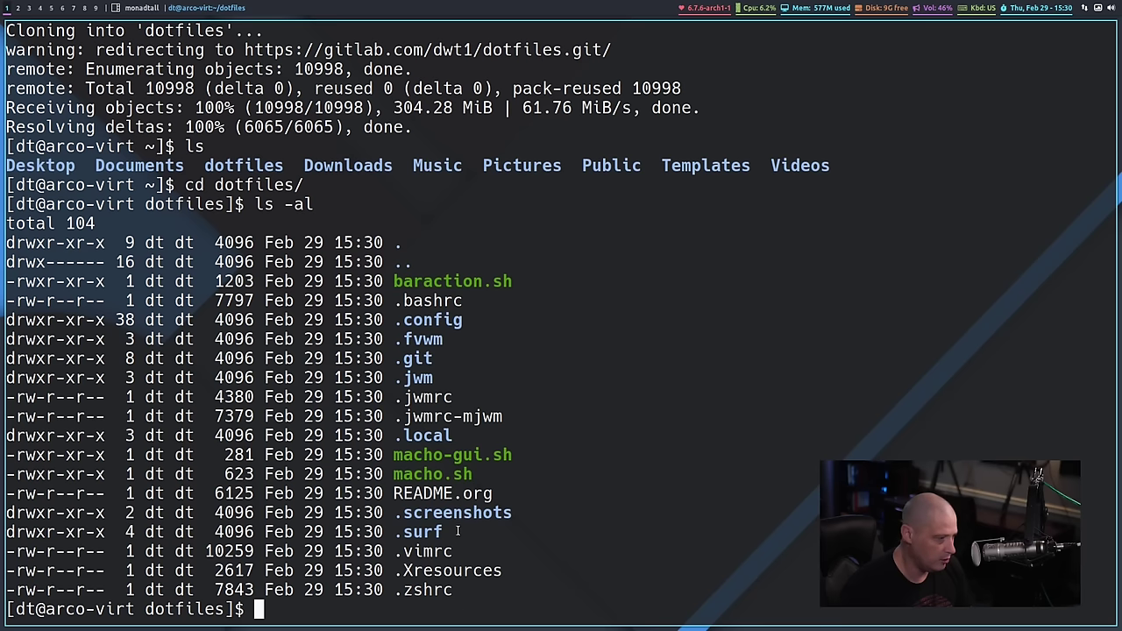
# Step: Change into the repository's .config directory and list its contents to locate the emacs folder
pyautogui.write('cd .confg')
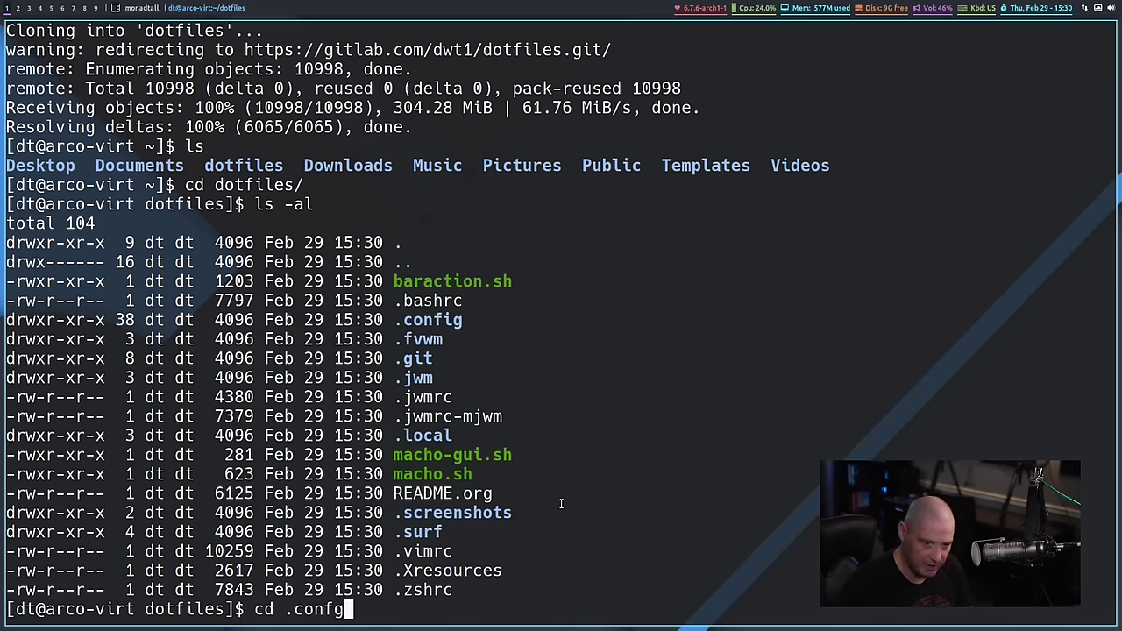
pyautogui.press('BackSpace')
pyautogui.write('ig/')
pyautogui.press('Return')
pyautogui.write('ls')
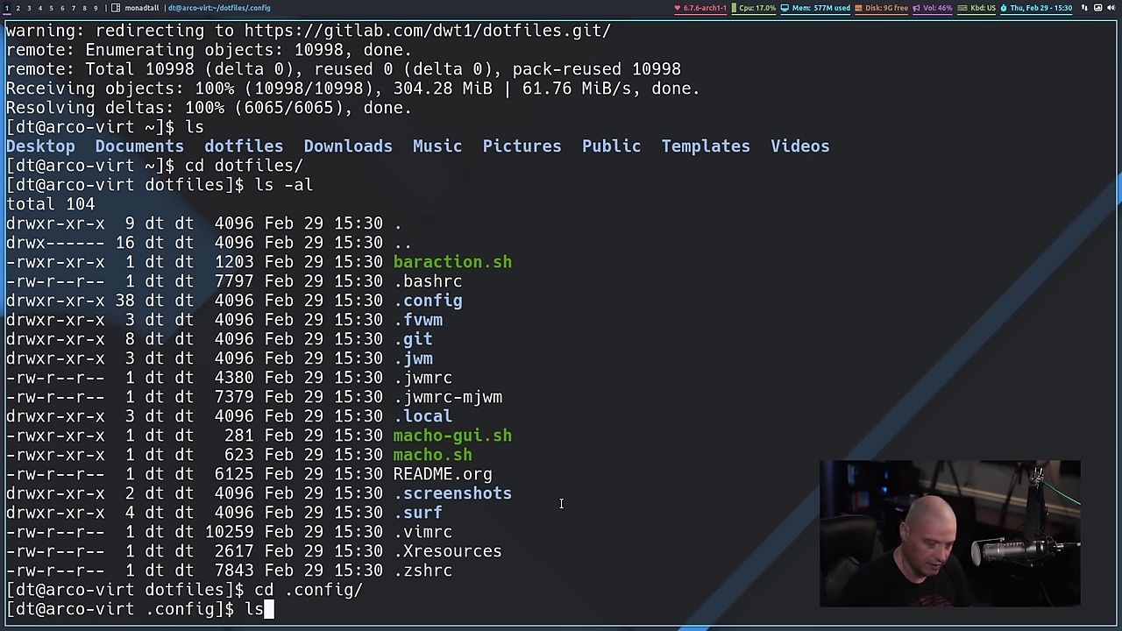
pyautogui.press('Return')
pyautogui.doubleClick(229, 533)
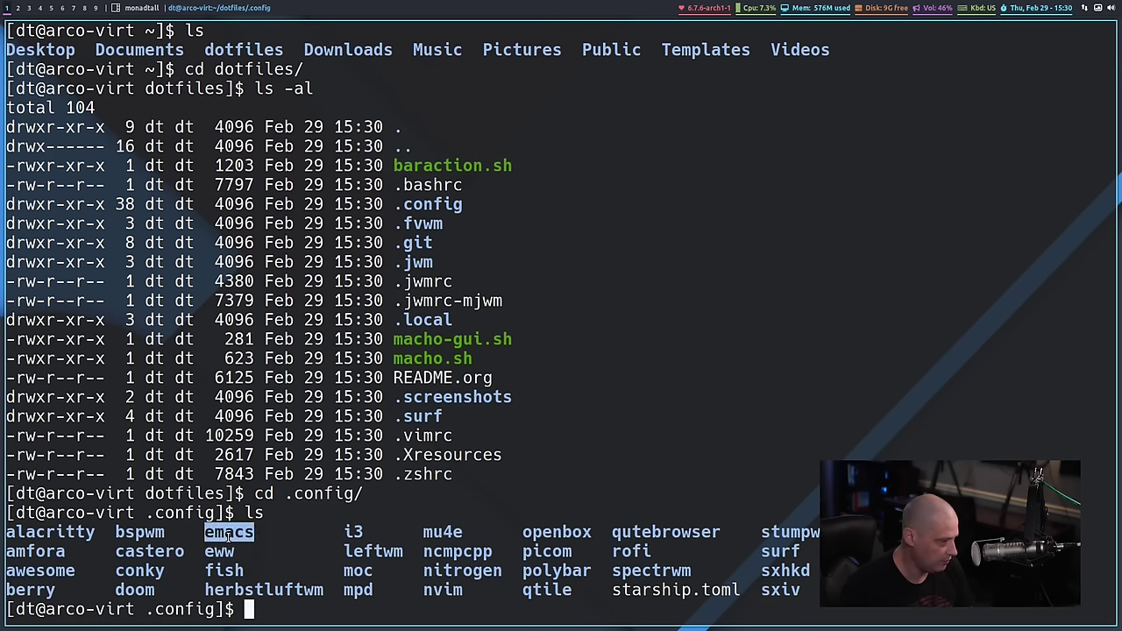
# Step: Change into the emacs directory and list its contents, including the detailed listing with "ls -al"
pyautogui.write('cd emacs')
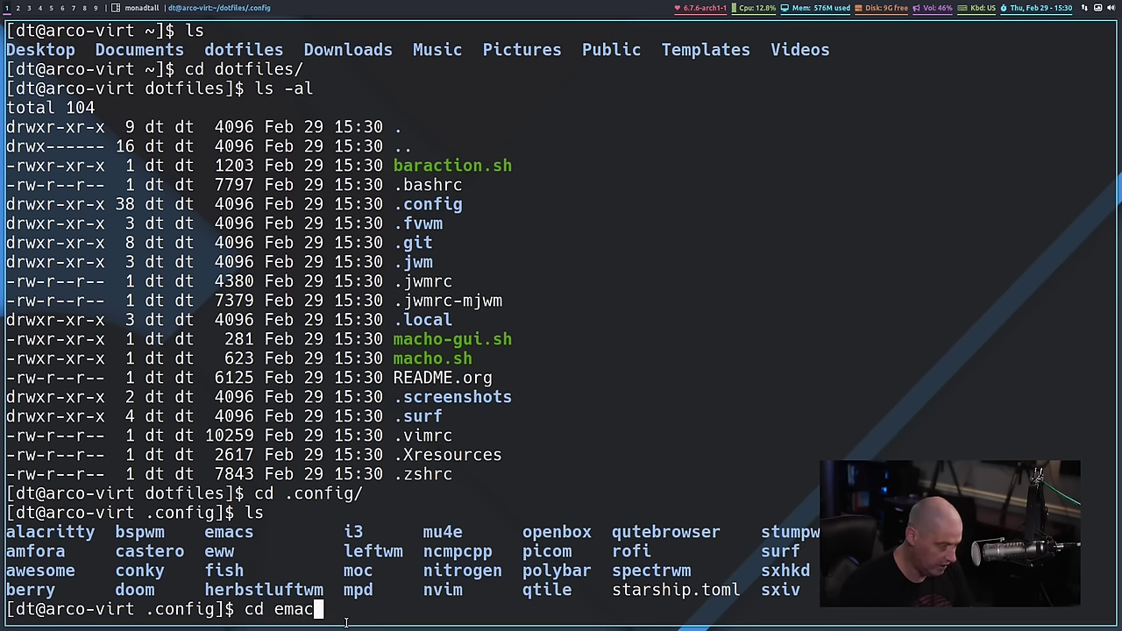
pyautogui.press('Return')
pyautogui.write('ls')
pyautogui.press('Return')
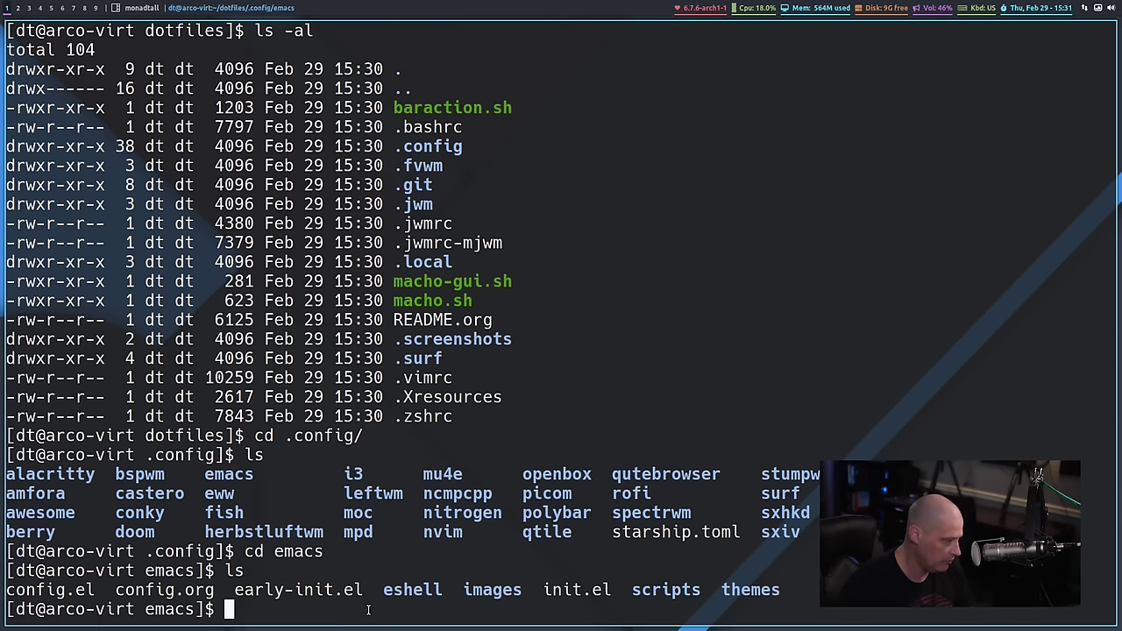
pyautogui.write('ls -al')
pyautogui.press('Return')
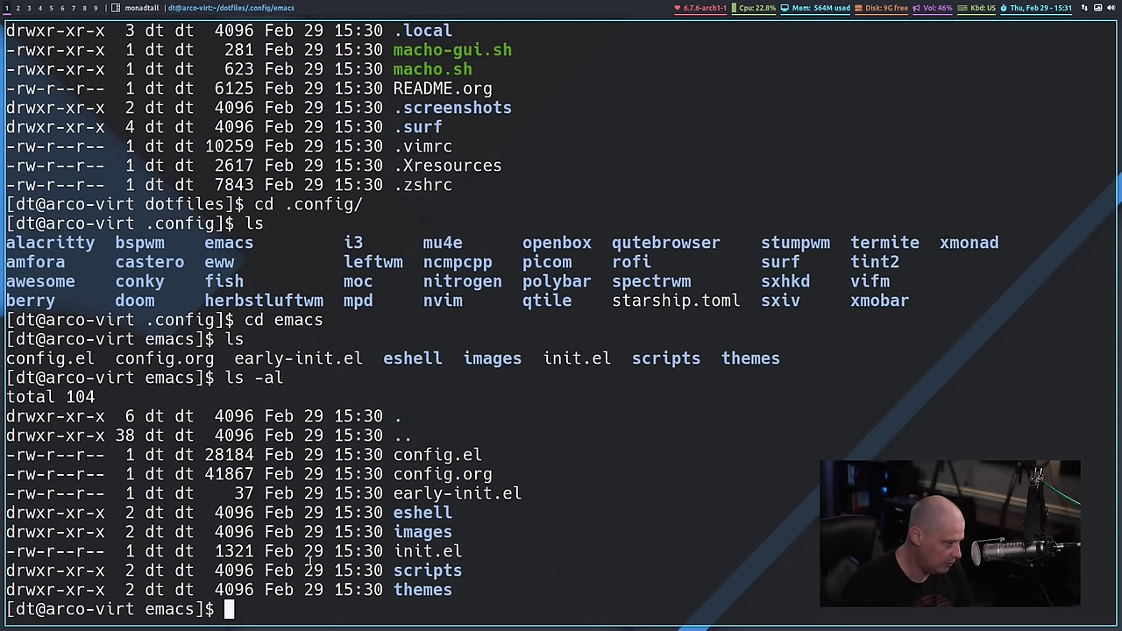
pyautogui.moveTo(472, 592); pyautogui.dragTo(18, 442)
pyautogui.click(331, 570)
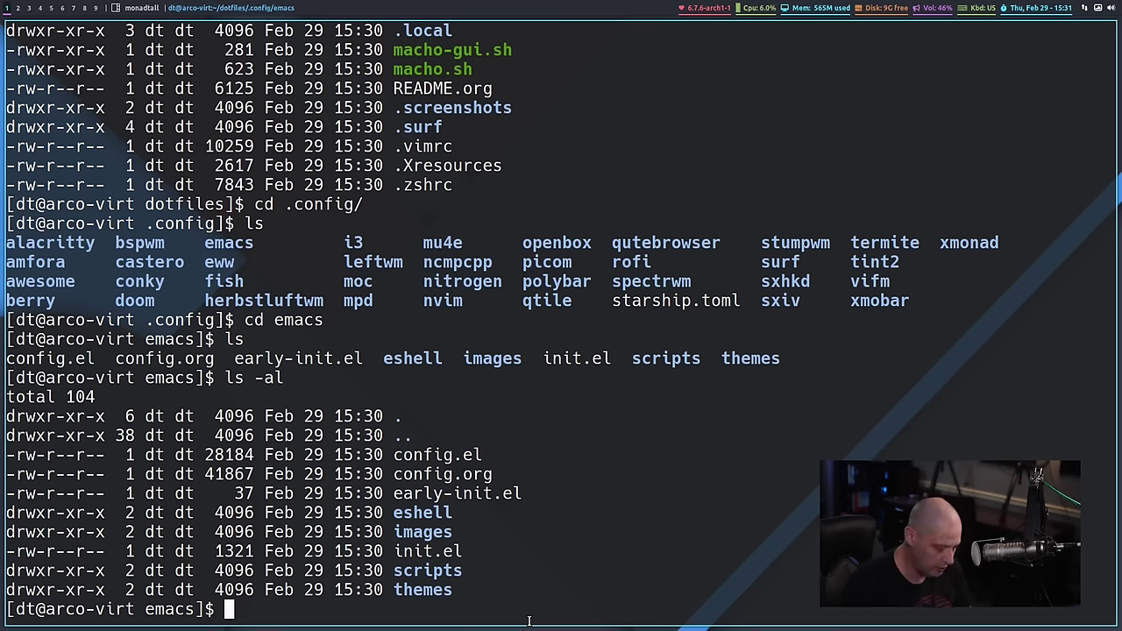
# Step: Create the directory ~/.config/emacs with mkdir
pyautogui.write('mkdir ')
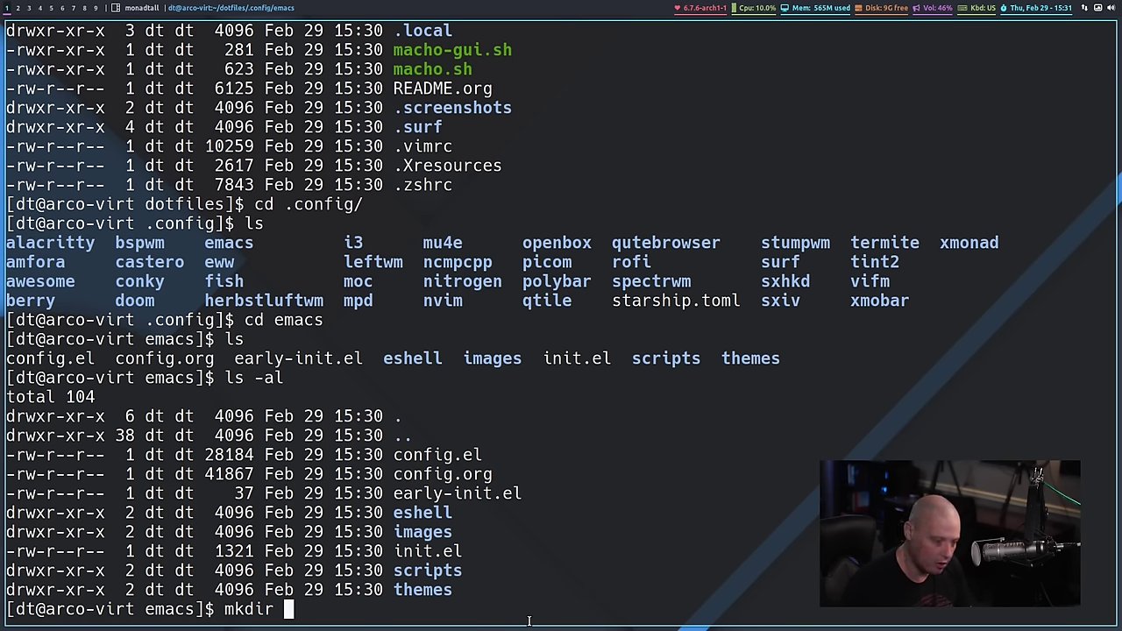
pyautogui.write('~/')
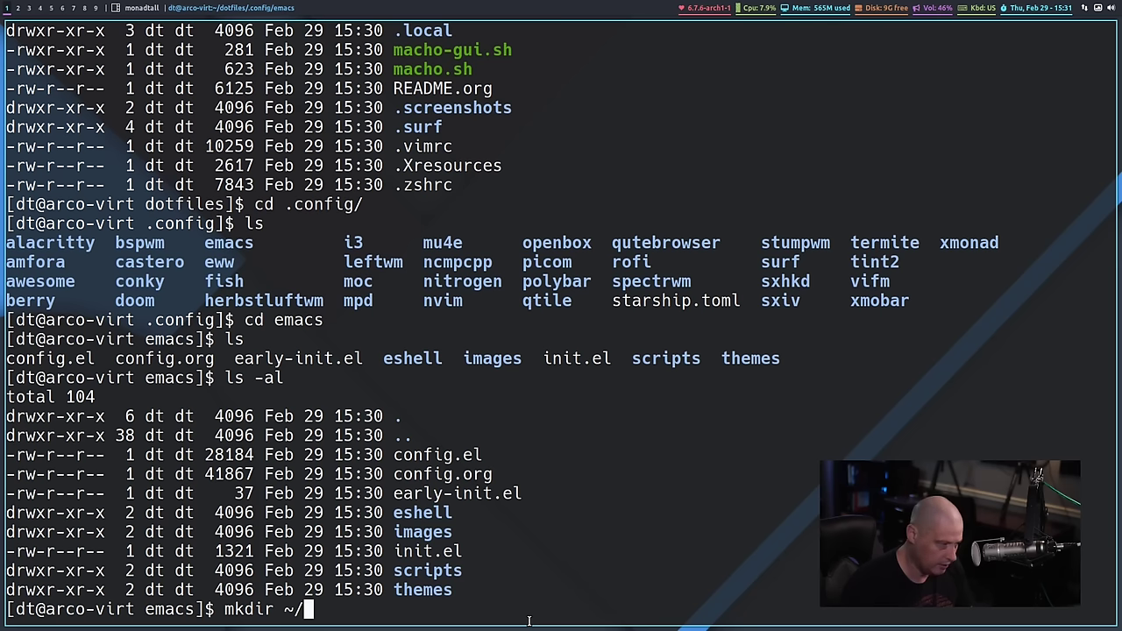
pyautogui.write('.conf')
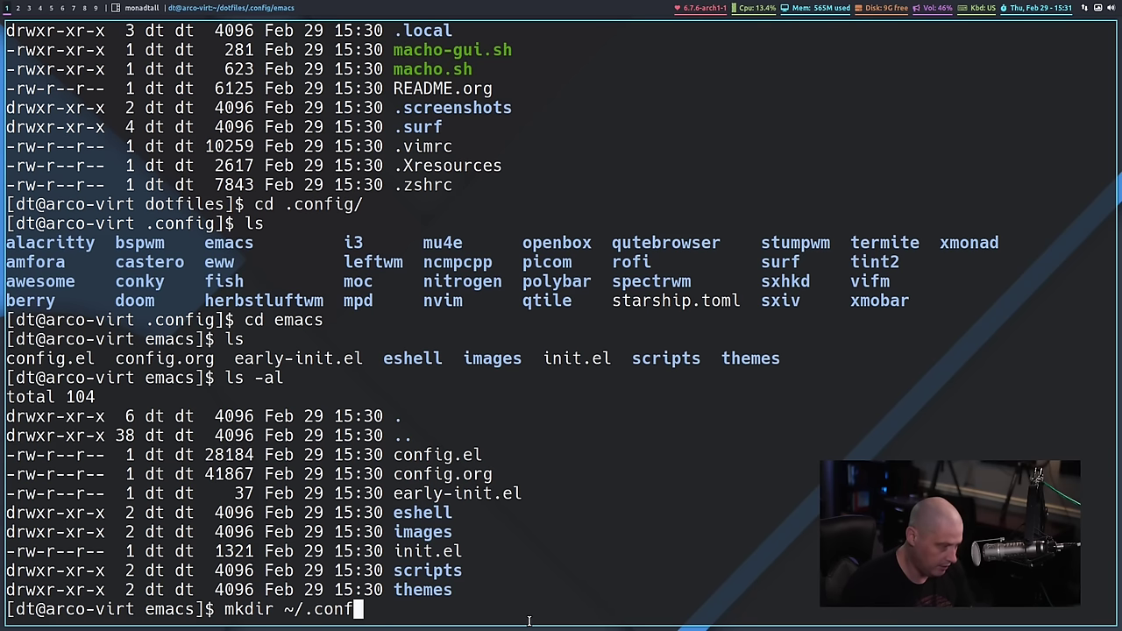
pyautogui.write('ig/emacs')
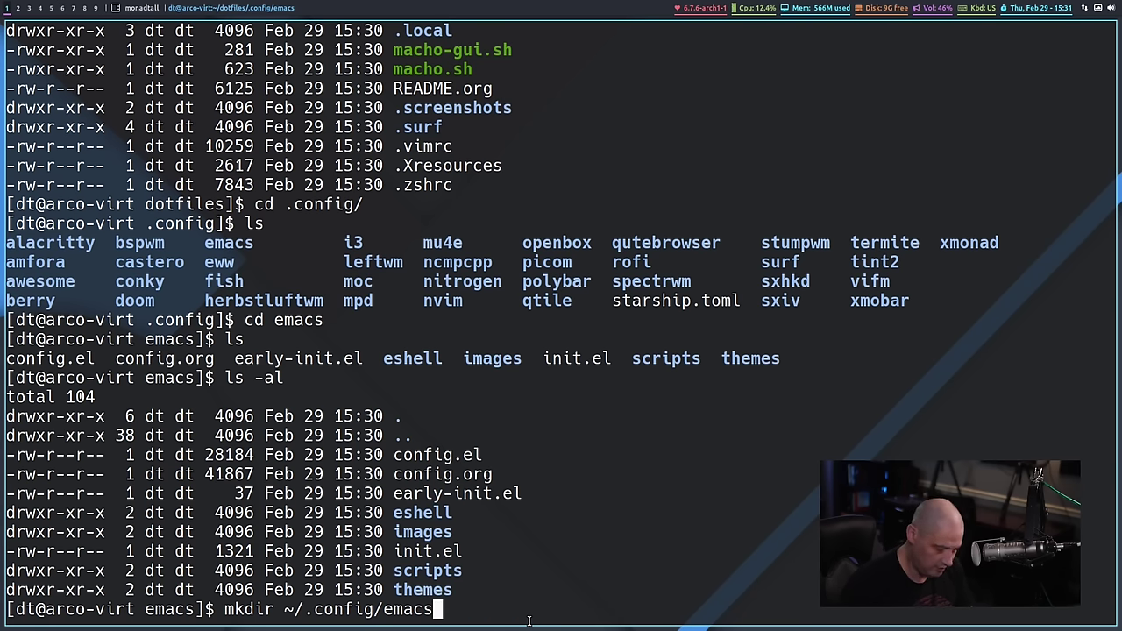
pyautogui.press('Return')
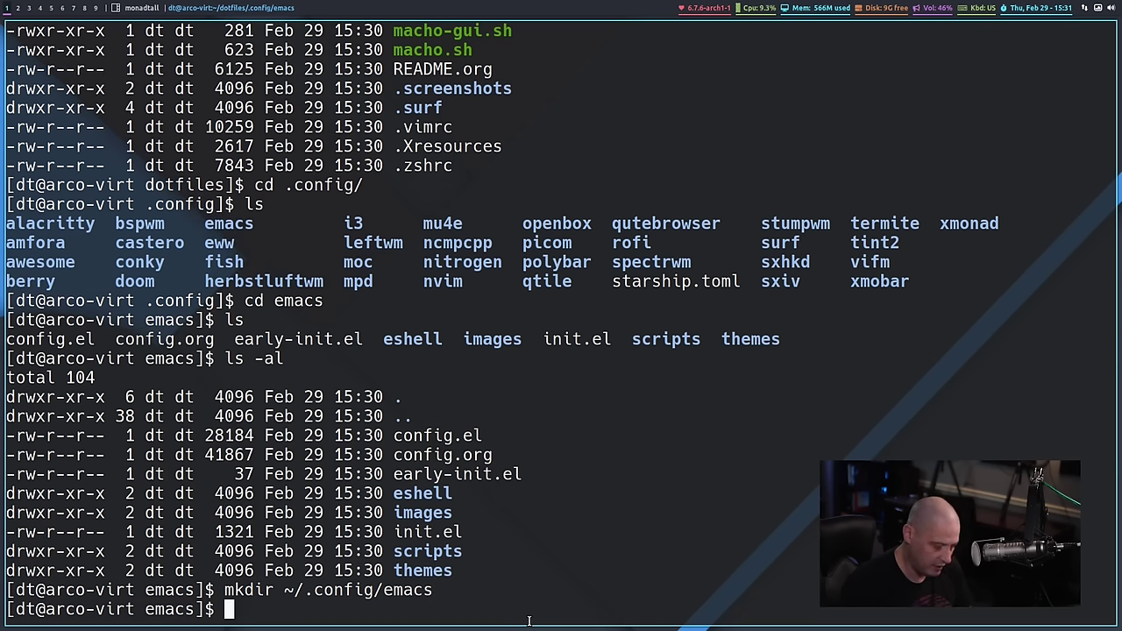
# Step: Copy everything in the current emacs directory recursively into ~/.config/emacs/ with "cp -r ./* ~/.config/emacs/"
pyautogui.write('cp -')
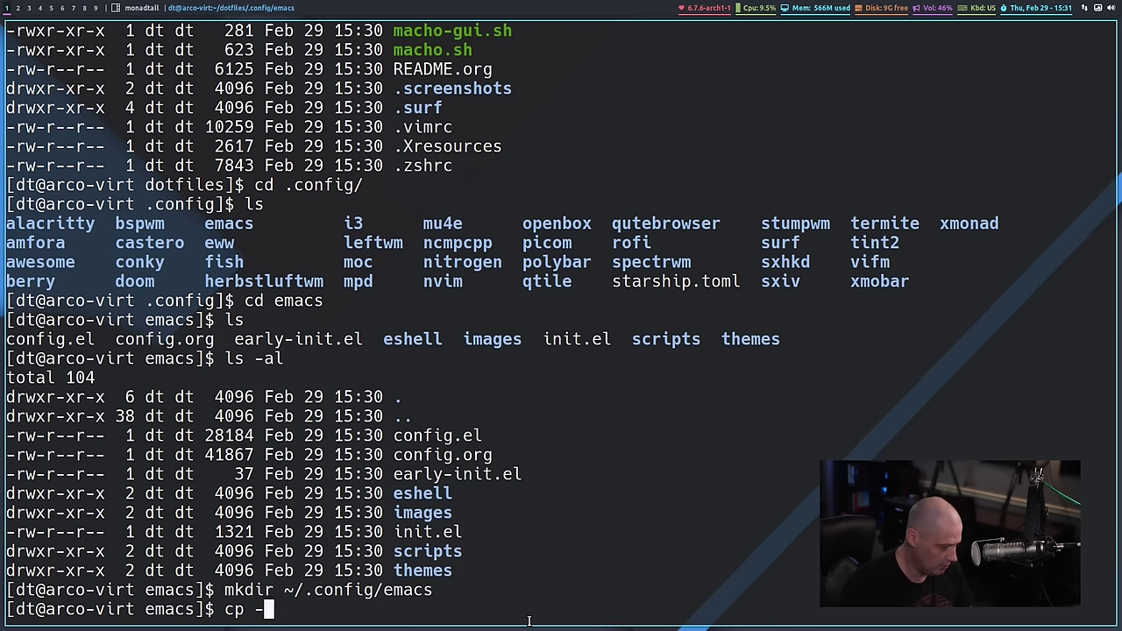
pyautogui.write('r ')
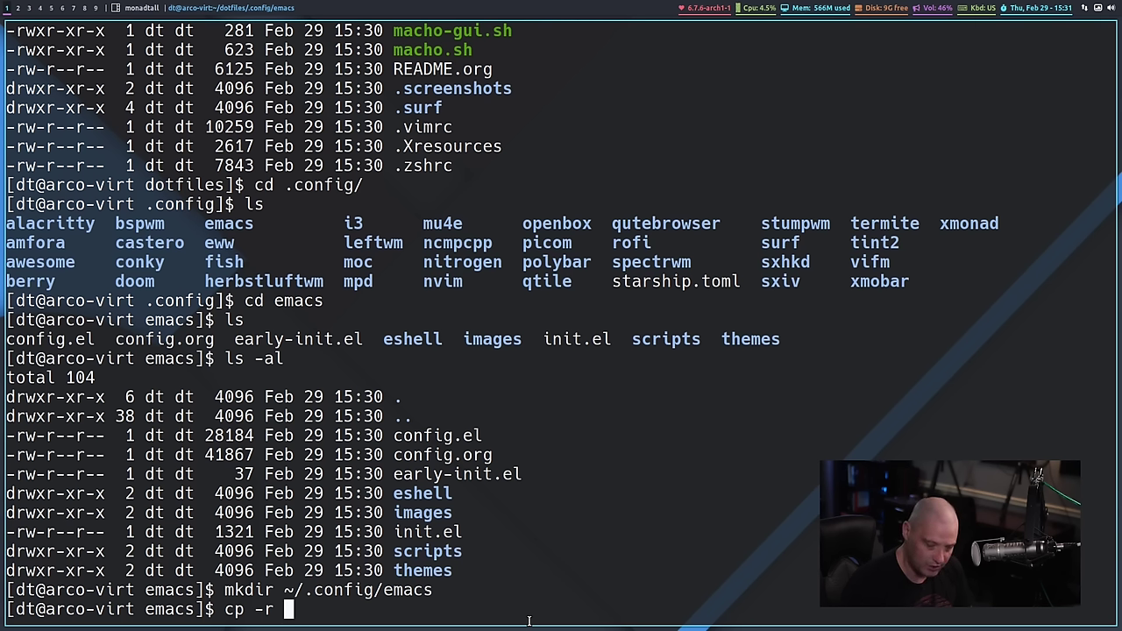
pyautogui.write('./*')
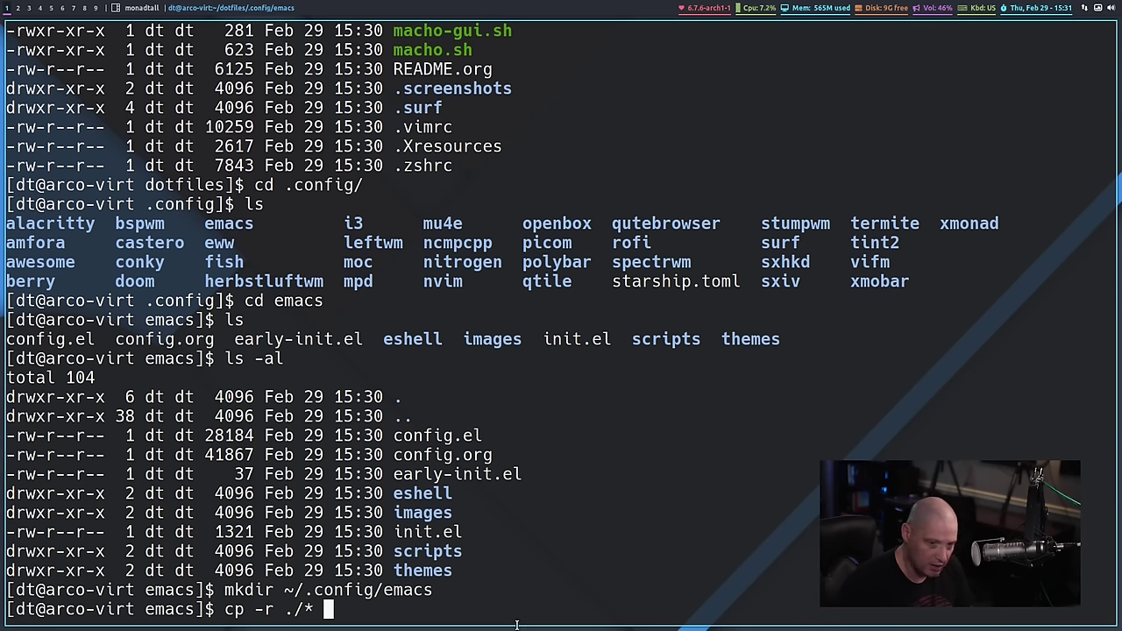
pyautogui.write(' ~/')
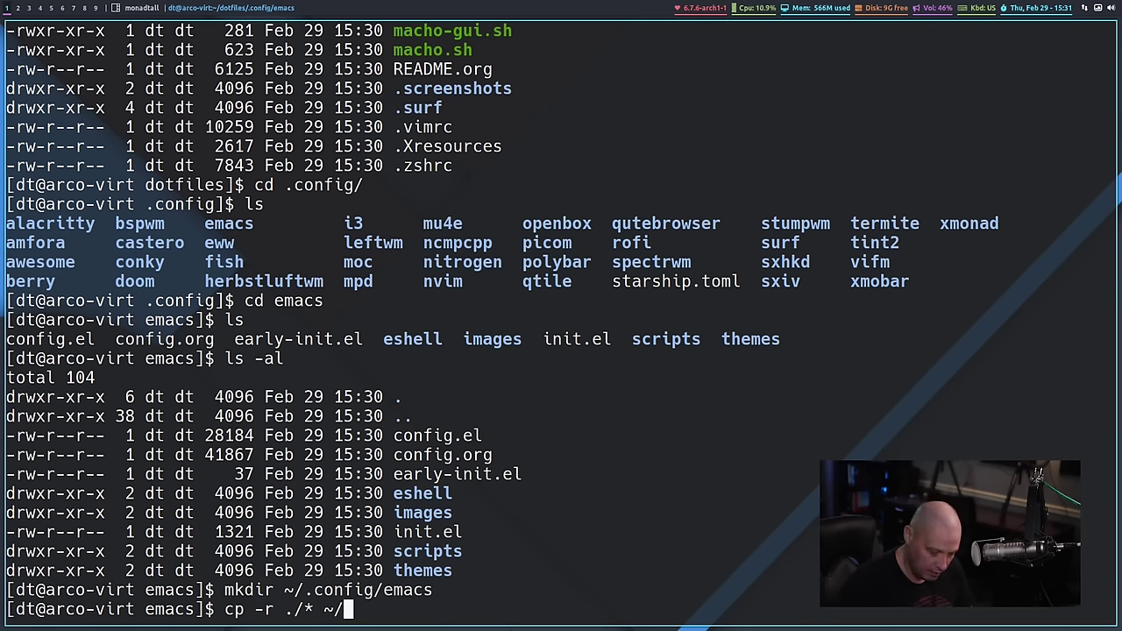
pyautogui.write('.config/')
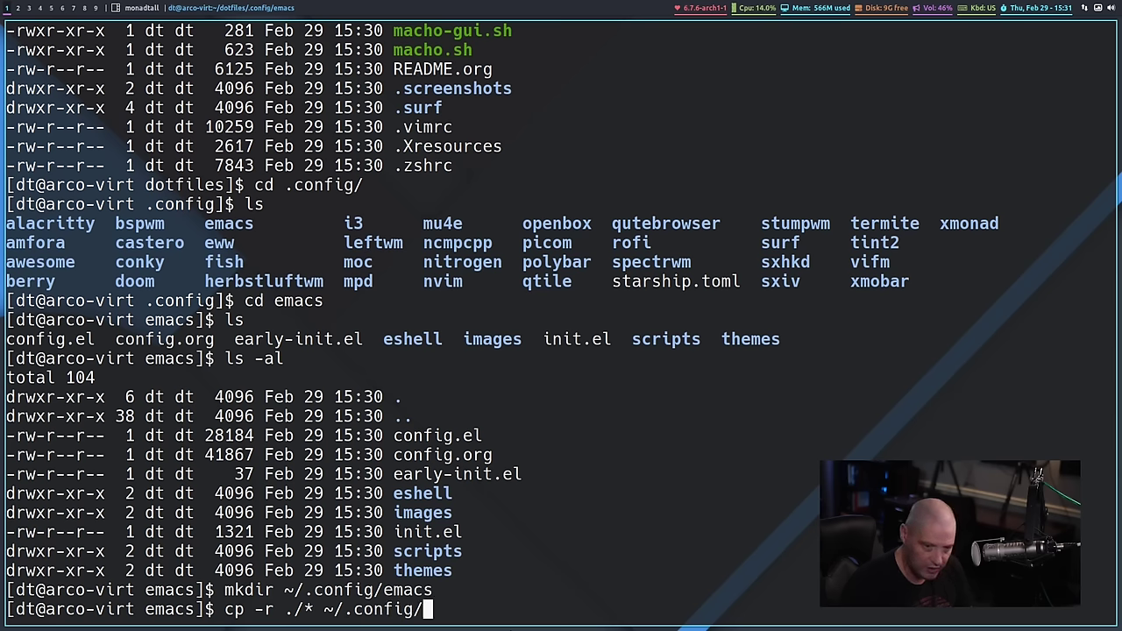
pyautogui.write('emacs/')
pyautogui.press('Return')
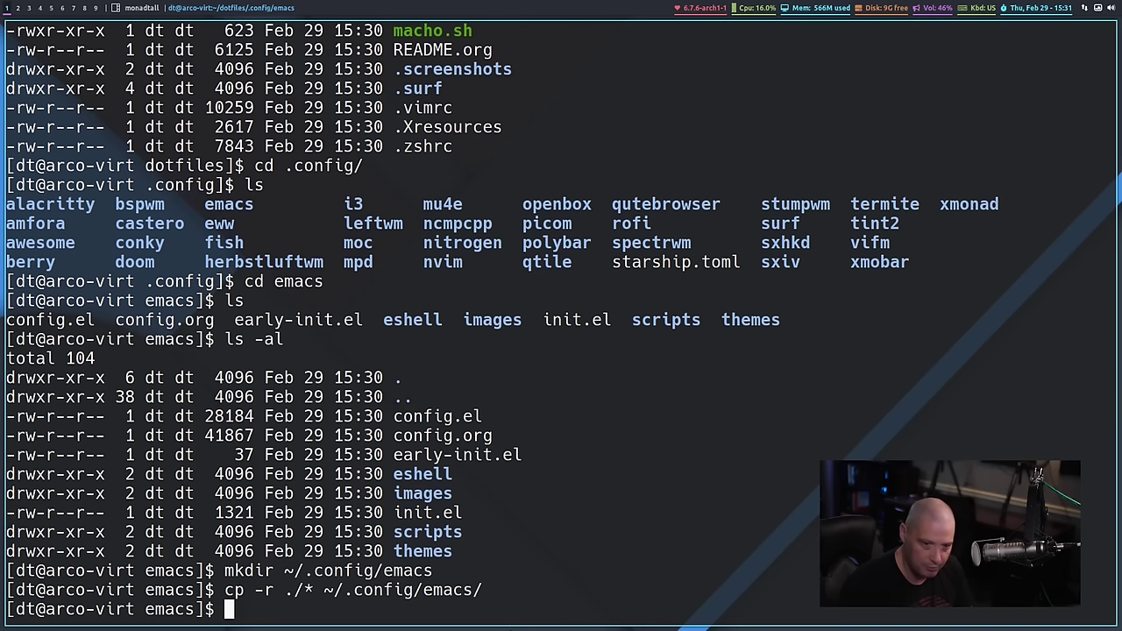
# Step: Launch Emacs from the terminal to check whether the copied configuration loads, and quit it
pyautogui.write('emacs')
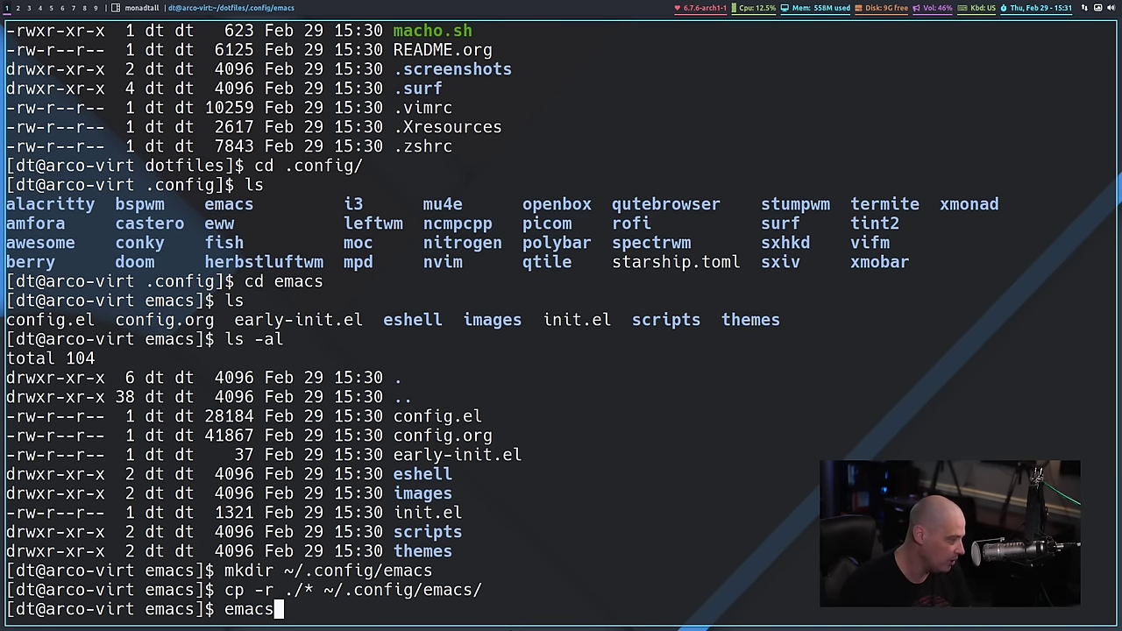
pyautogui.press('Return')
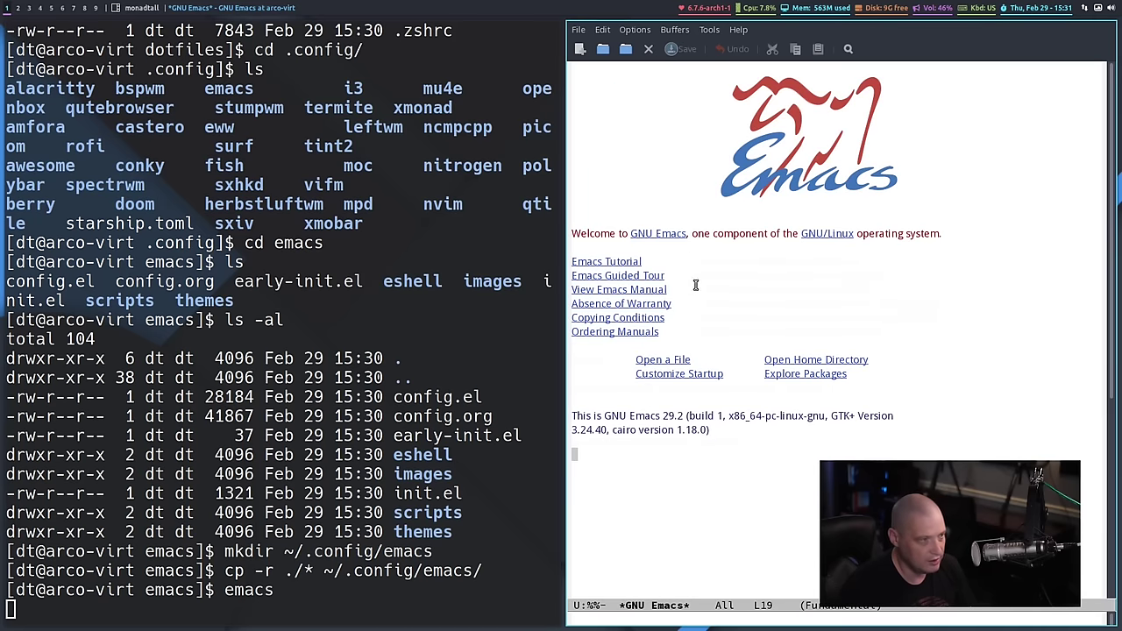
pyautogui.click(580, 32)
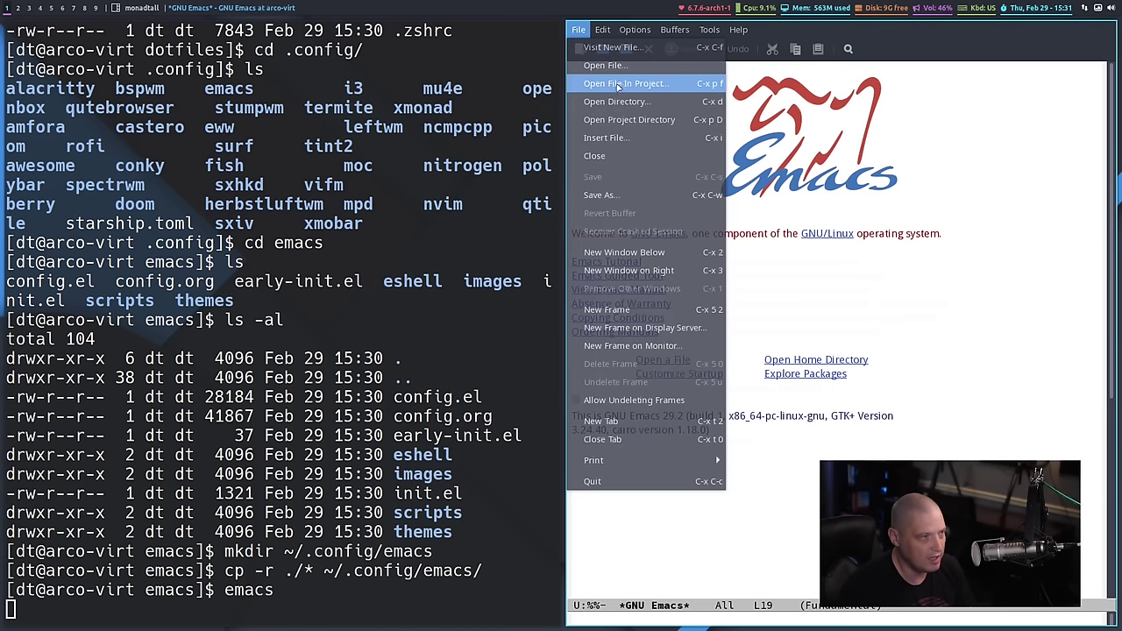
pyautogui.click(603, 482)
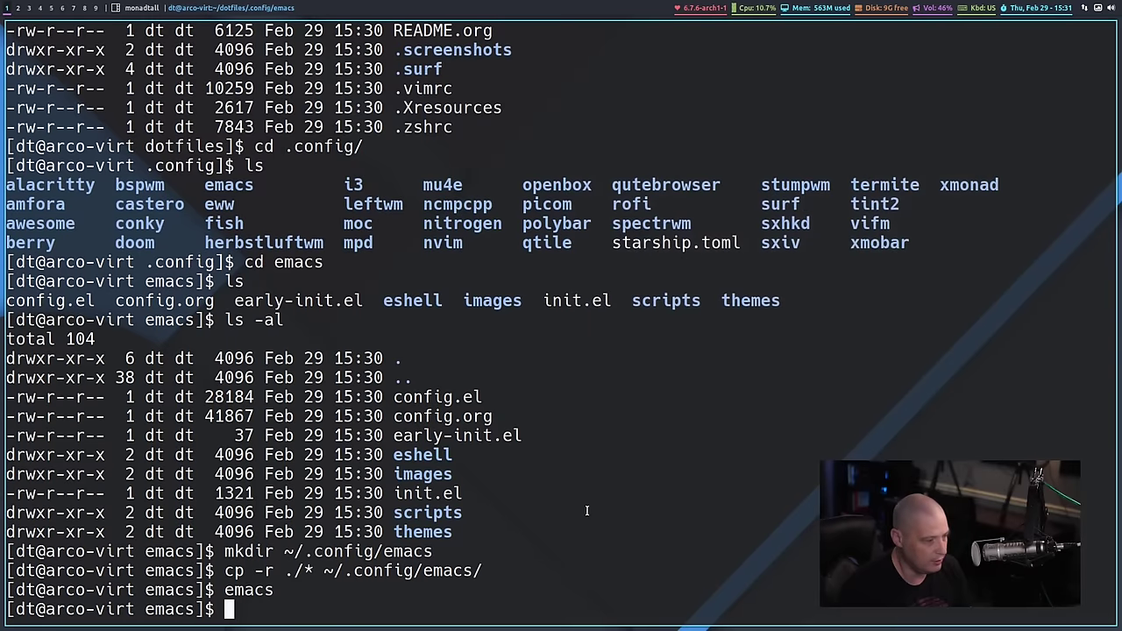
# Step: Kill any running Emacs processes with "killall emacs" and close the terminal window
pyautogui.write('killall ')
pyautogui.write('ema')
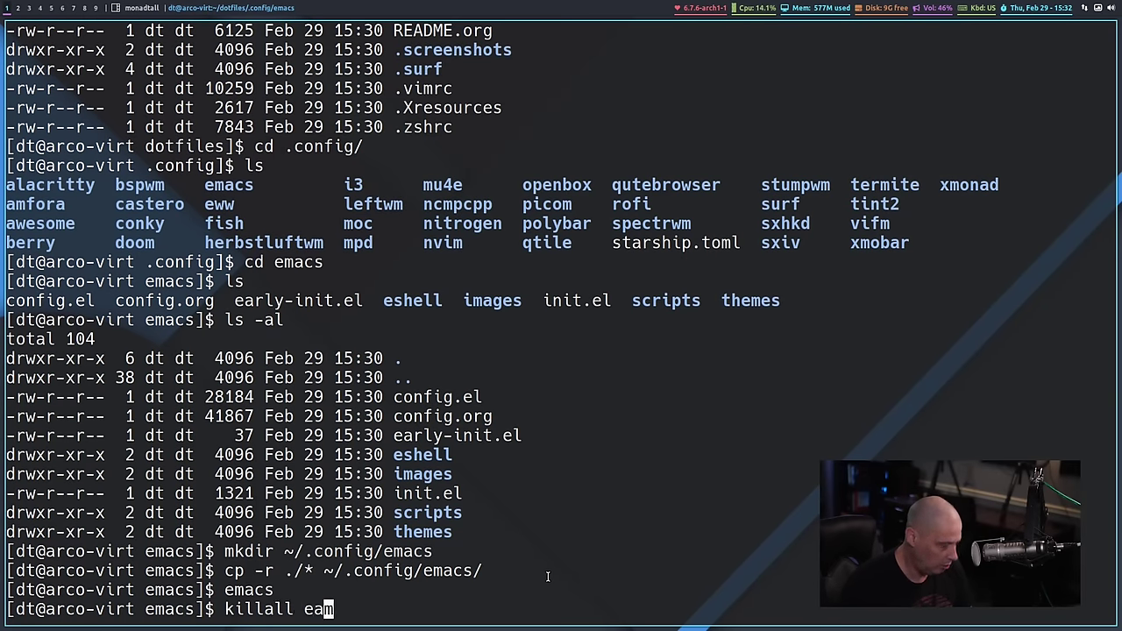
pyautogui.write('cs')
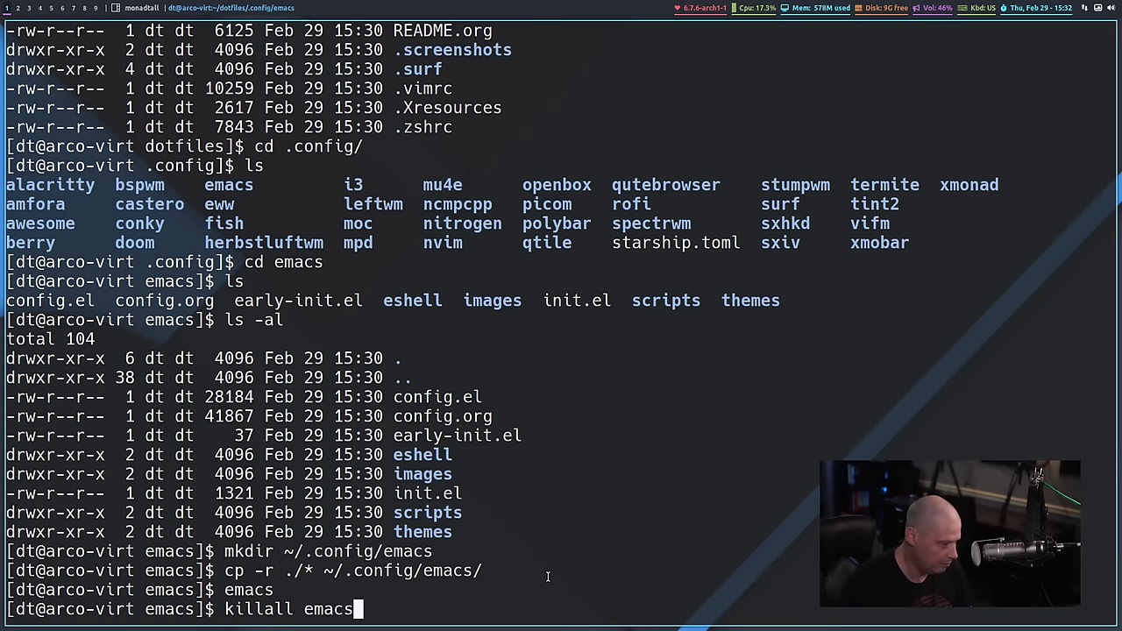
pyautogui.press('Return')
pyautogui.press('super+shift+c')
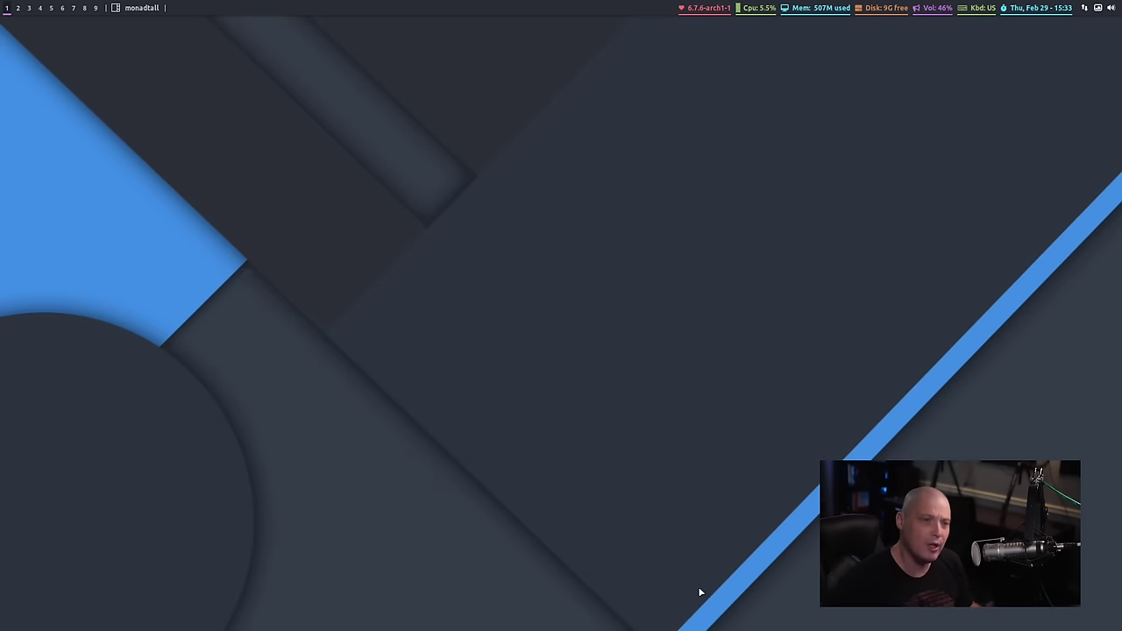
# Step: Open a new terminal window and enlarge its font by two increments
pyautogui.press('super+Return')
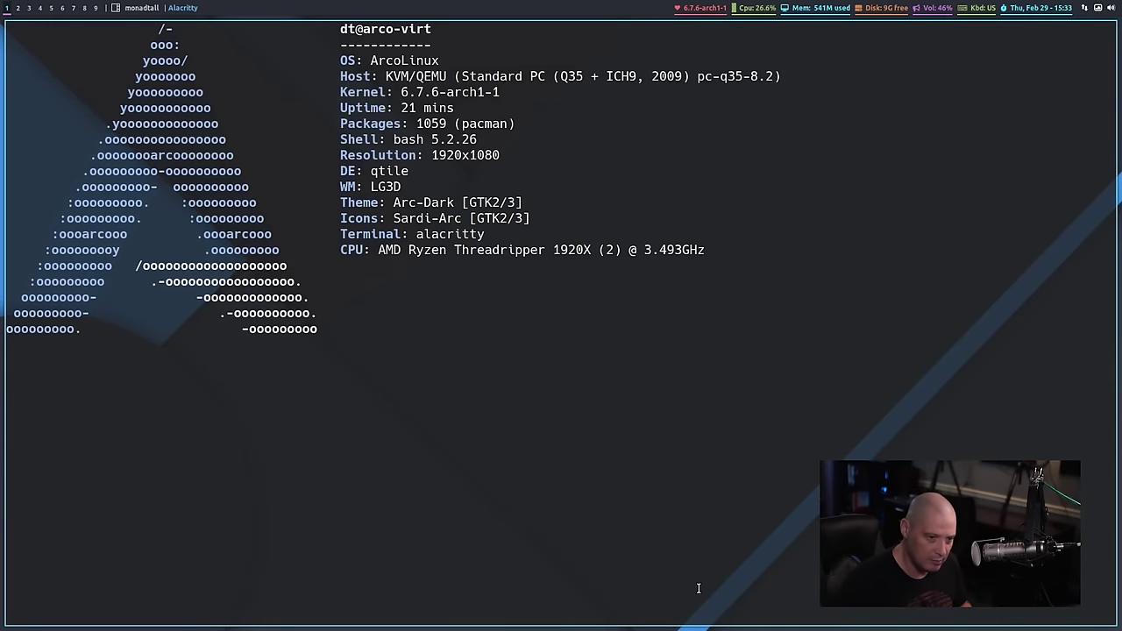
pyautogui.hotkey('ctrl', '=')
pyautogui.hotkey('ctrl', '=')
# Step: List all home directory contents with "ls -al" and highlight the .emacs.d folder
pyautogui.write('ls -al')
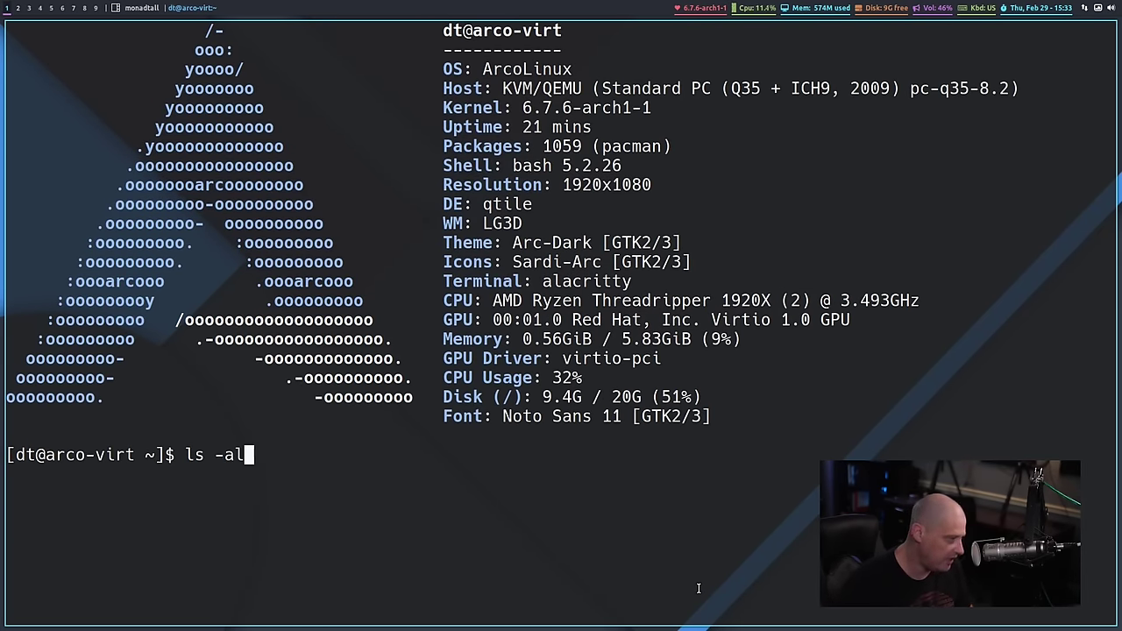
pyautogui.press('Return')
pyautogui.scroll(1, 746, 512)
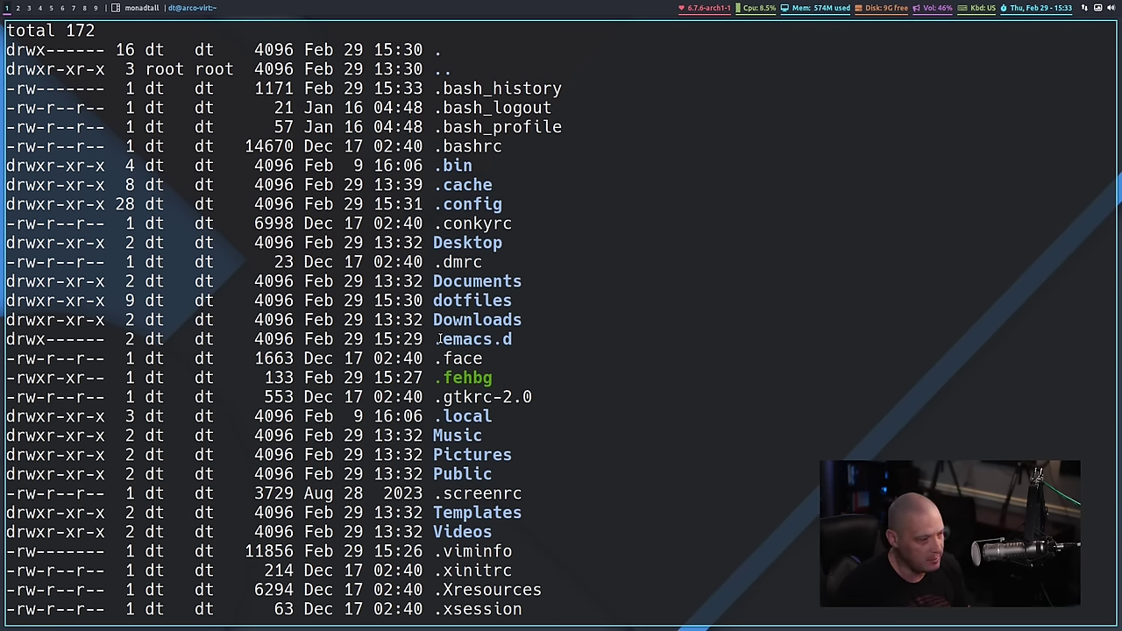
pyautogui.moveTo(434, 340); pyautogui.dragTo(513, 340)
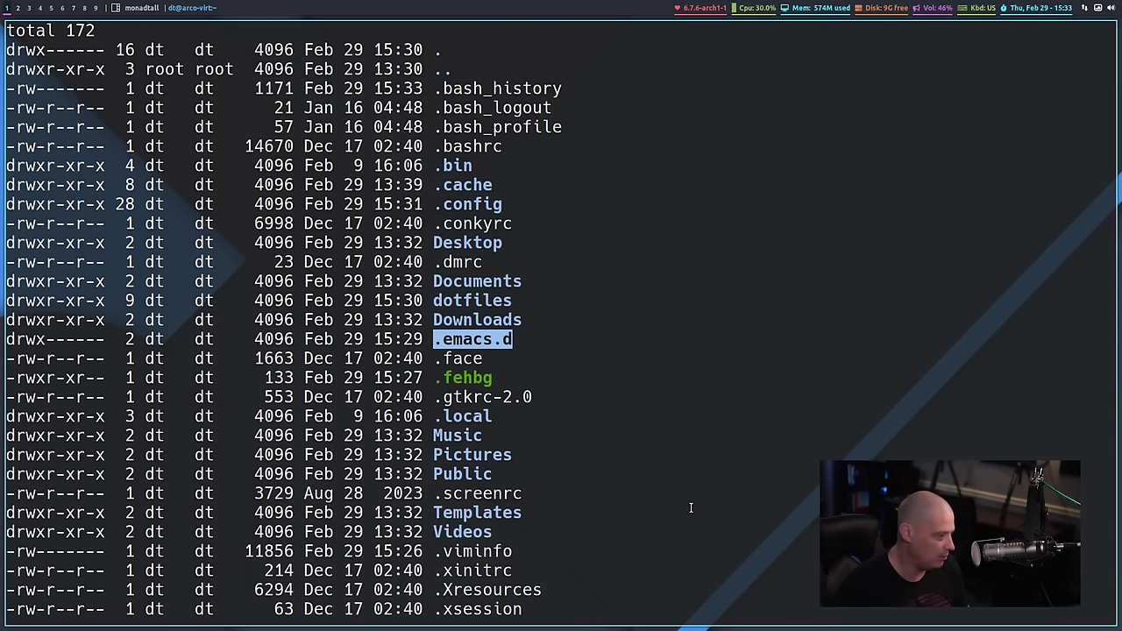
# Step: Highlight the .config and .emacs.d folders in the home directory listing to point out both possible Emacs configuration locations
pyautogui.scroll(-1, 723, 563)
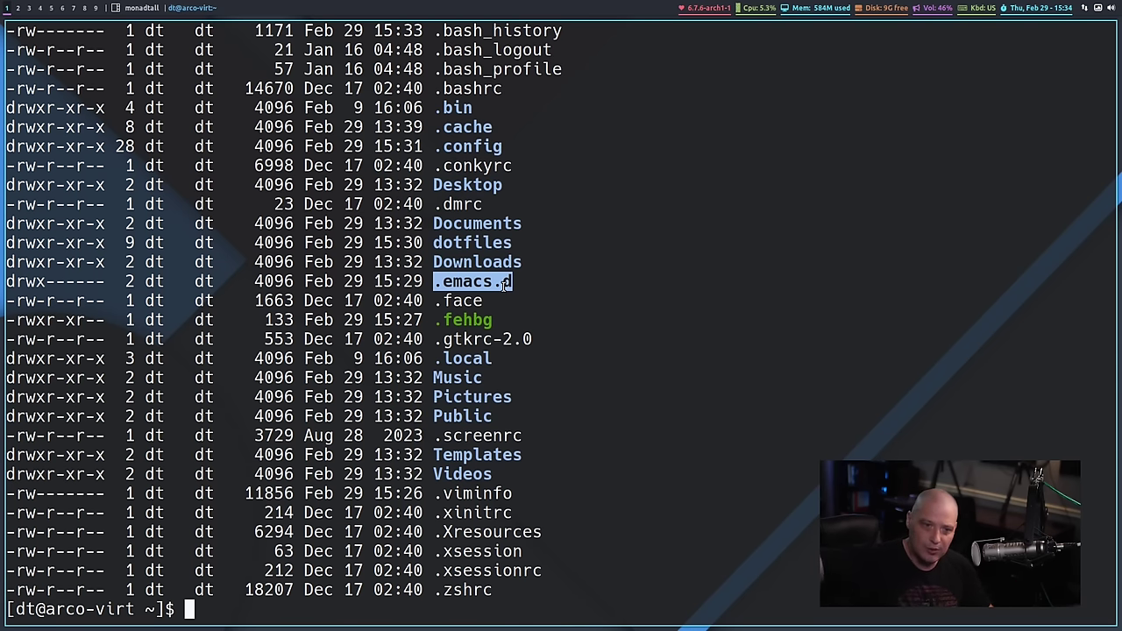
pyautogui.doubleClick(486, 147)
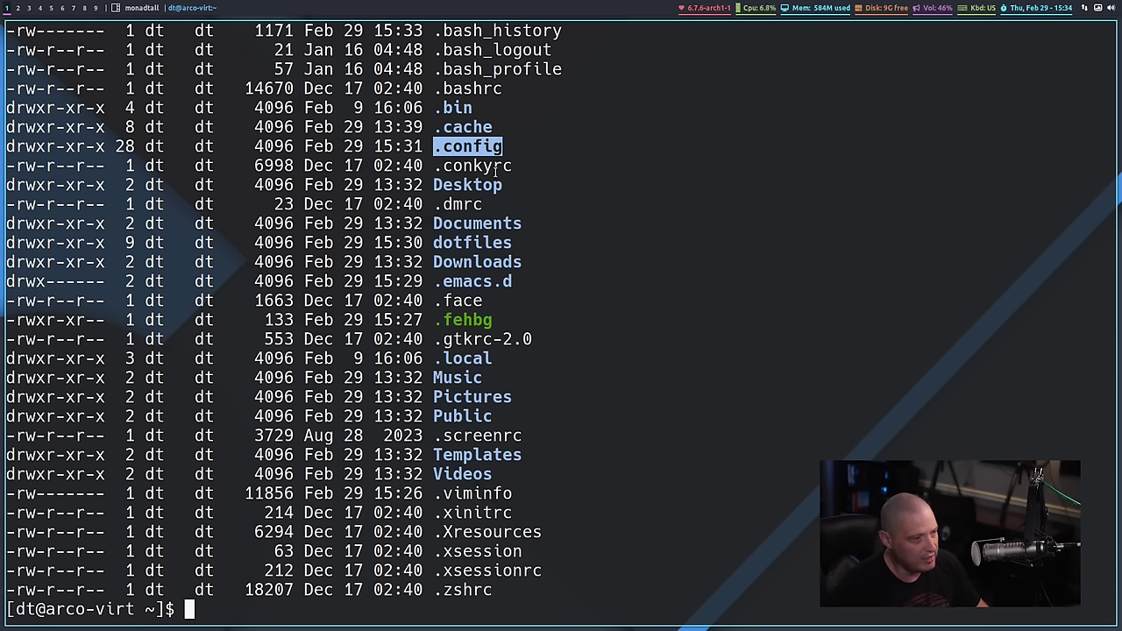
pyautogui.moveTo(446, 280); pyautogui.dragTo(522, 285)
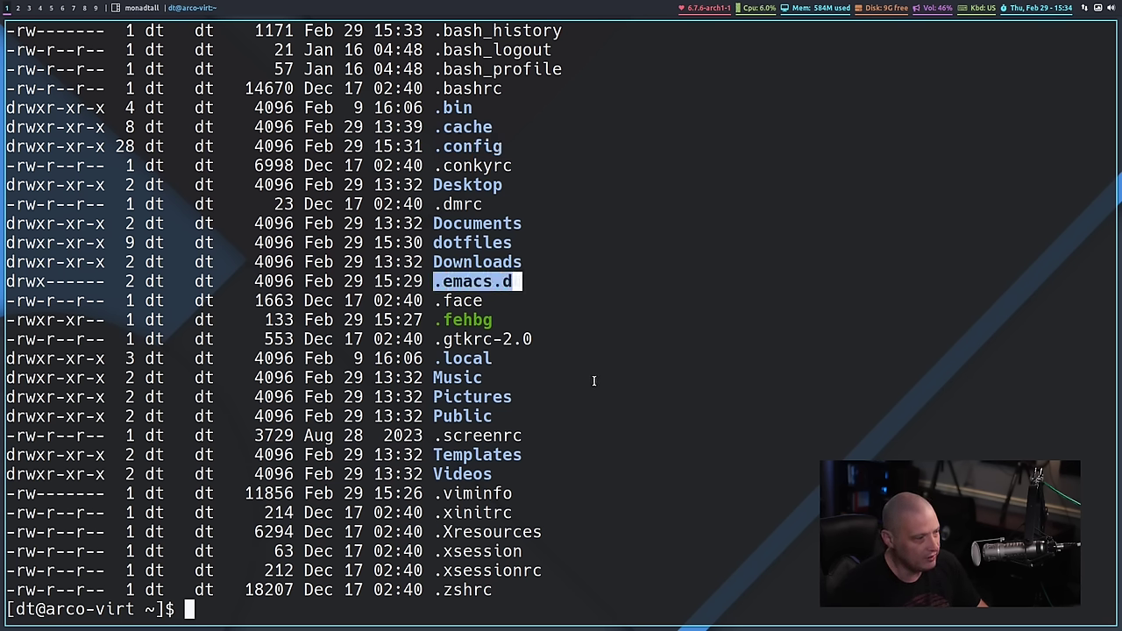
pyautogui.click(566, 608)
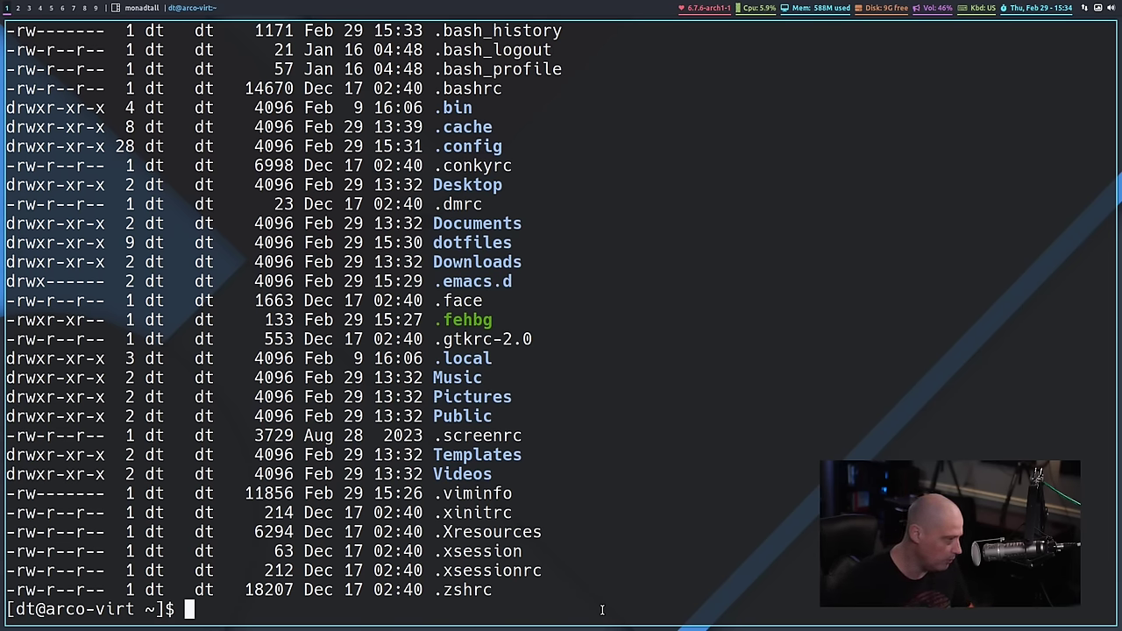
# Step: Delete the .emacs.d folder from the home directory with "rm -rf .emacs.d/"
pyautogui.write('rm -4r')
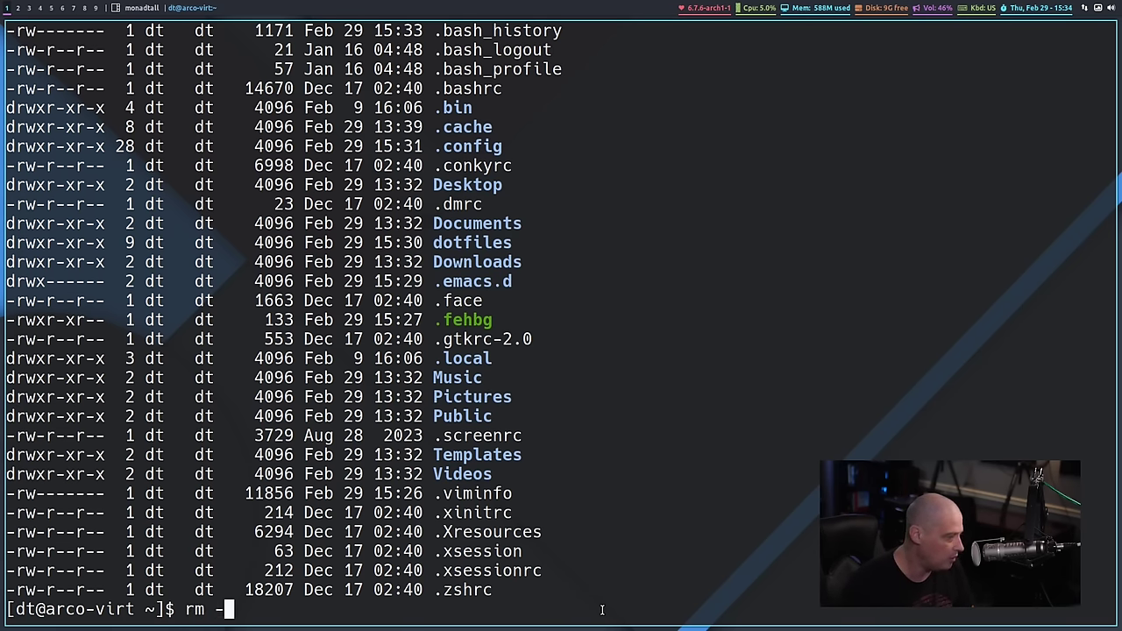
pyautogui.press('BackSpace')
pyautogui.press('BackSpace')
pyautogui.write('r')
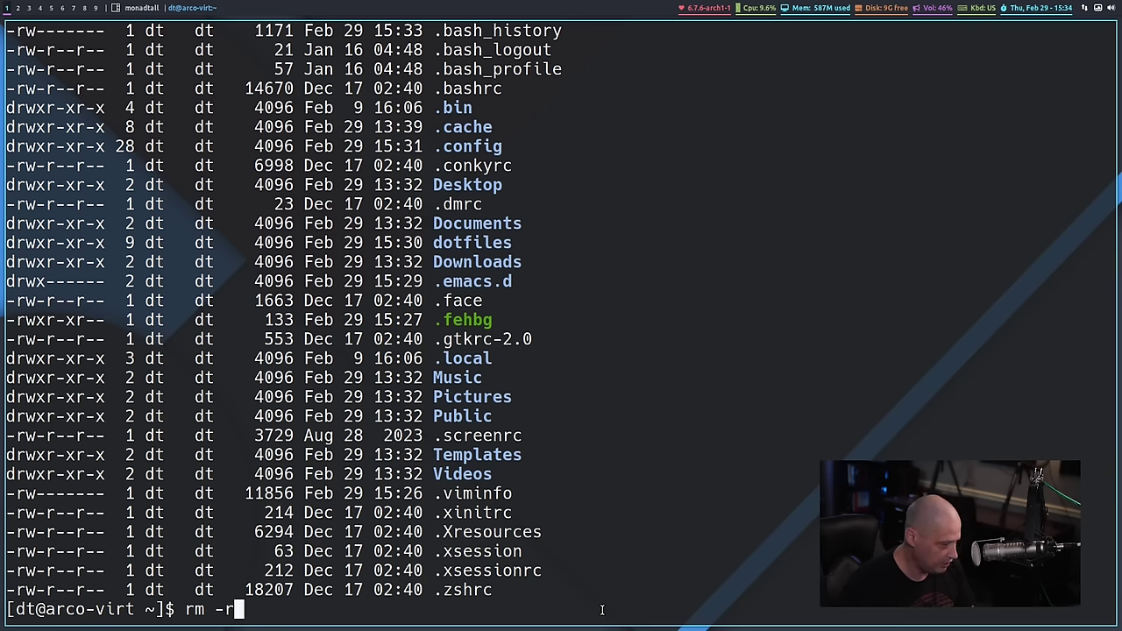
pyautogui.write('f .em')
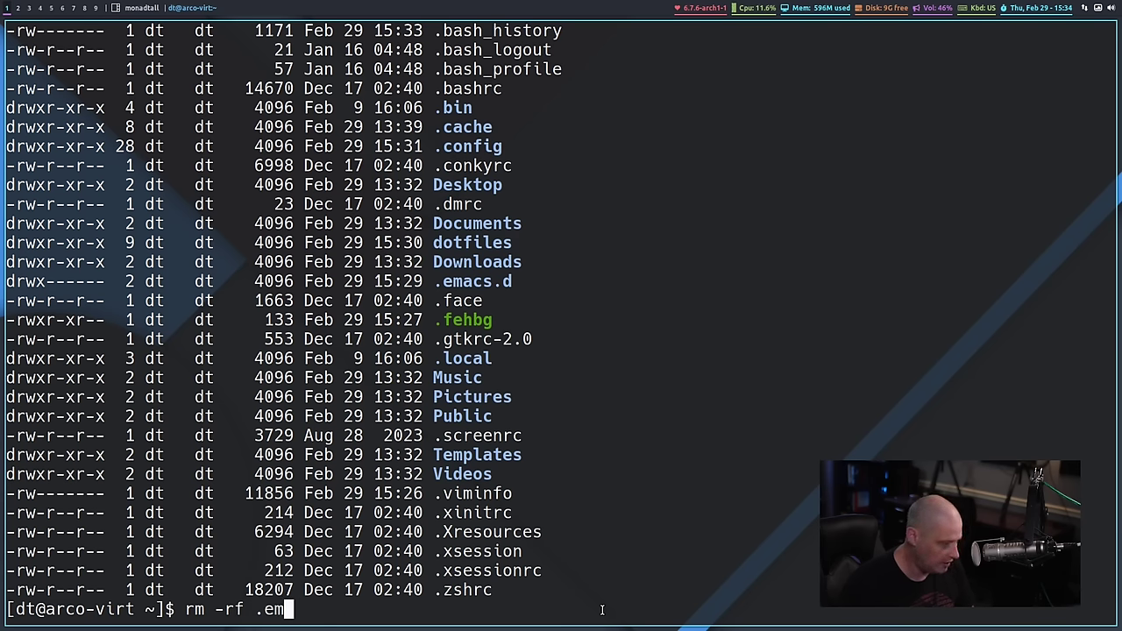
pyautogui.press('Tab')
pyautogui.press('Return')
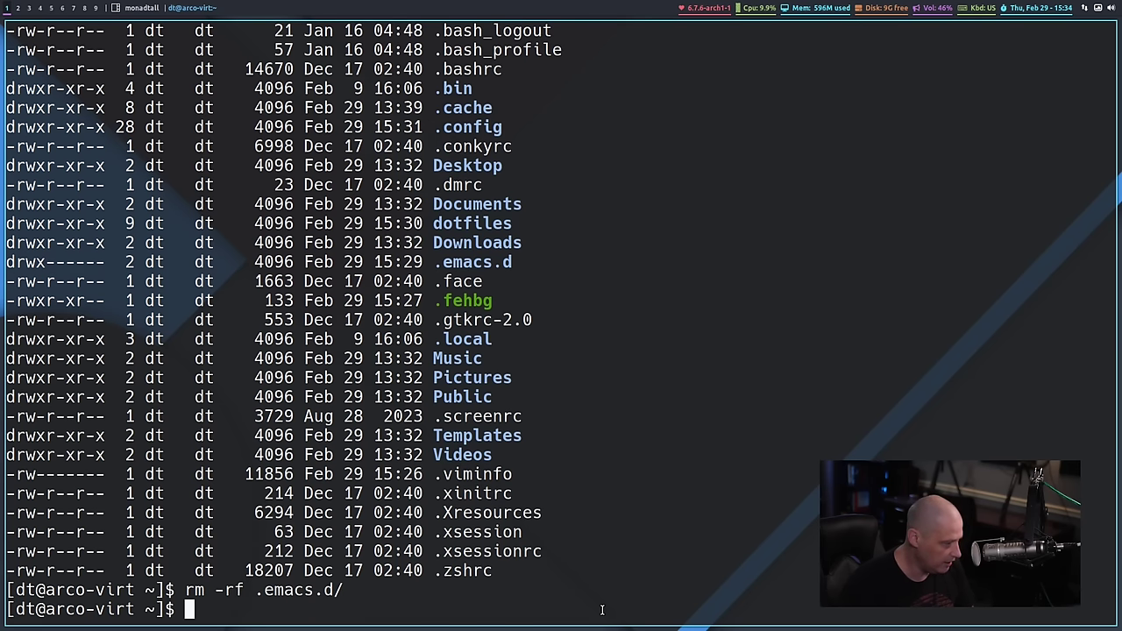
# Step: Launch Emacs from the terminal with the "emacs" command
pyautogui.write('eamdcs')
pyautogui.press('BackSpace')
pyautogui.press('BackSpace')
pyautogui.press('BackSpace')
pyautogui.press('BackSpace')
pyautogui.press('BackSpace')
pyautogui.write('macs')
pyautogui.press('Return')
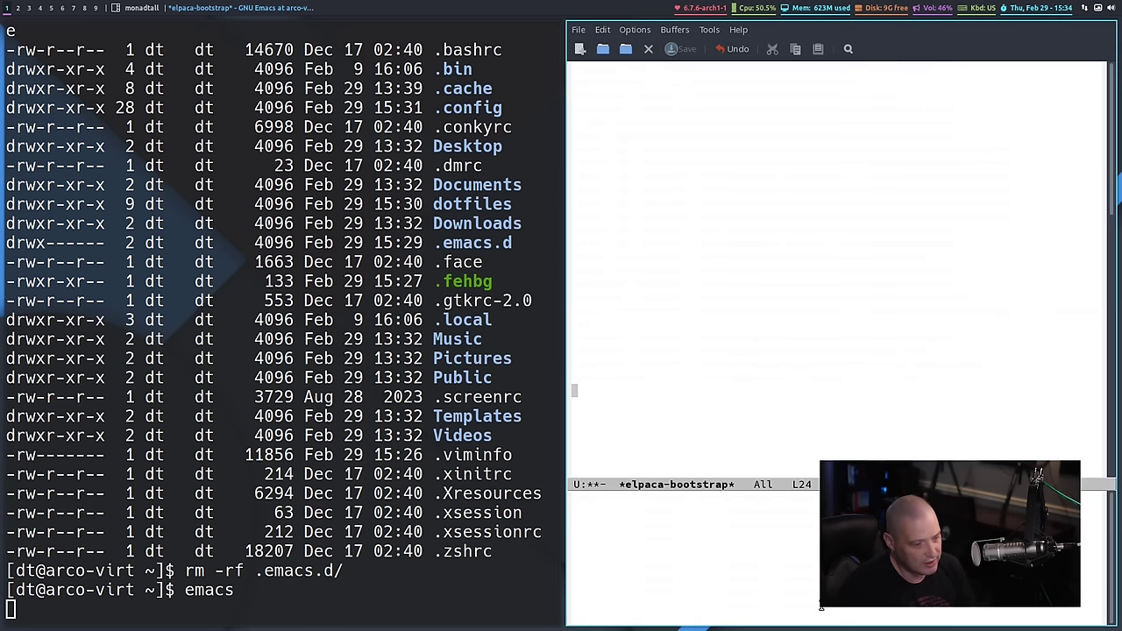
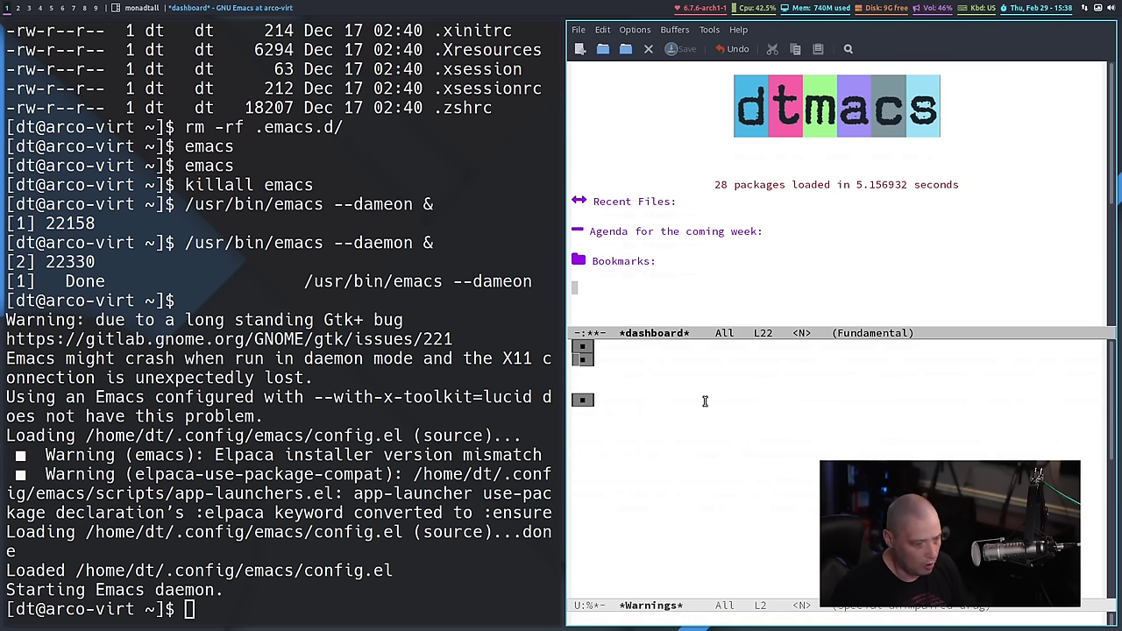
# Step: Select all the text in the *Warnings* buffer to make it readable, and release the selection
pyautogui.press('V')
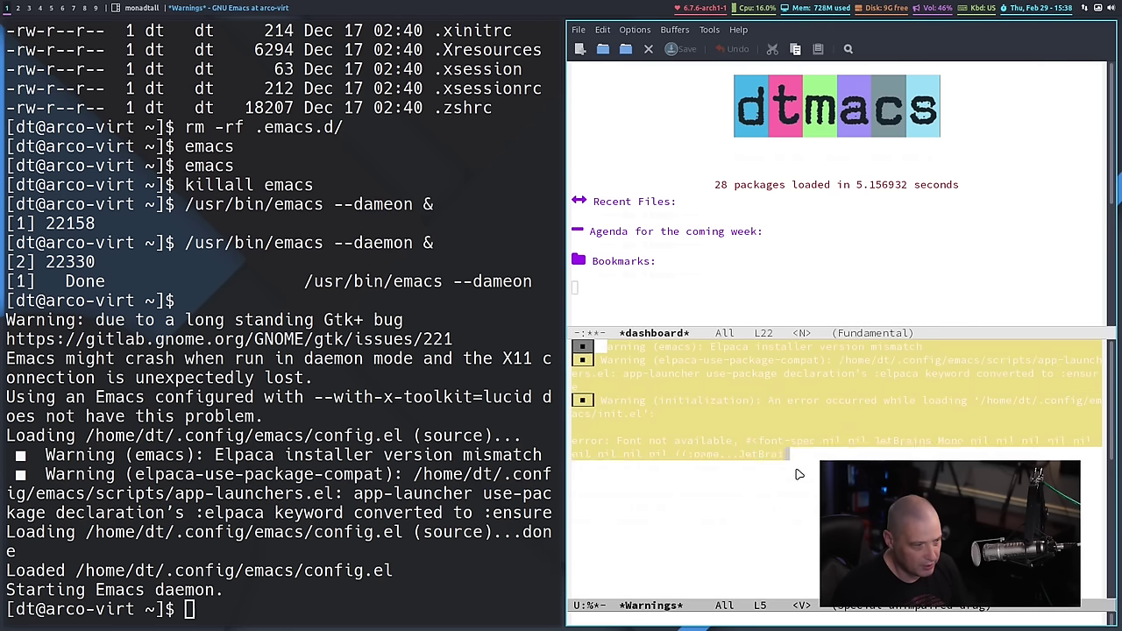
pyautogui.press('G')
pyautogui.press('Escape')
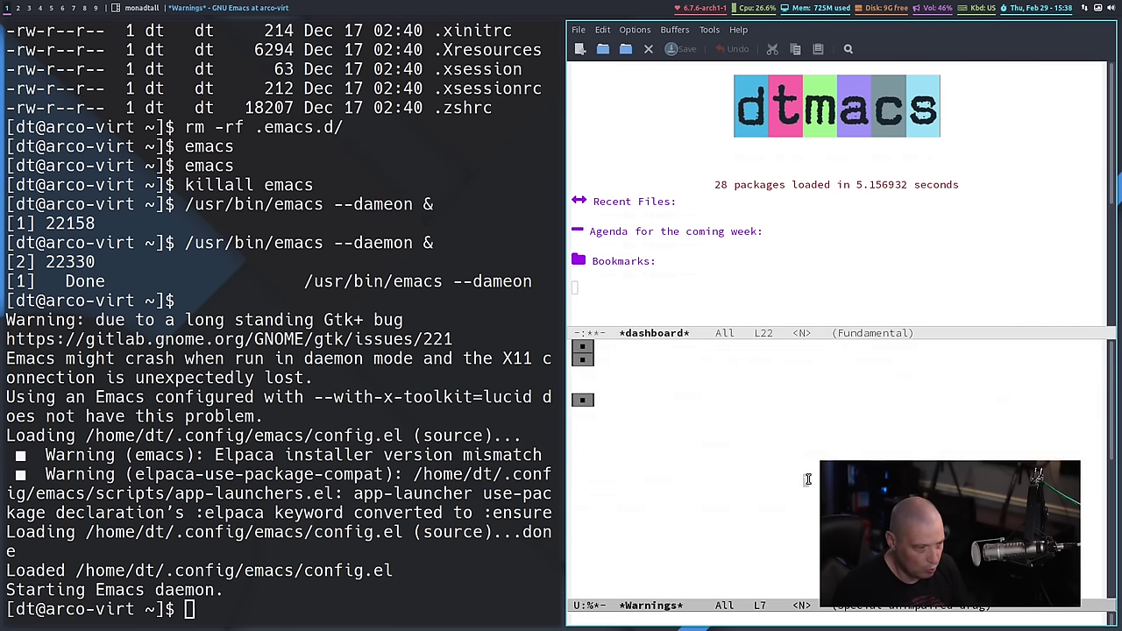
pyautogui.click(742, 268)
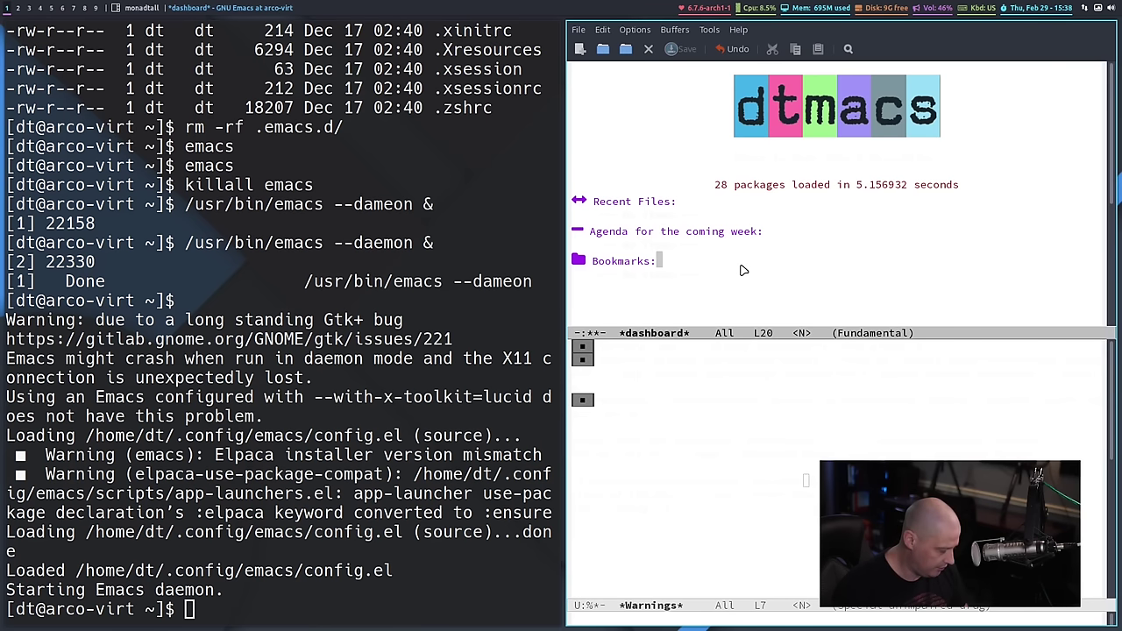
pyautogui.hotkey('alt', 'x')
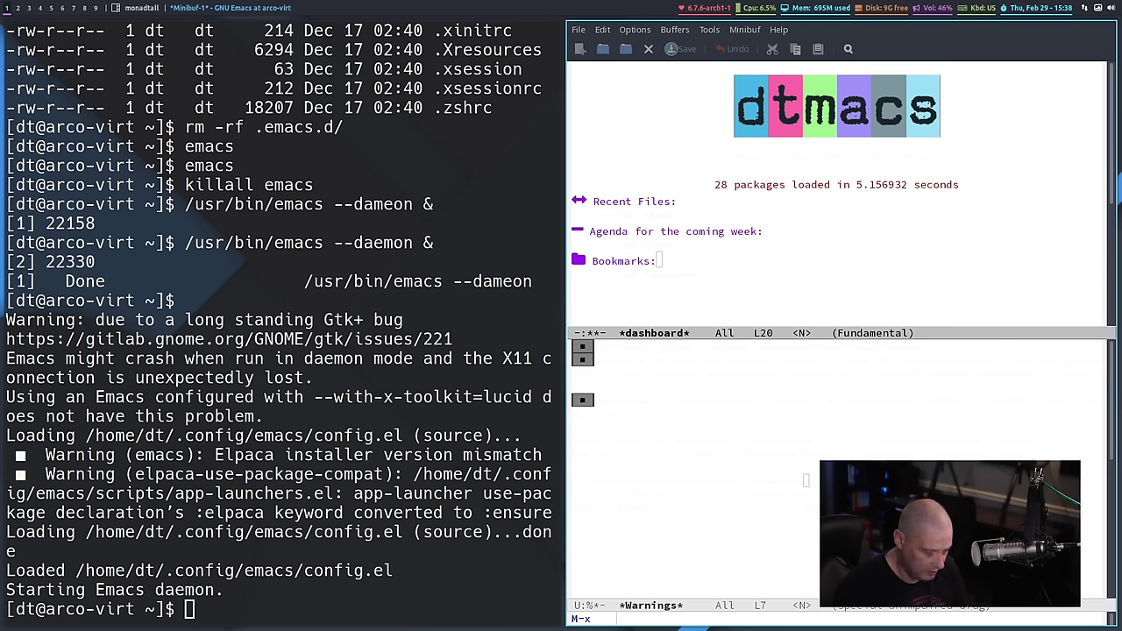
pyautogui.press('BackSpace')
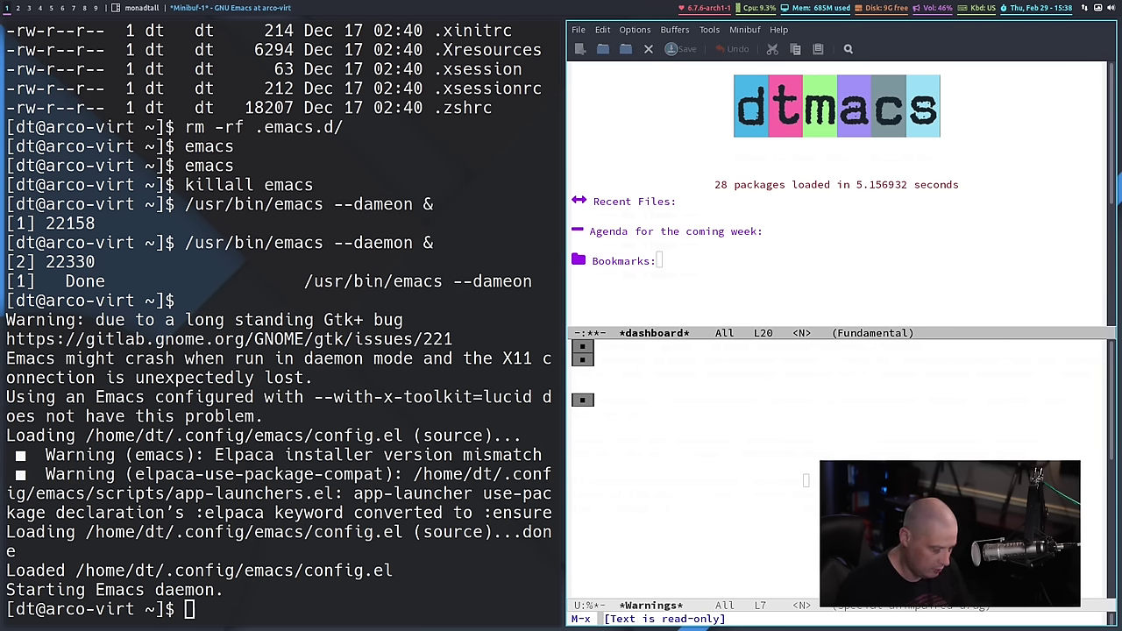
pyautogui.write('elpaca')
pyautogui.press('BackSpace')
pyautogui.press('BackSpace')
pyautogui.press('BackSpace')
pyautogui.press('BackSpace')
pyautogui.press('BackSpace')
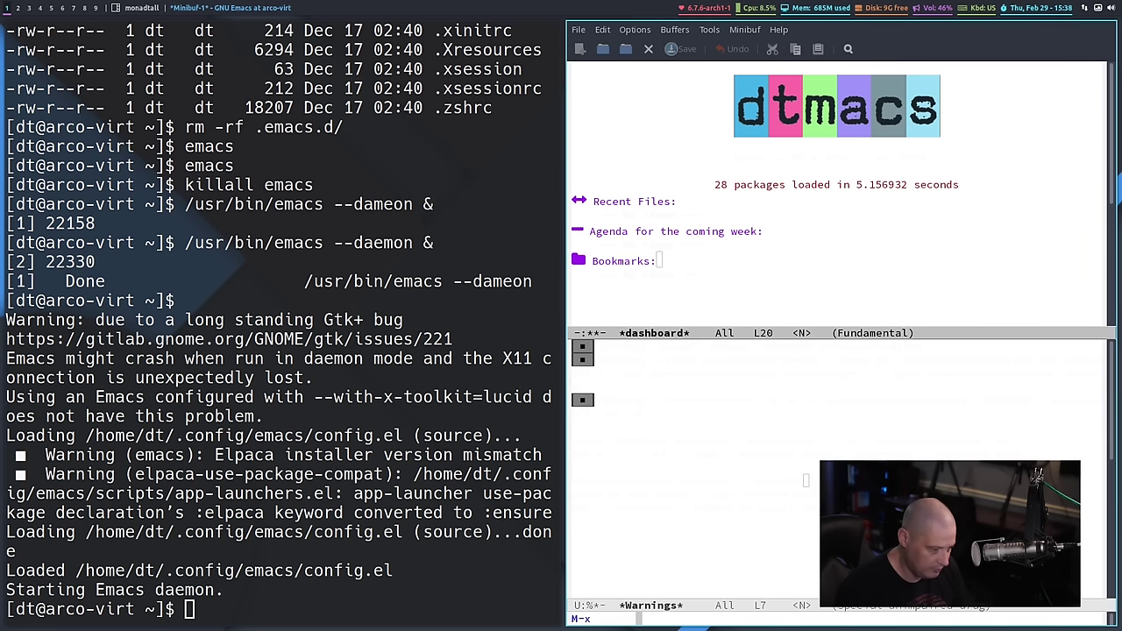
# Step: Close the Emacs window and kill all Emacs processes from the terminal with "killall emacs"
pyautogui.press('super+shift+c')
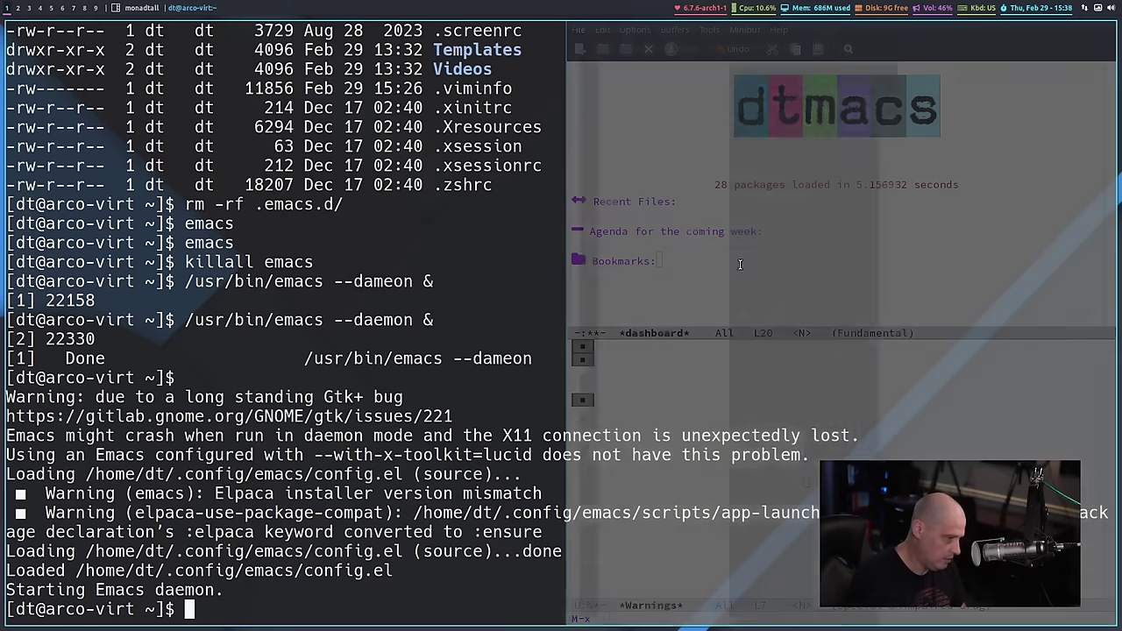
pyautogui.press('Up')
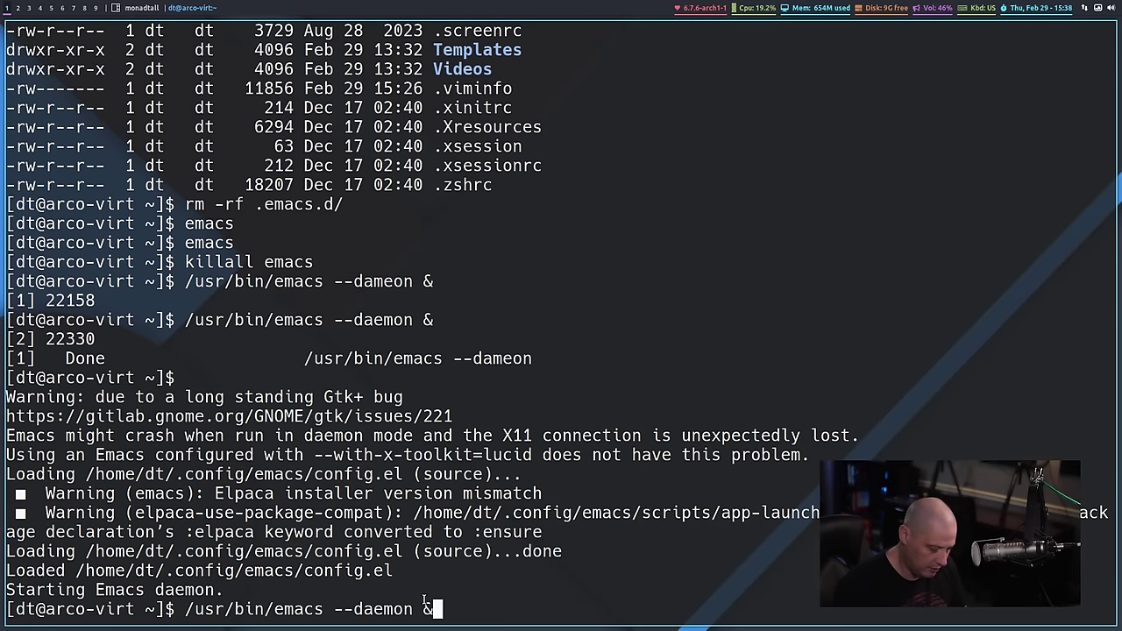
pyautogui.press('Up')
pyautogui.press('Up')
pyautogui.press('Return')
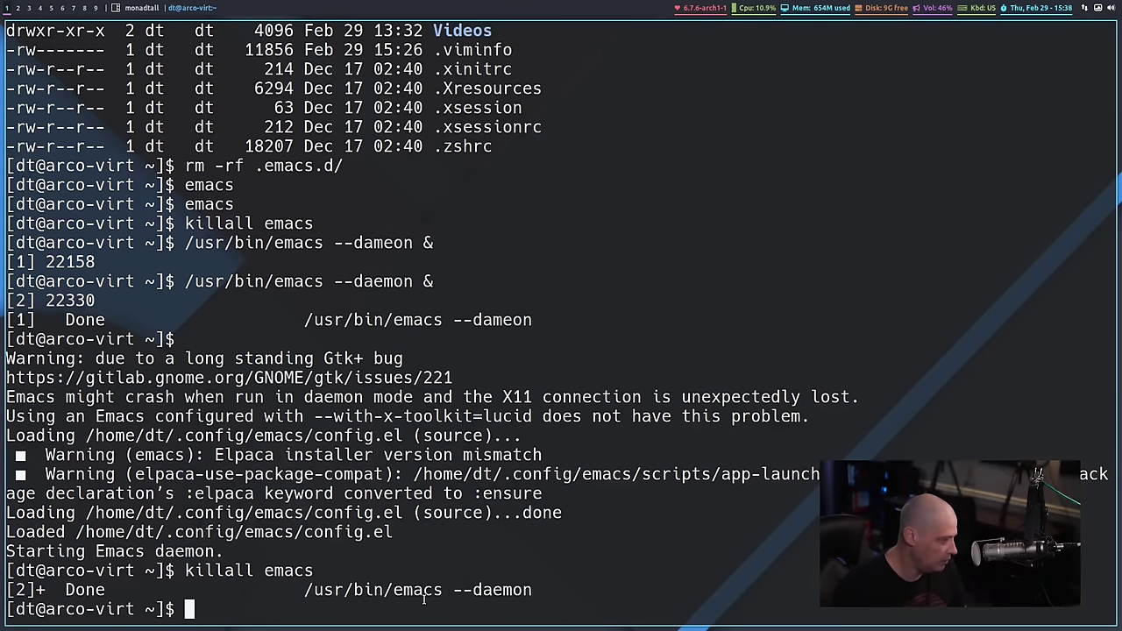
# Step: Start the Emacs daemon in the background with "/usr/bin/emacs --daemon &", and close the Emacs window showing the dashboard and warnings
pyautogui.press('Up')
pyautogui.press('Up')
pyautogui.press('Return')
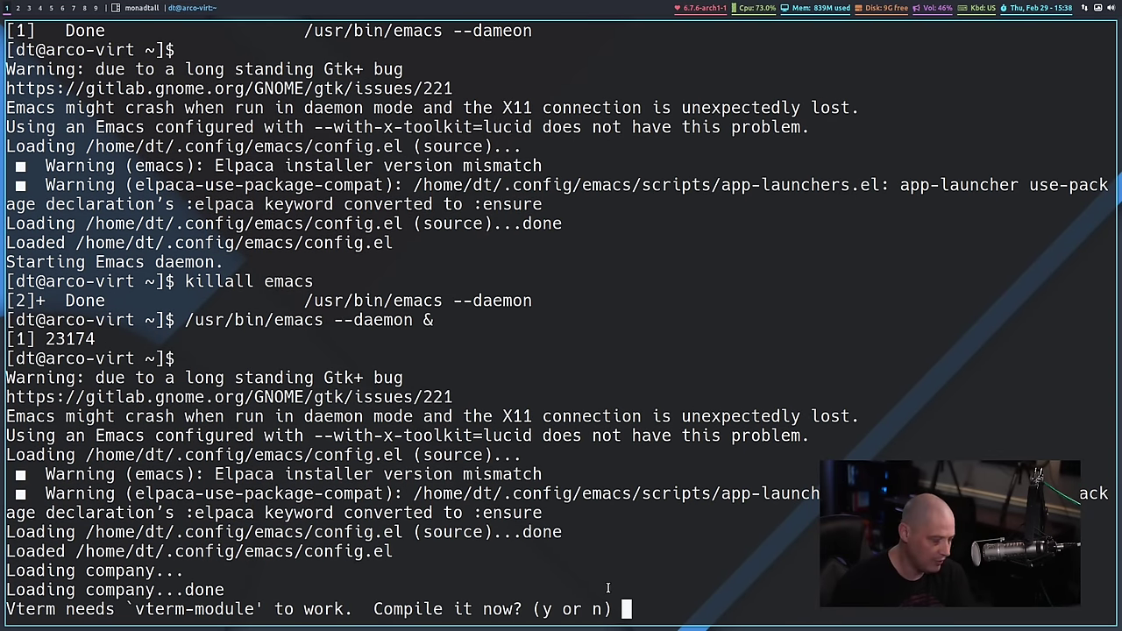
pyautogui.press('Return')
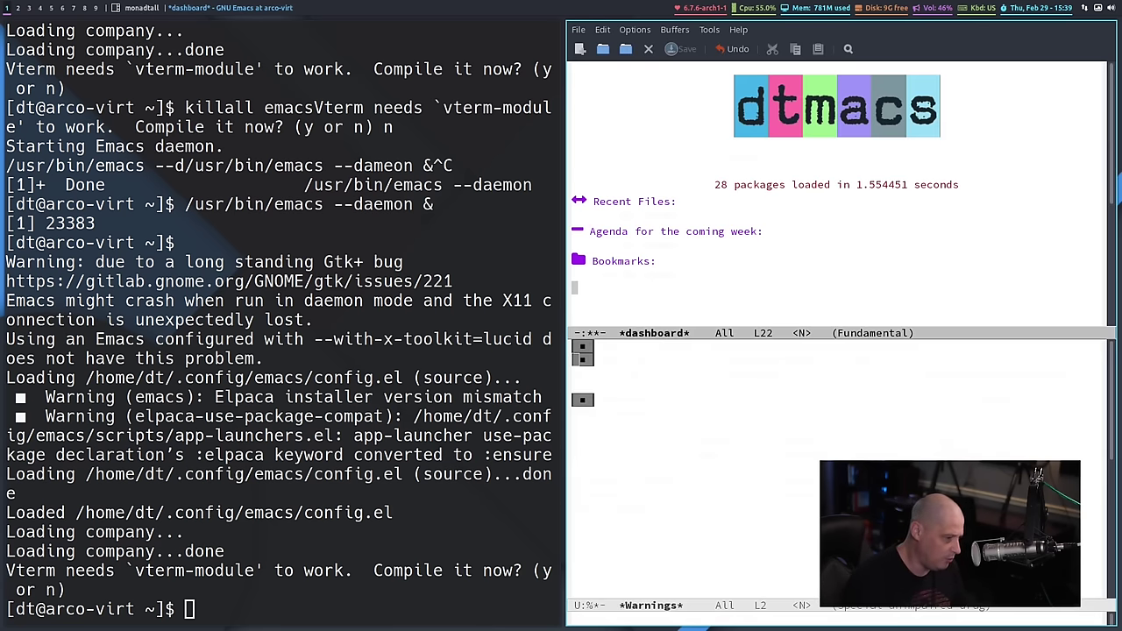
pyautogui.click(738, 419)
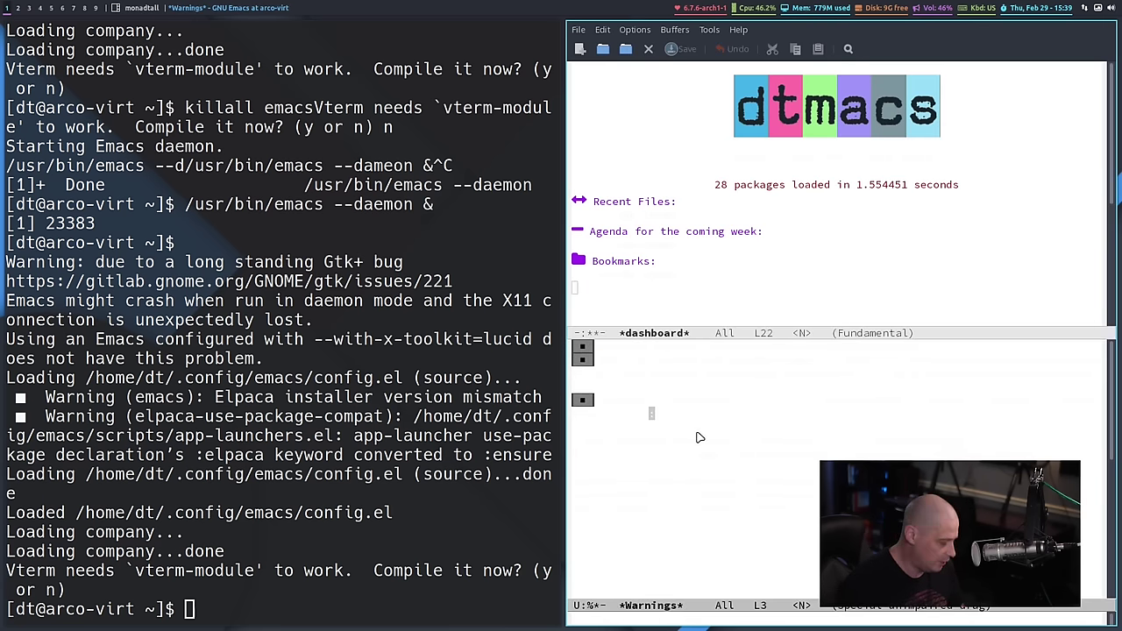
pyautogui.press('super+shift+c')
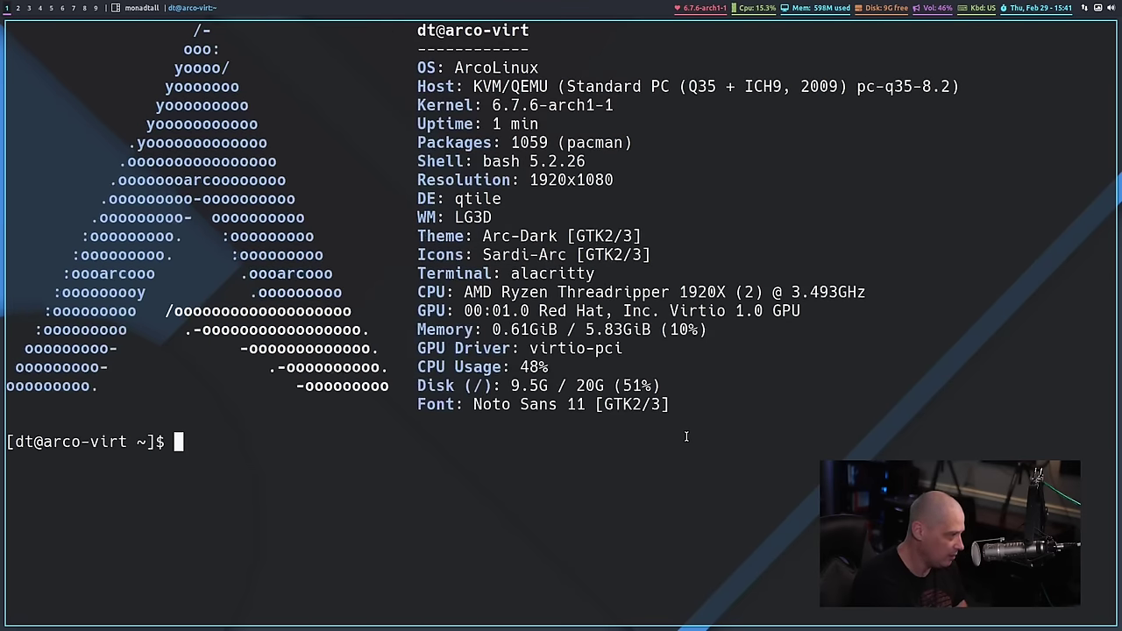
# Step: Change to the .config/qtile directory and list its contents
pyautogui.write('cd .c')
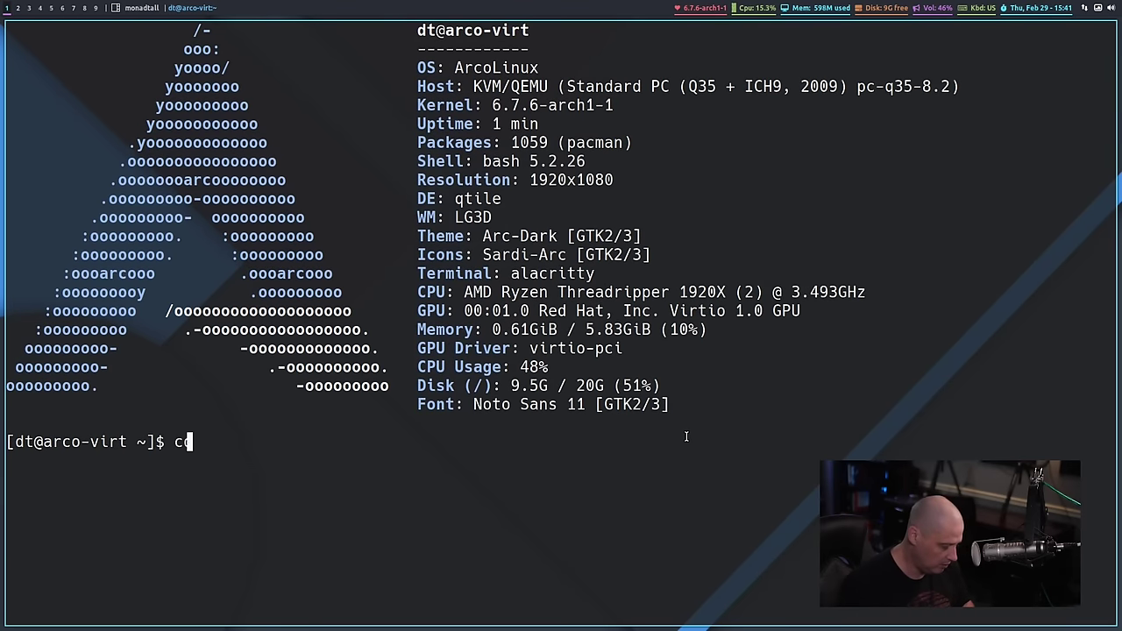
pyautogui.write('on')
pyautogui.press('Tab')
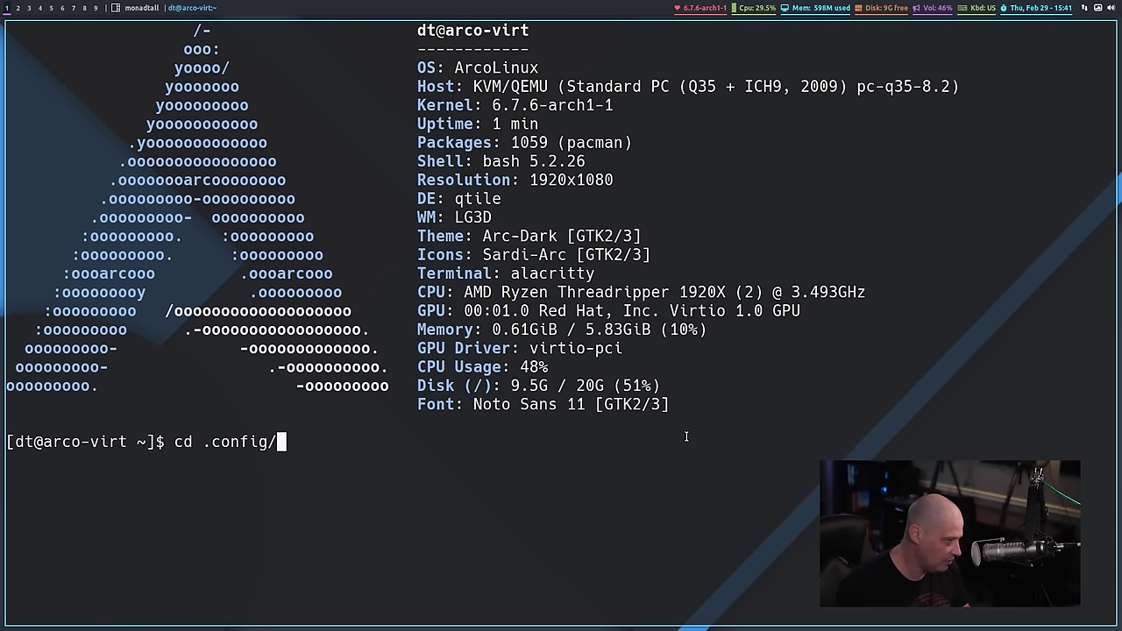
pyautogui.write('qtile')
pyautogui.press('Return')
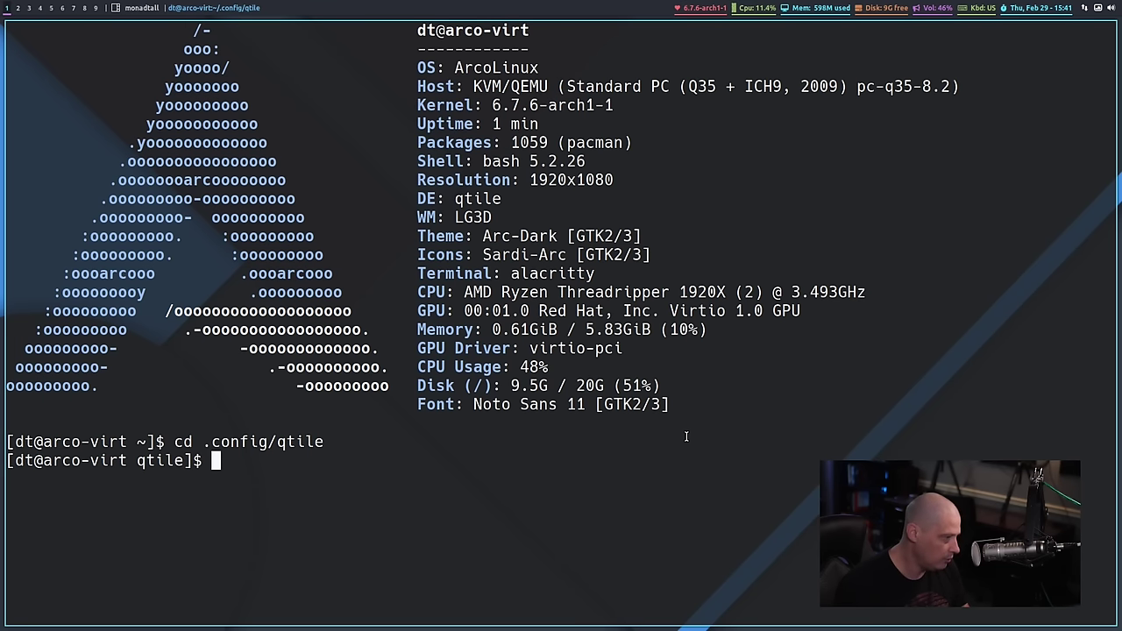
pyautogui.write('ls')
pyautogui.press('Return')
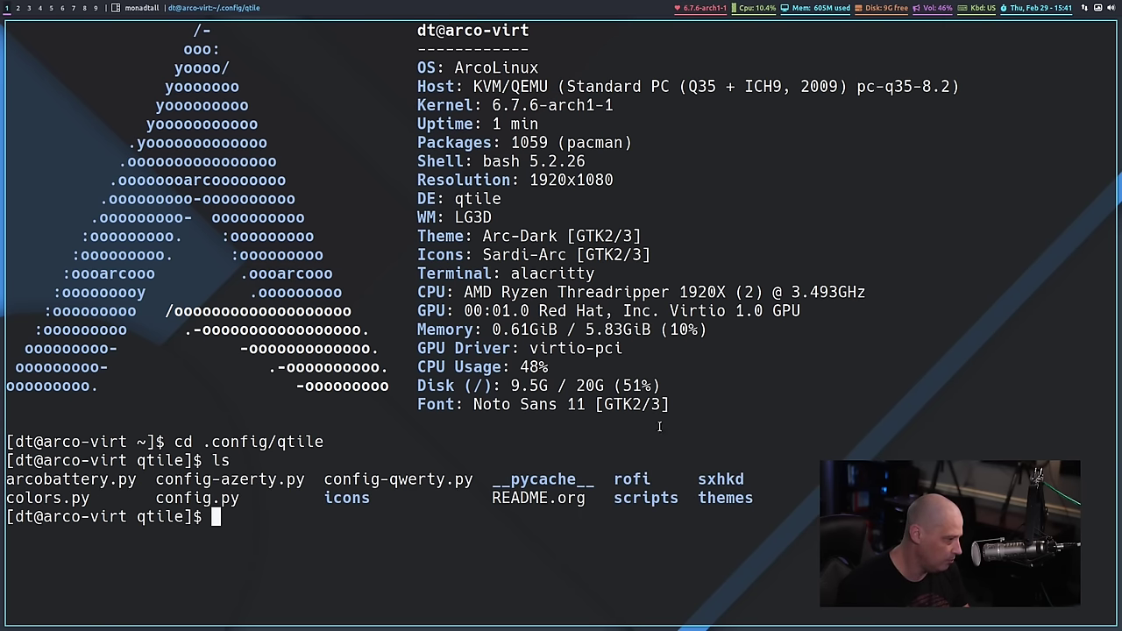
# Step: Open Qtile's config.py in Vim
pyautogui.write('vim co')
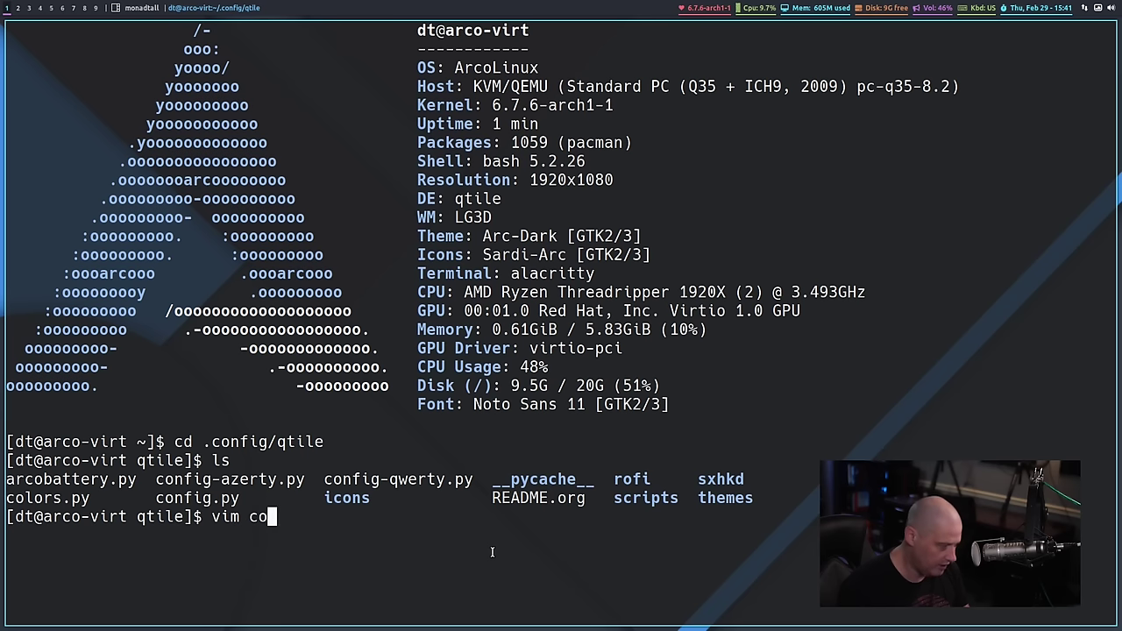
pyautogui.write('nfig.p')
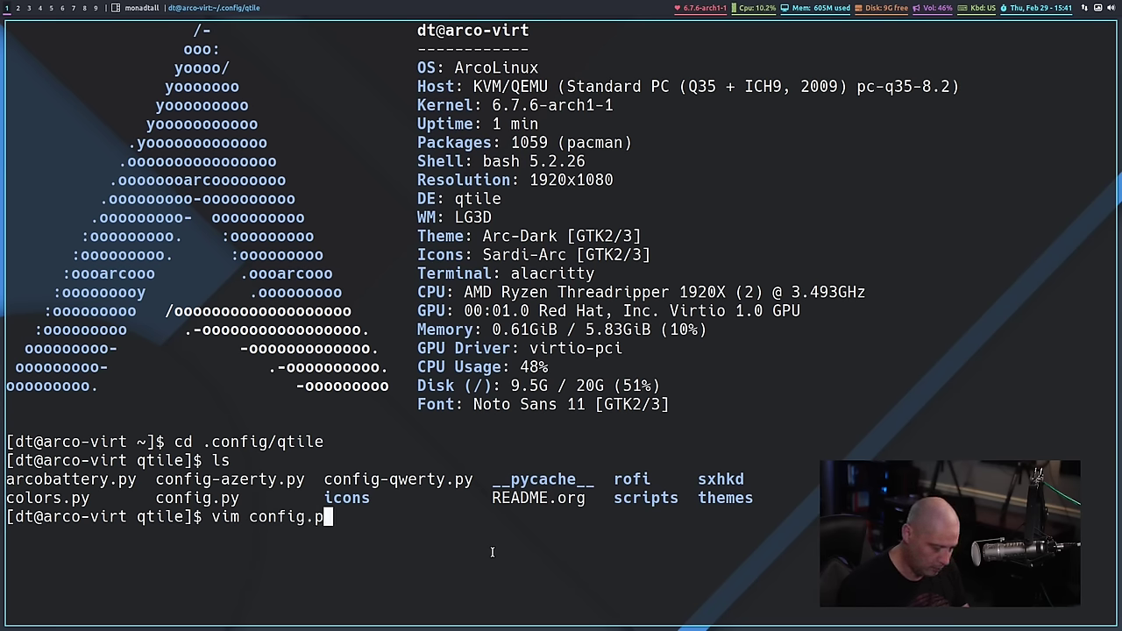
pyautogui.write('y')
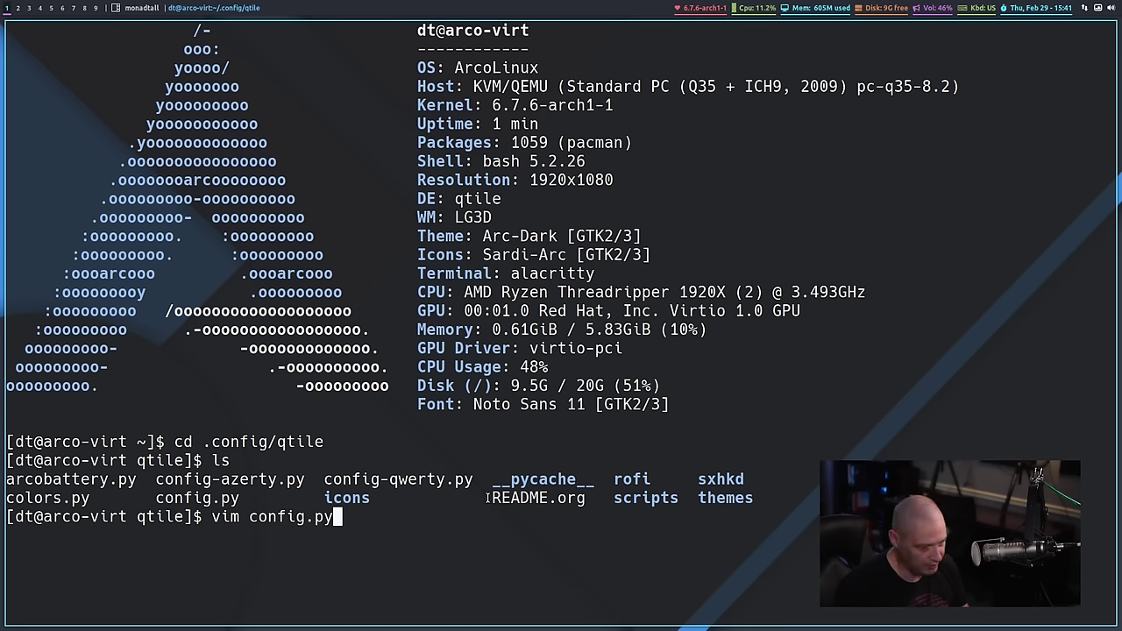
pyautogui.press('Return')
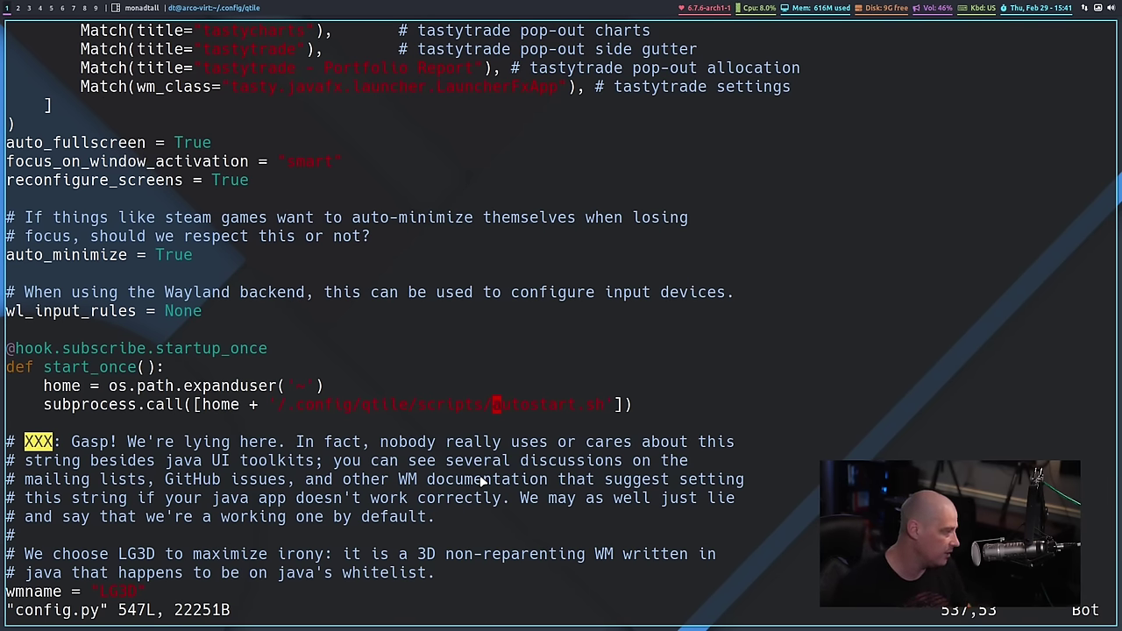
# Step: Review config.py from the start of the file through the imports, default applications, helper functions and window keybindings
pyautogui.press('g')
pyautogui.press('g')
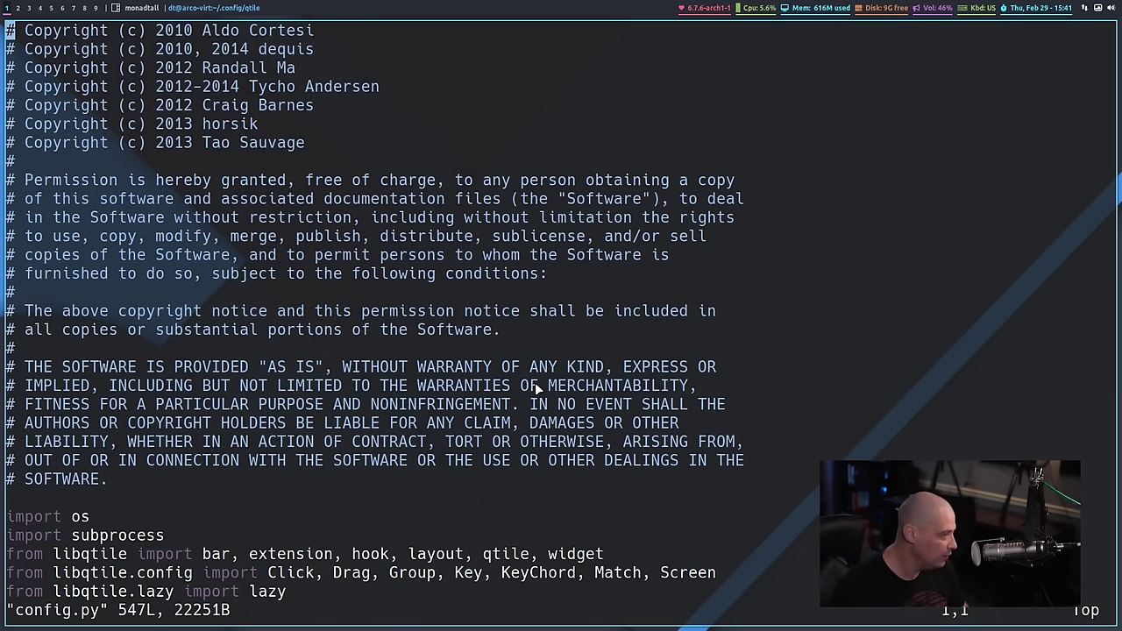
pyautogui.scroll(-5, 531, 395)
pyautogui.scroll(-2, 539, 389)
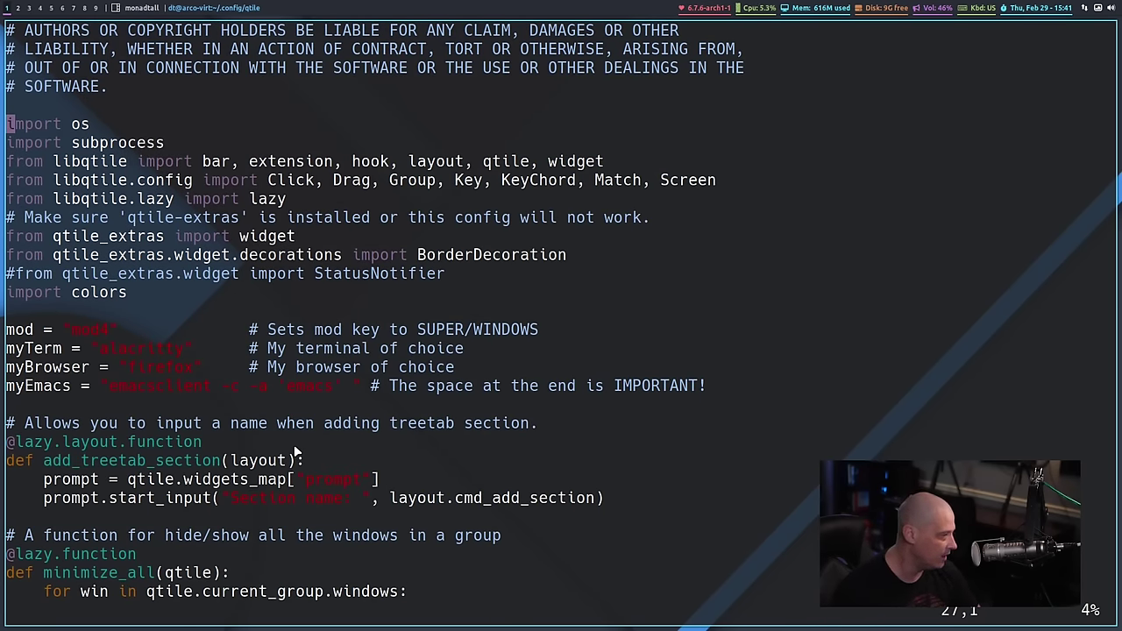
pyautogui.scroll(-4, 350, 438)
pyautogui.scroll(-14, 249, 386)
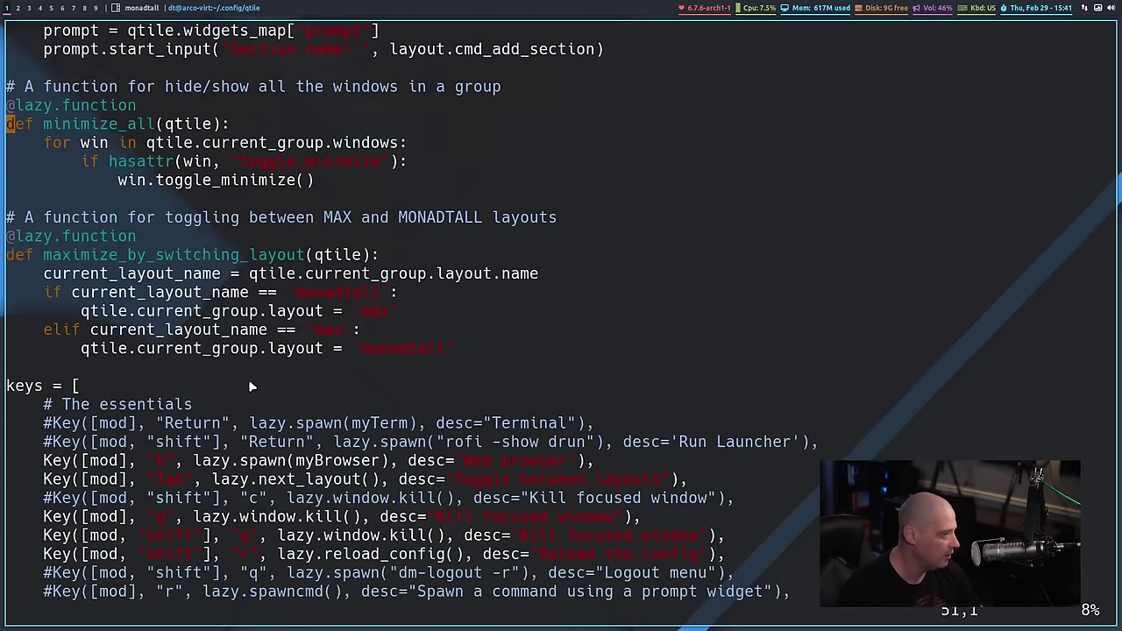
pyautogui.scroll(-4, 250, 386)
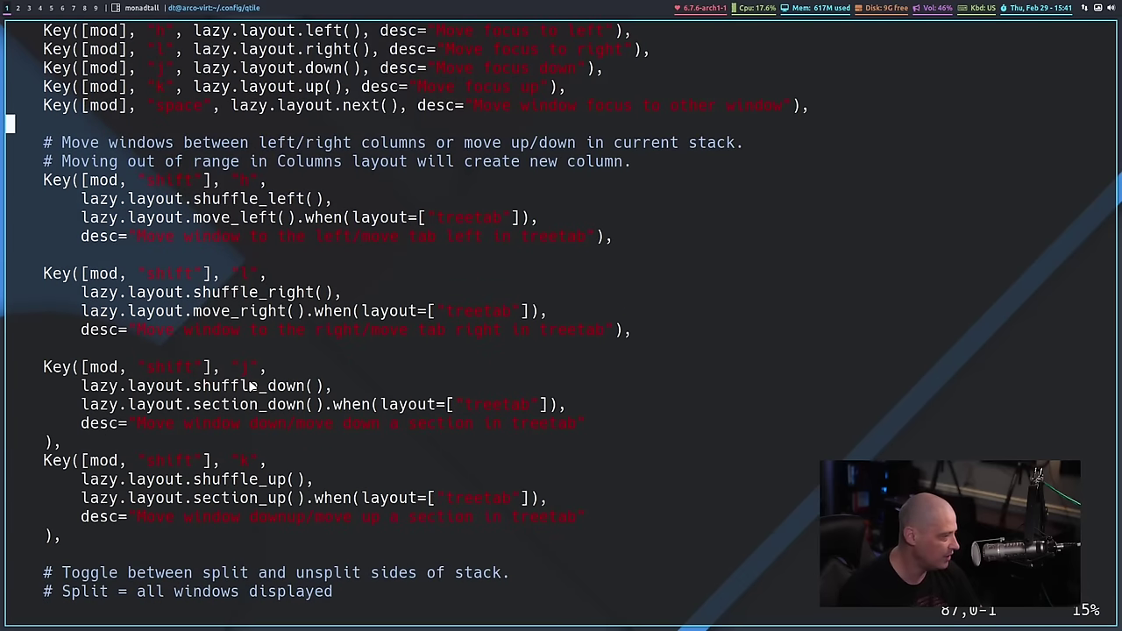
pyautogui.scroll(-5, 250, 385)
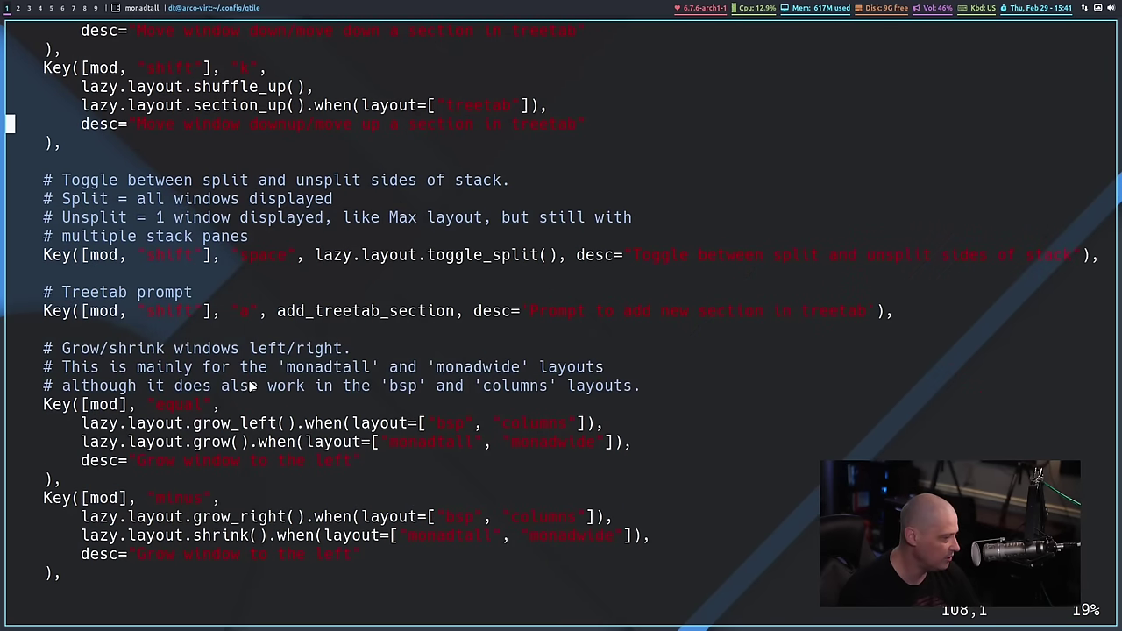
pyautogui.scroll(-9, 250, 386)
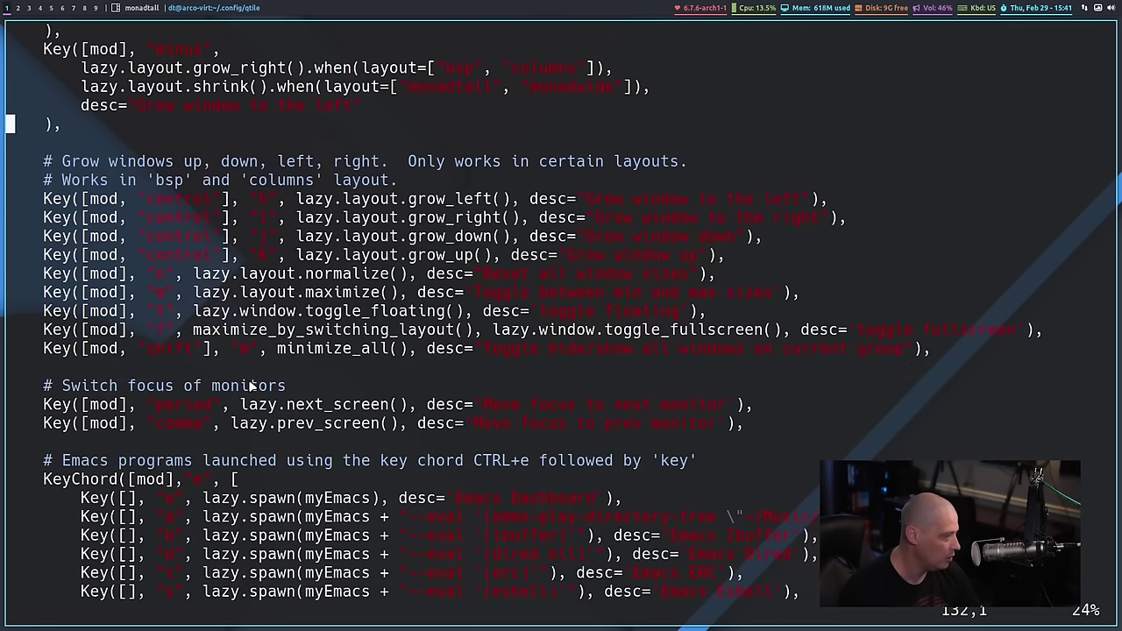
pyautogui.scroll(-1, 250, 385)
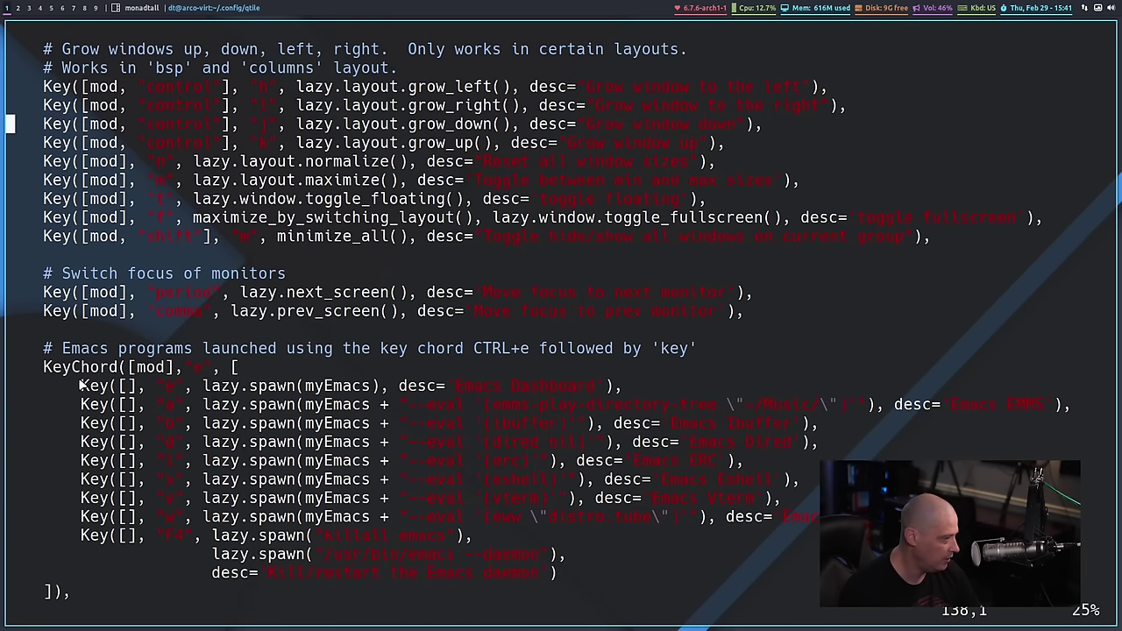
# Step: Examine the Emacs key chord bindings in config.py, including the entry that kills and restarts the Emacs daemon
pyautogui.moveTo(463, 391); pyautogui.dragTo(599, 387)
pyautogui.click(403, 405)
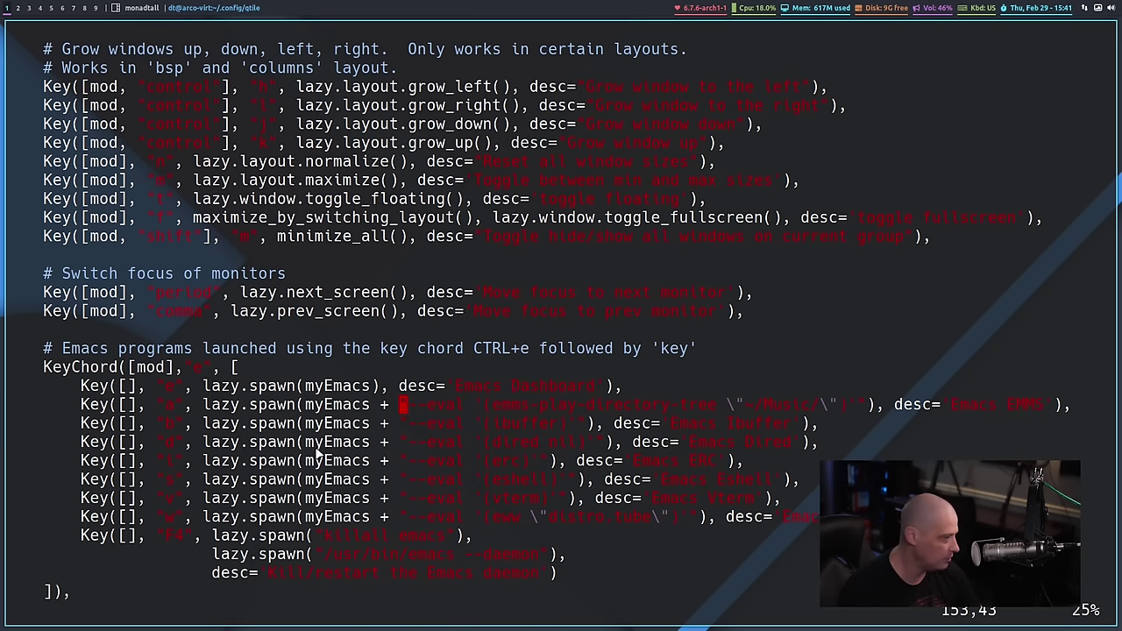
pyautogui.scroll(-2, 328, 483)
pyautogui.moveTo(167, 273); pyautogui.dragTo(586, 472)
pyautogui.click(697, 444)
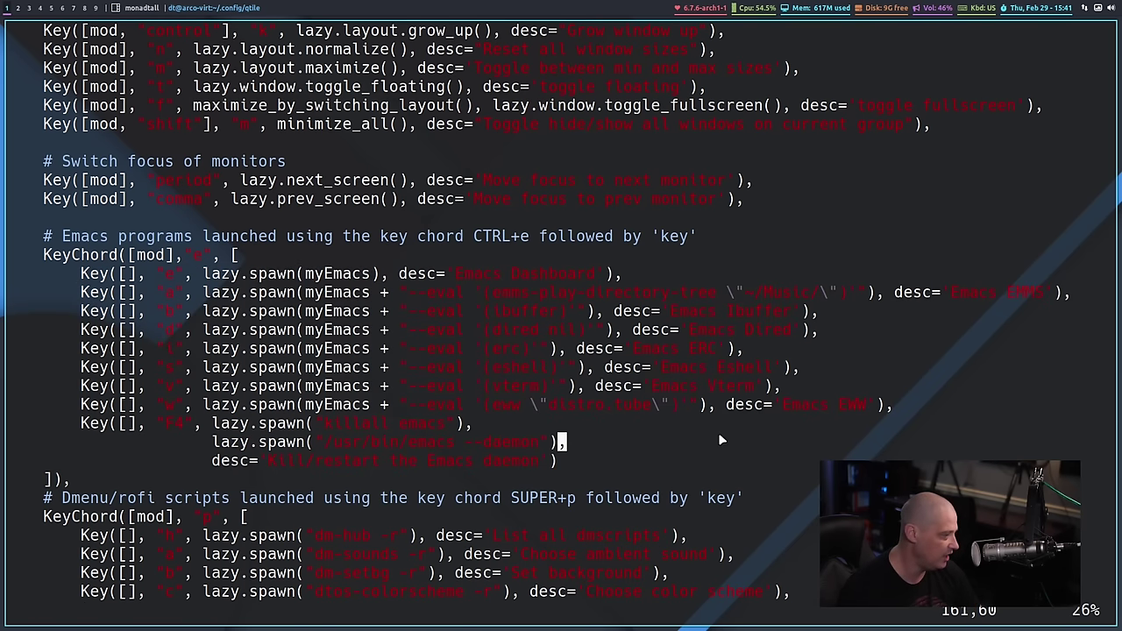
# Step: Highlight the Dmenu/rofi scripts key chord block in config.py for review, and clear the selection
pyautogui.scroll(-6, 716, 430)
pyautogui.moveTo(58, 180); pyautogui.dragTo(737, 466)
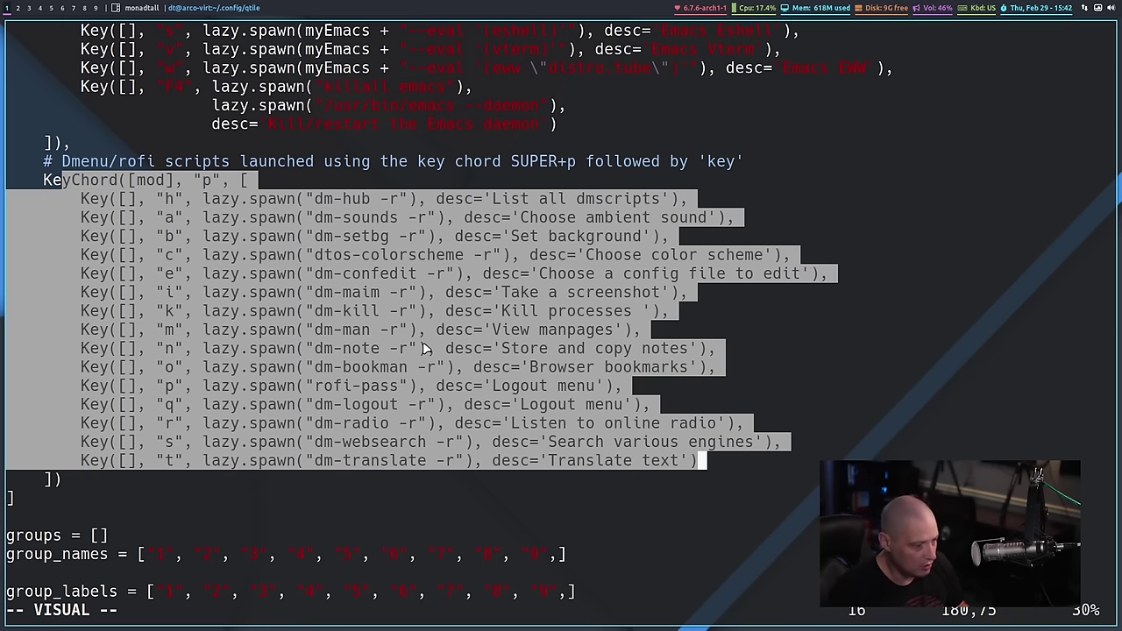
pyautogui.press('Escape')
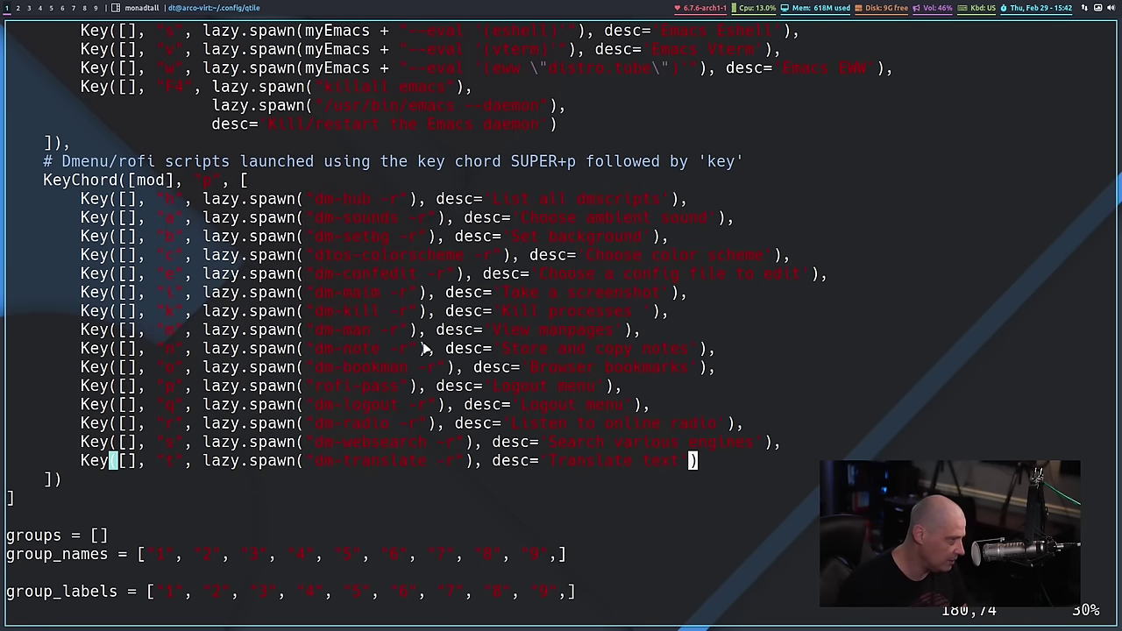
pyautogui.press('super+Return')
pyautogui.write('sudo pacman -S dms')
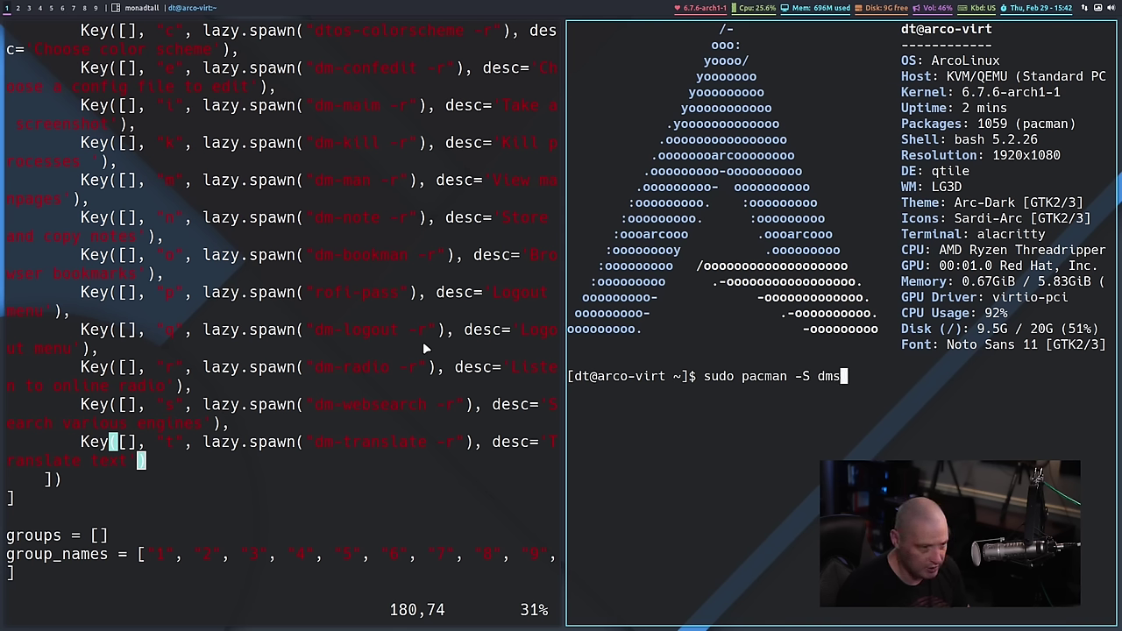
pyautogui.press('BackSpace')
pyautogui.press('BackSpace')
pyautogui.press('BackSpace')
pyautogui.press('BackSpace')
pyautogui.press('BackSpace')
pyautogui.press('BackSpace')
pyautogui.press('BackSpace')
pyautogui.press('BackSpace')
pyautogui.press('BackSpace')
pyautogui.press('BackSpace')
pyautogui.press('BackSpace')
pyautogui.press('BackSpace')
pyautogui.press('BackSpace')
pyautogui.press('BackSpace')
pyautogui.press('BackSpace')
pyautogui.press('BackSpace')
pyautogui.press('BackSpace')
pyautogui.press('BackSpace')
# Step: Try installing dmscripts-git with paru, declining the installation at the prompt and closing the terminal
pyautogui.write('paru -S ')
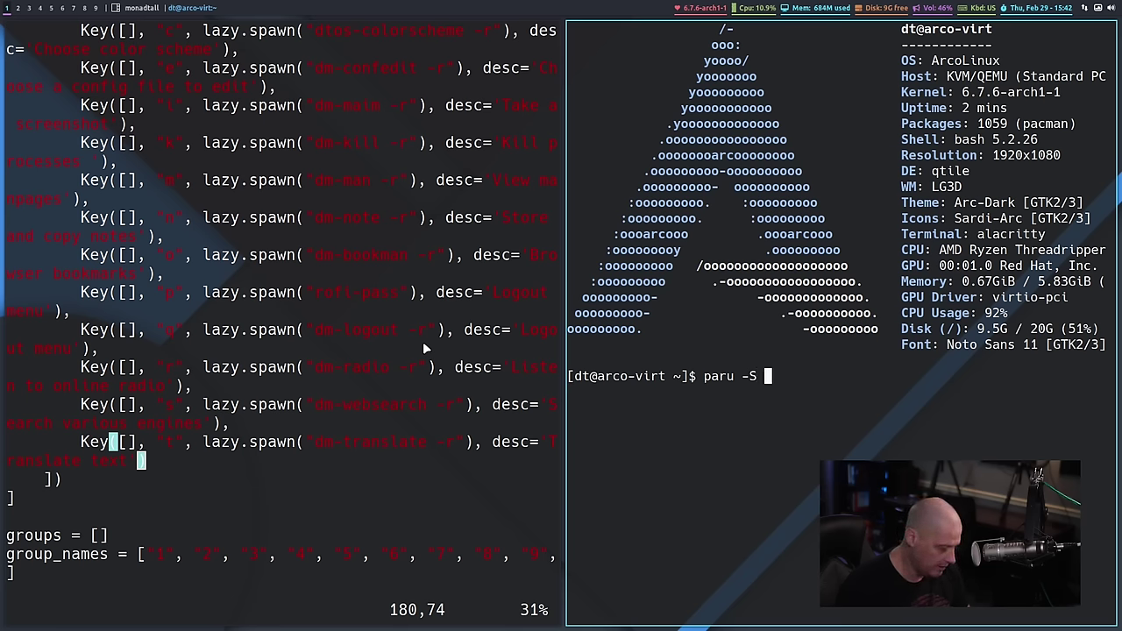
pyautogui.write('dmscr')
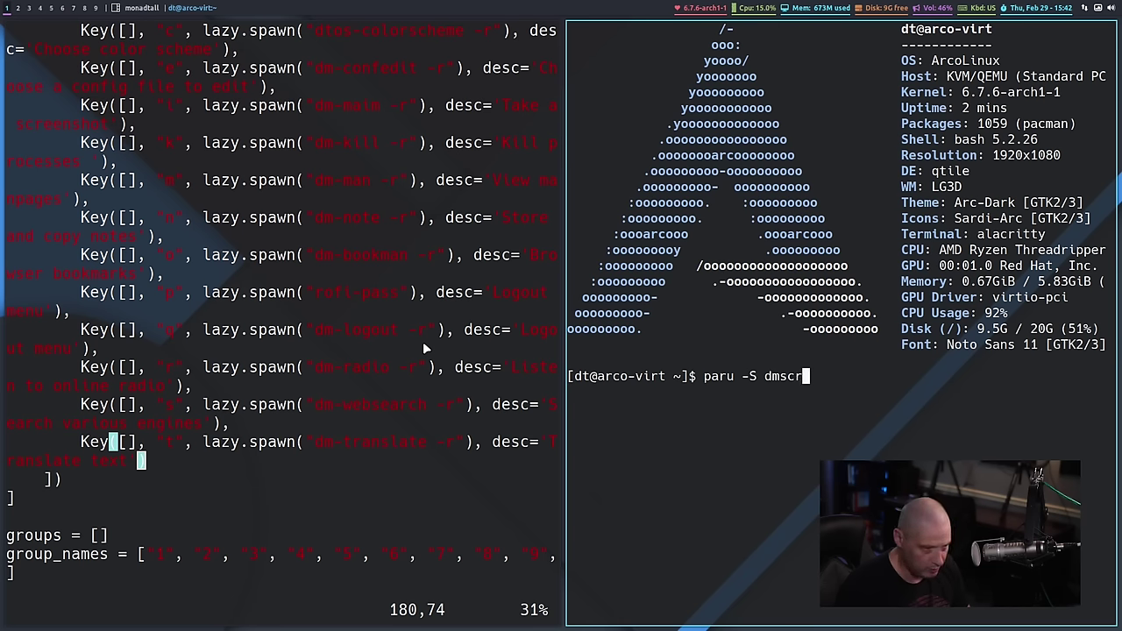
pyautogui.write('ipts-git')
pyautogui.press('Return')
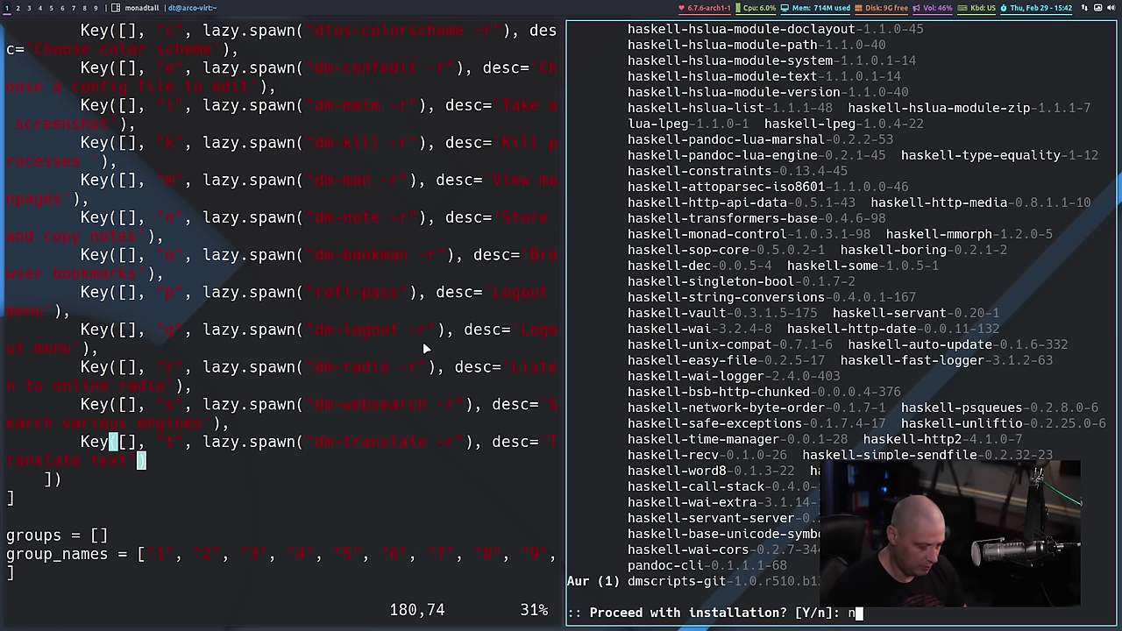
pyautogui.press('Return')
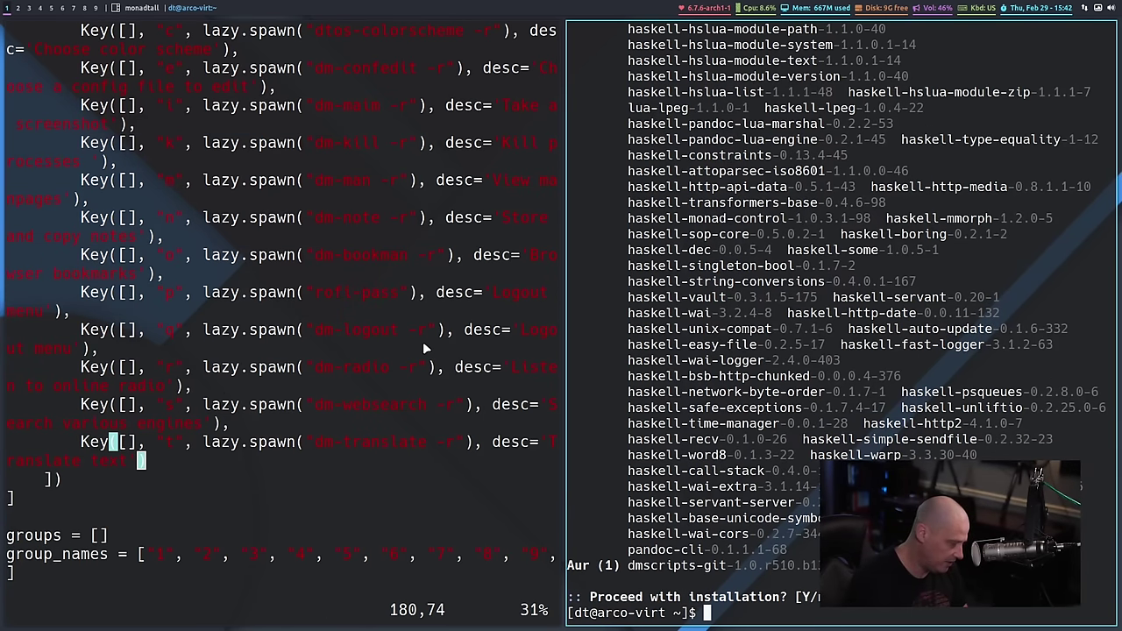
pyautogui.press('super+shift+c')
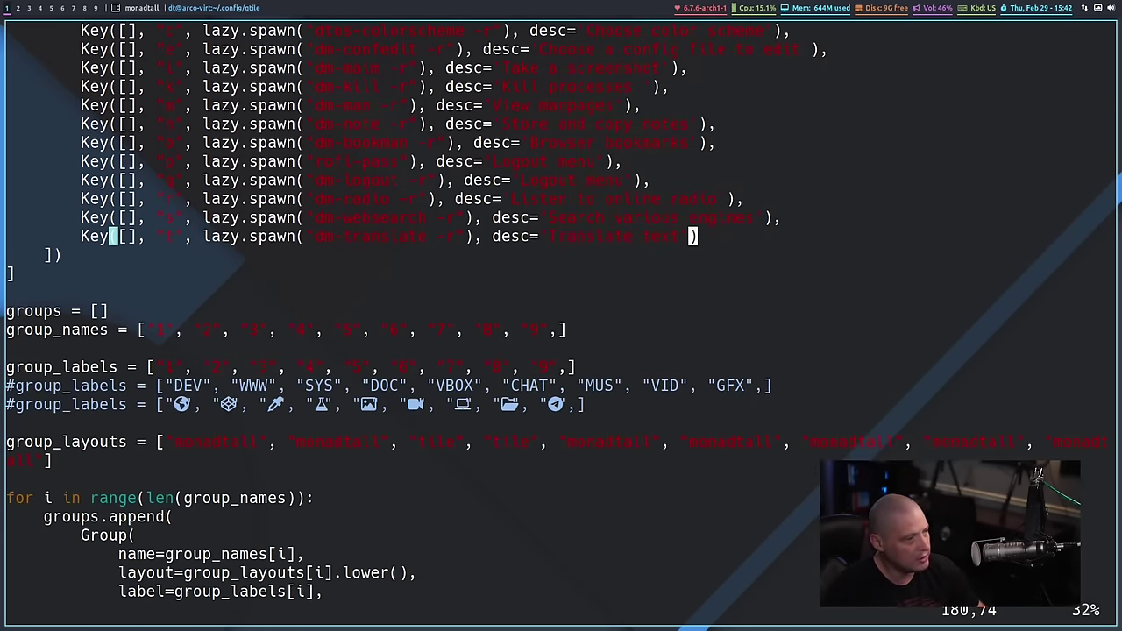
# Step: Mark the extent of the Dmenu/rofi scripts key chord block in config.py, down to the closing bracket of the keys list
pyautogui.scroll(2, 125, 366)
pyautogui.moveTo(124, 366); pyautogui.dragTo(211, 348)
pyautogui.moveTo(125, 237); pyautogui.dragTo(29, 49)
pyautogui.click(207, 254)
pyautogui.scroll(-3, 328, 389)
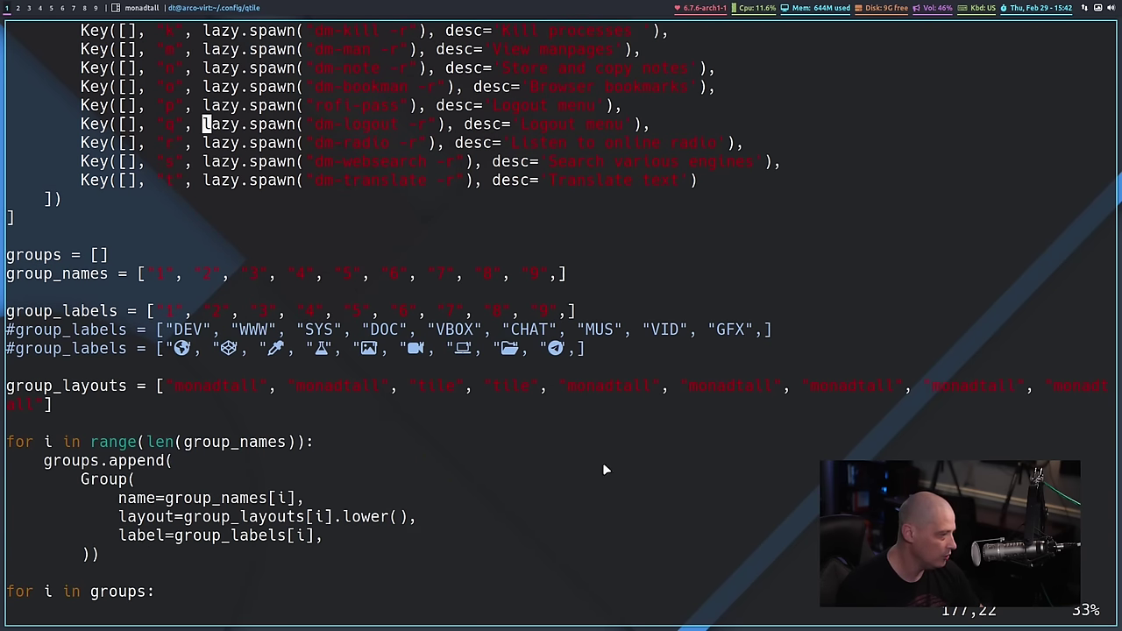
pyautogui.scroll(4, 385, 357)
pyautogui.moveTo(197, 429); pyautogui.dragTo(31, 88)
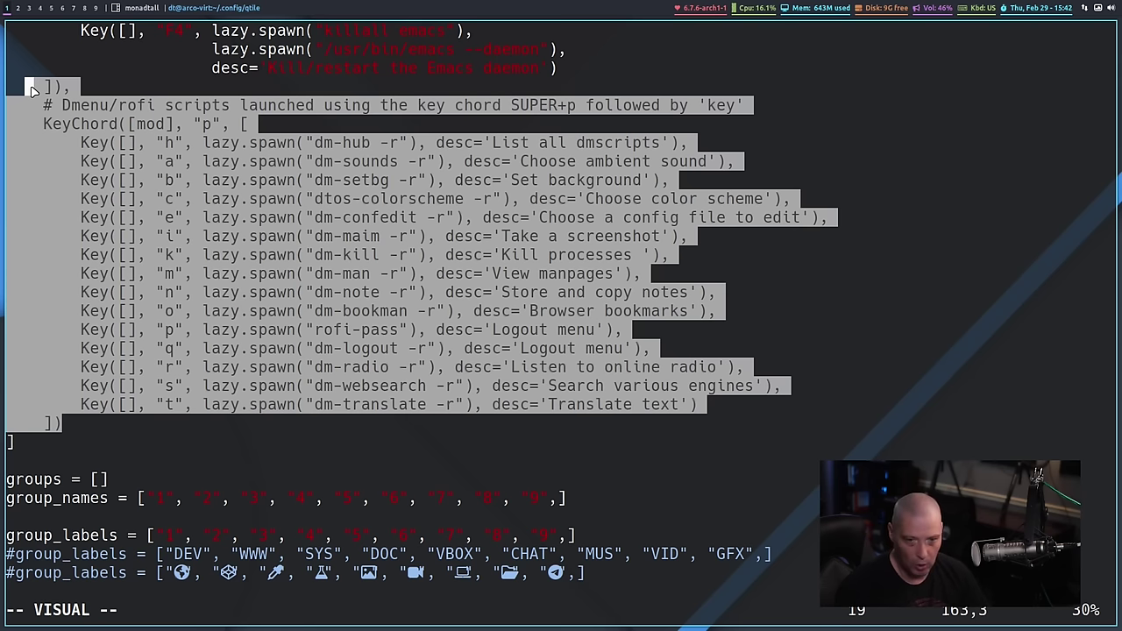
pyautogui.click(126, 217)
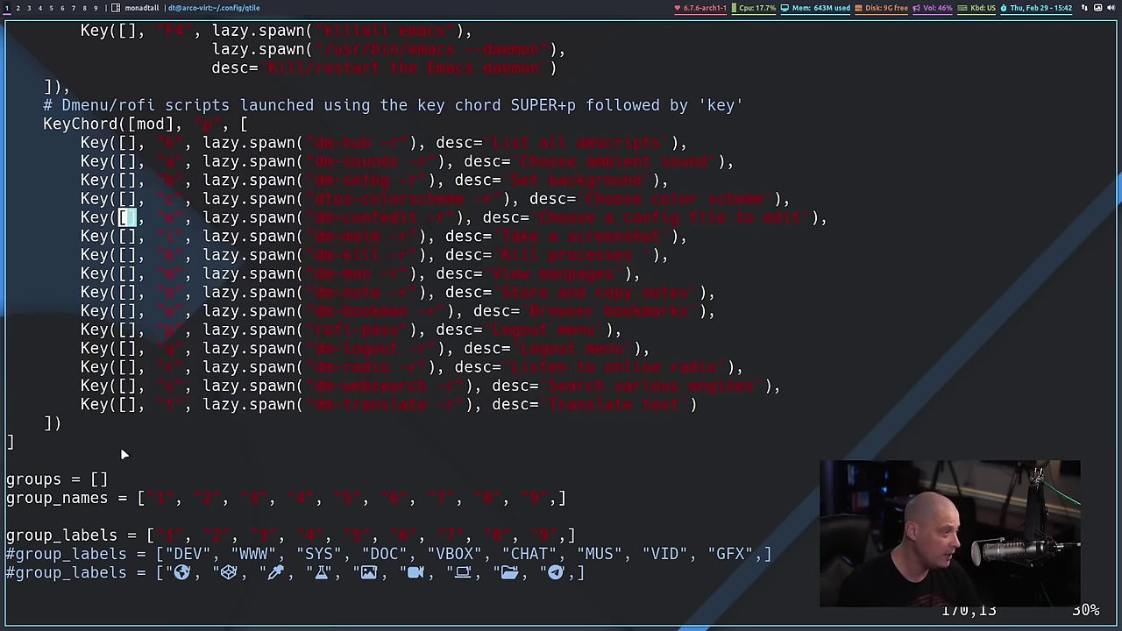
pyautogui.moveTo(9, 442); pyautogui.dragTo(46, 274)
pyautogui.moveTo(62, 178); pyautogui.dragTo(29, 86)
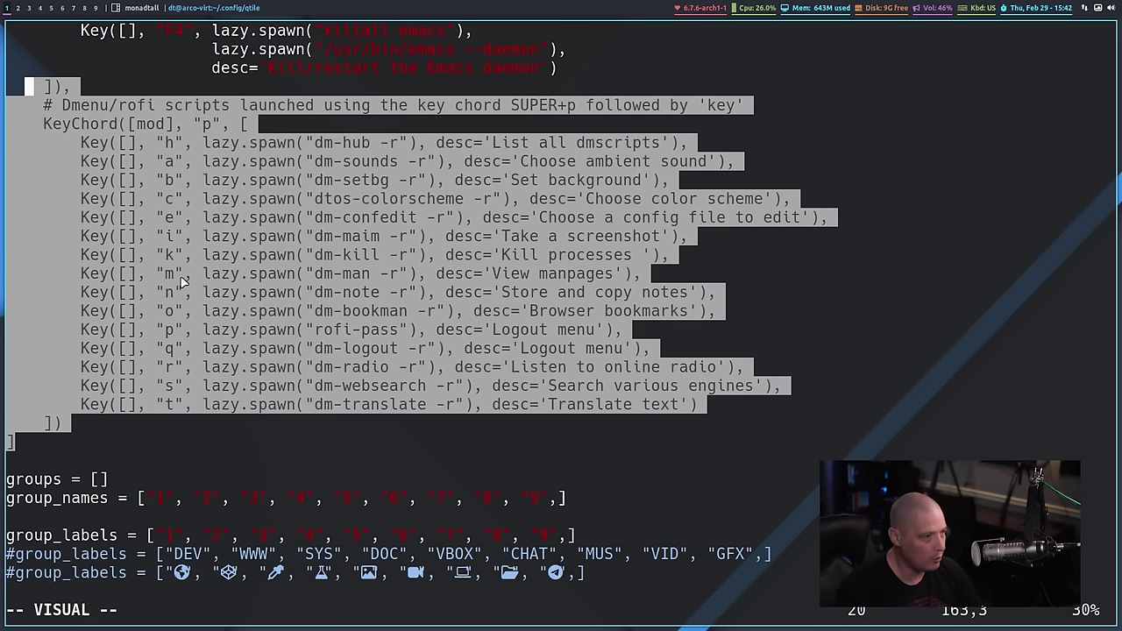
# Step: Examine the -r options of the dm-script spawn commands and the rofi-pass entry in the Dmenu/rofi key chord
pyautogui.click(389, 143)
pyautogui.moveTo(390, 143); pyautogui.dragTo(417, 181)
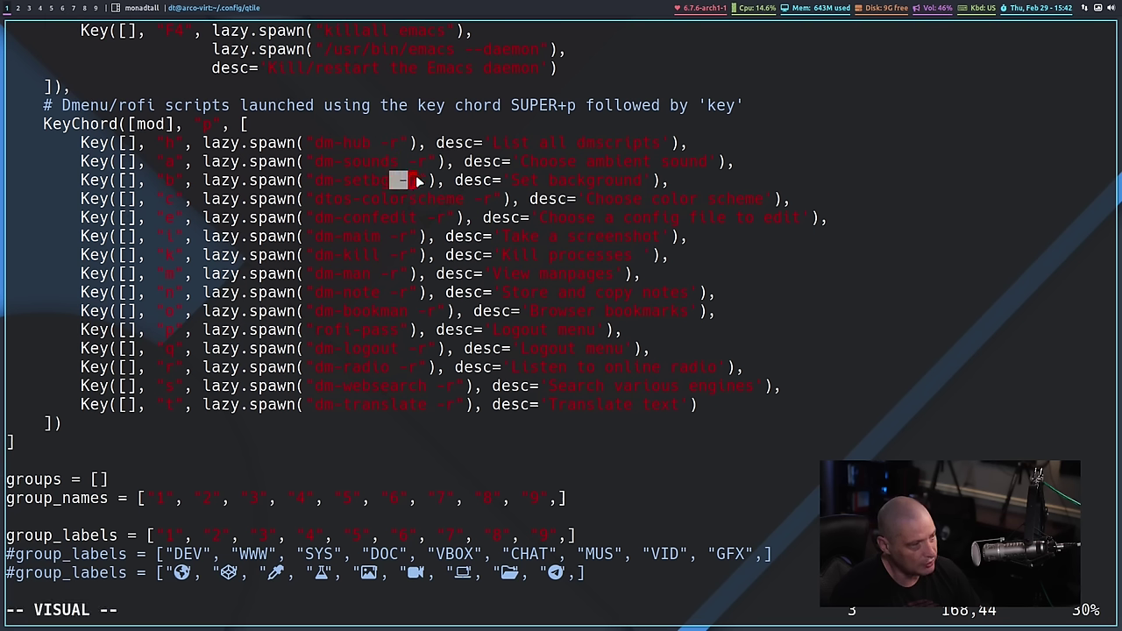
pyautogui.click(396, 240)
pyautogui.click(478, 200)
pyautogui.moveTo(487, 202); pyautogui.dragTo(412, 310)
pyautogui.click(421, 330)
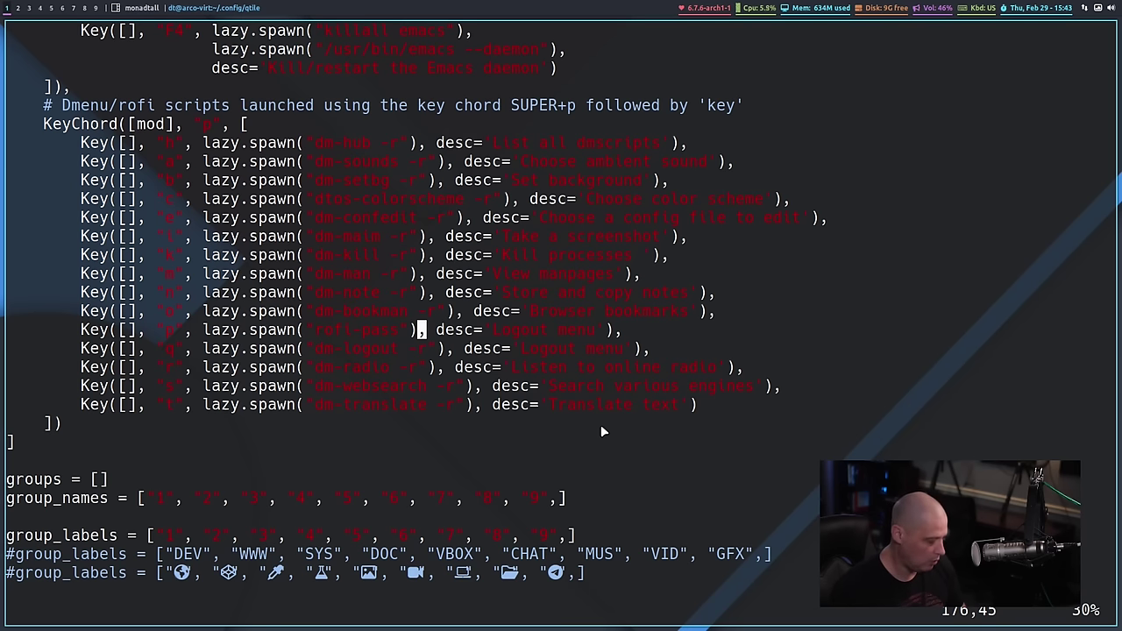
# Step: Open a new terminal beside config.py's color scheme setting, and list the contents of .config/qtile there
pyautogui.scroll(-9, 603, 425)
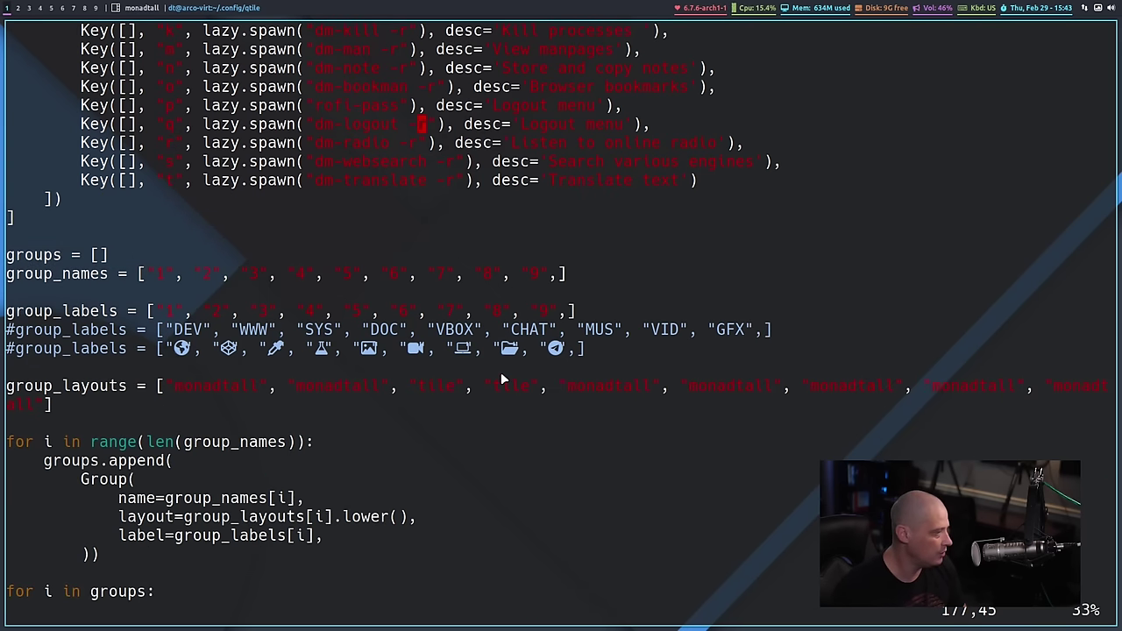
pyautogui.scroll(-5, 498, 372)
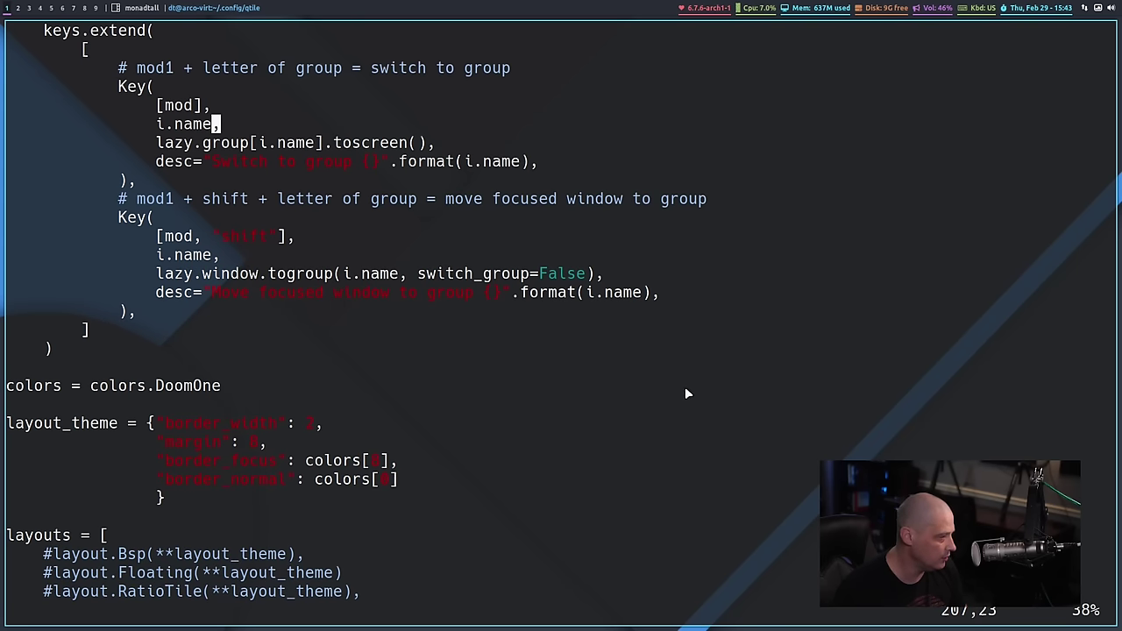
pyautogui.press('super+Return')
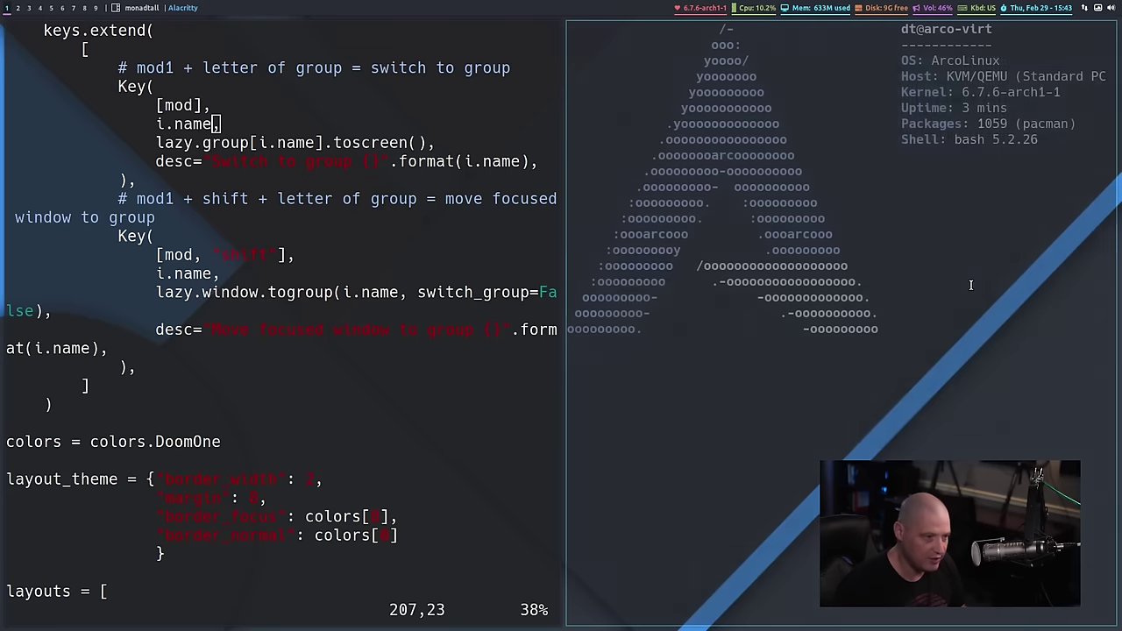
pyautogui.write('cd .config/')
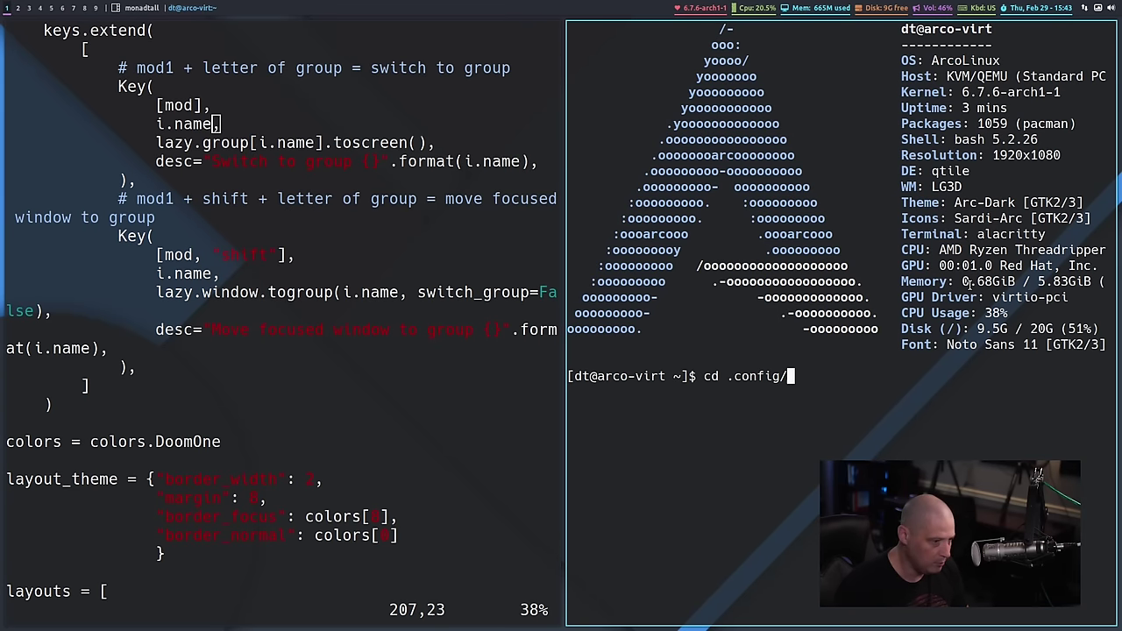
pyautogui.write('qtile/')
pyautogui.press('Return')
pyautogui.write('ls')
pyautogui.press('Return')
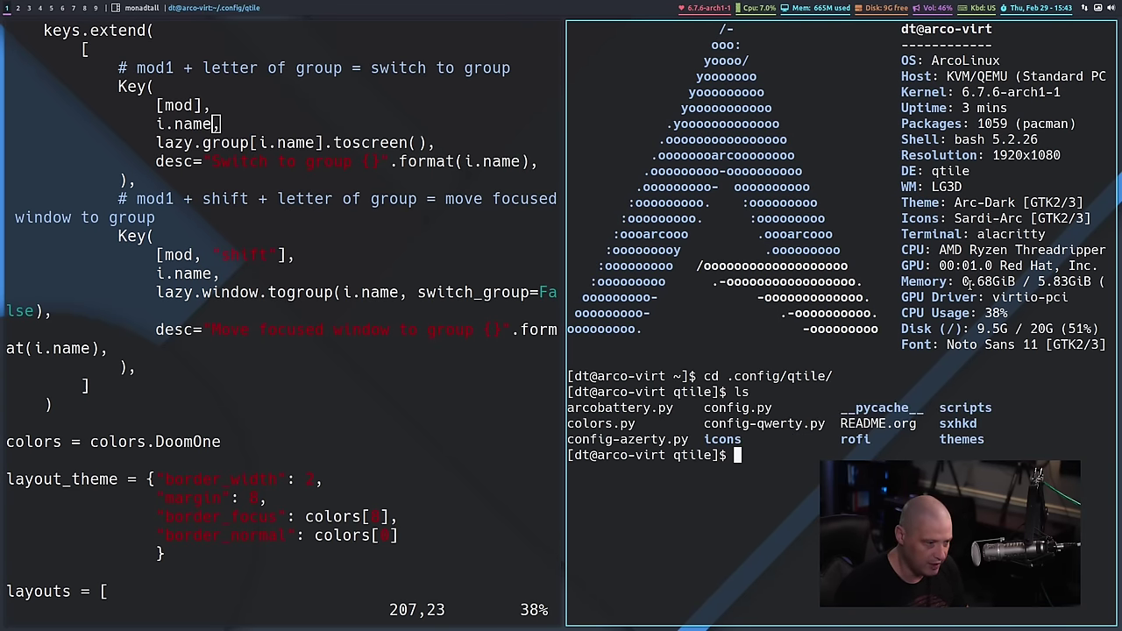
# Step: Open colors.py in Vim in the new terminal
pyautogui.write('vi')
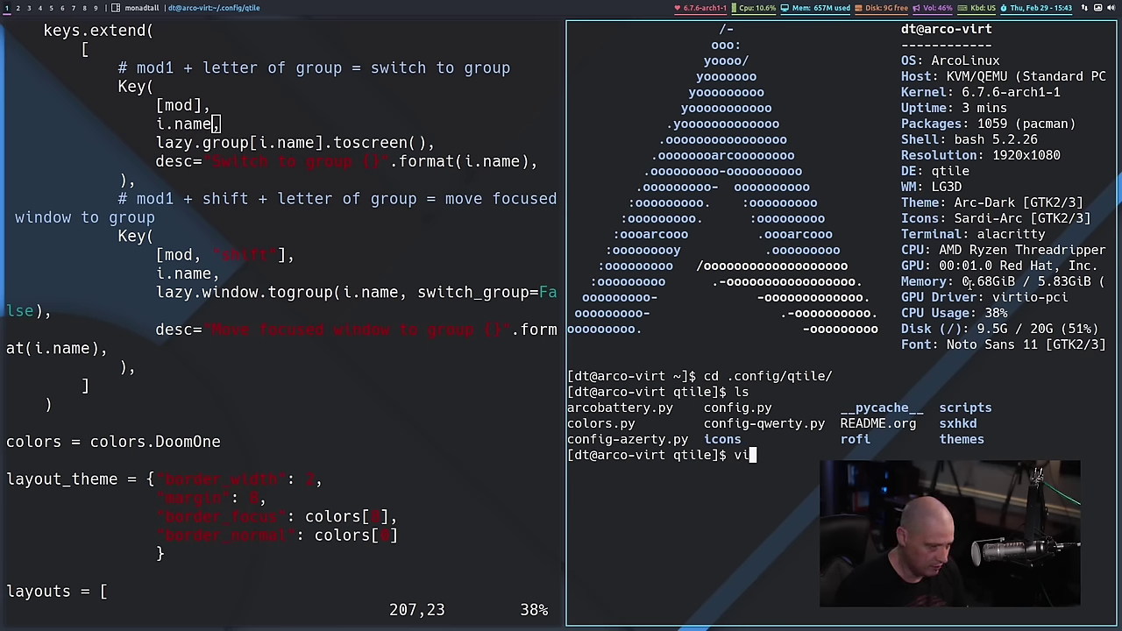
pyautogui.write('m colors.py')
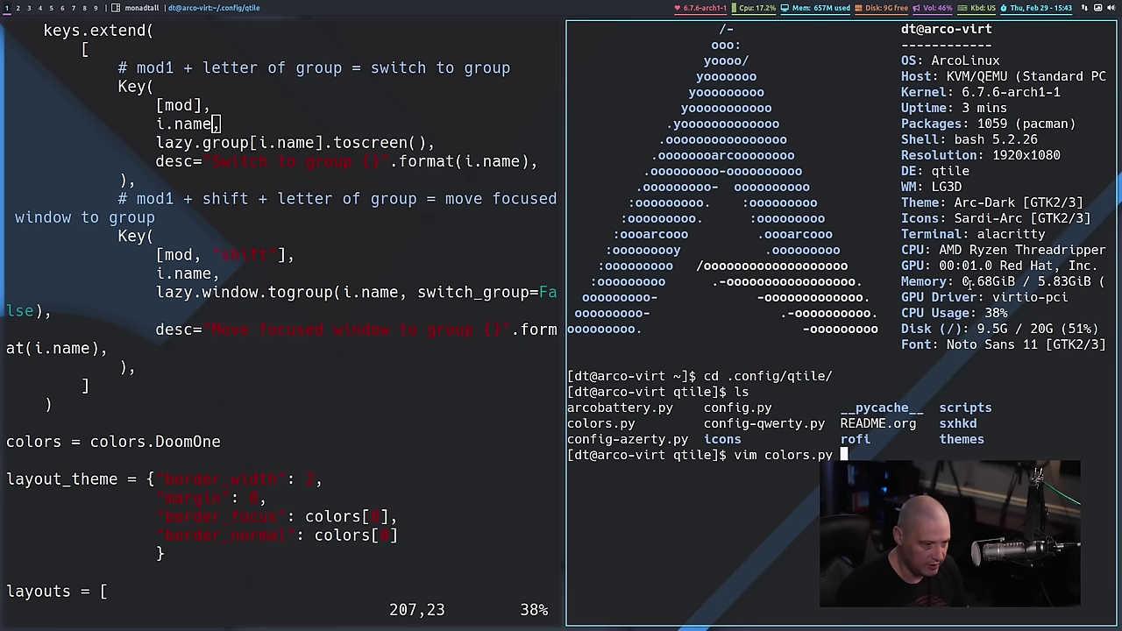
pyautogui.press('Return')
pyautogui.press('Return')
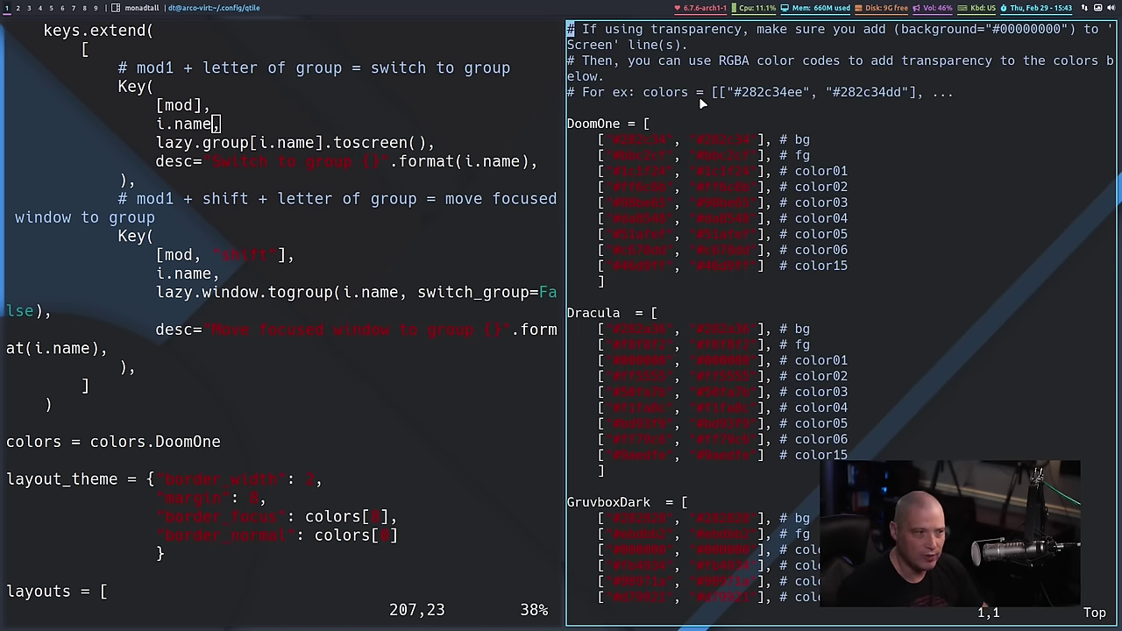
# Step: Examine the DoomOne block and the other color schemes defined throughout colors.py
pyautogui.moveTo(602, 281); pyautogui.dragTo(592, 129)
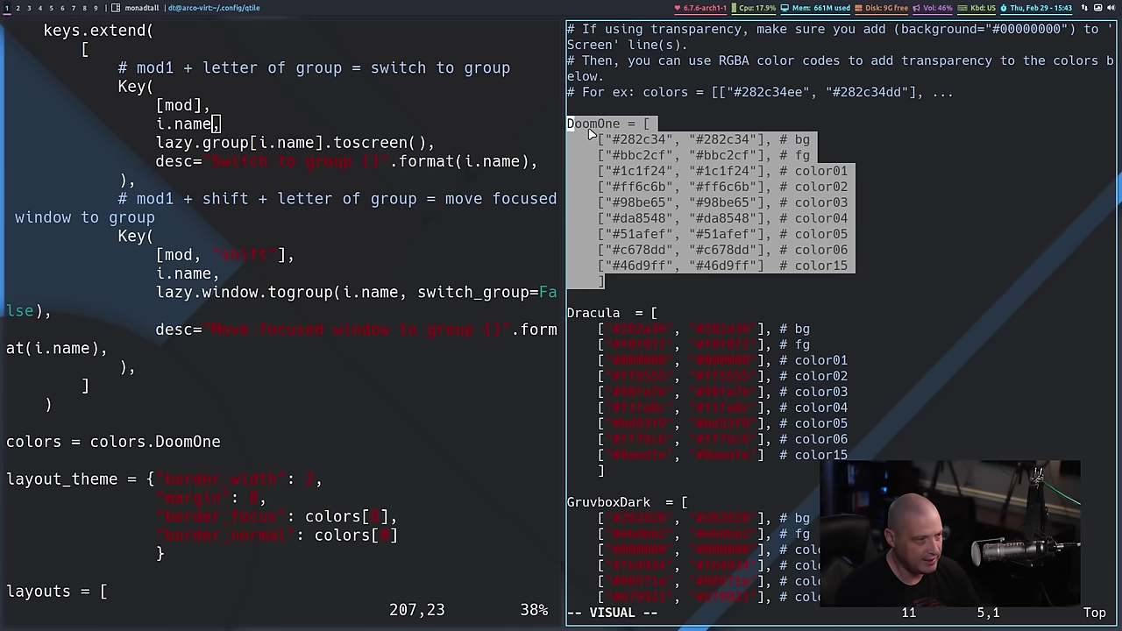
pyautogui.press('y')
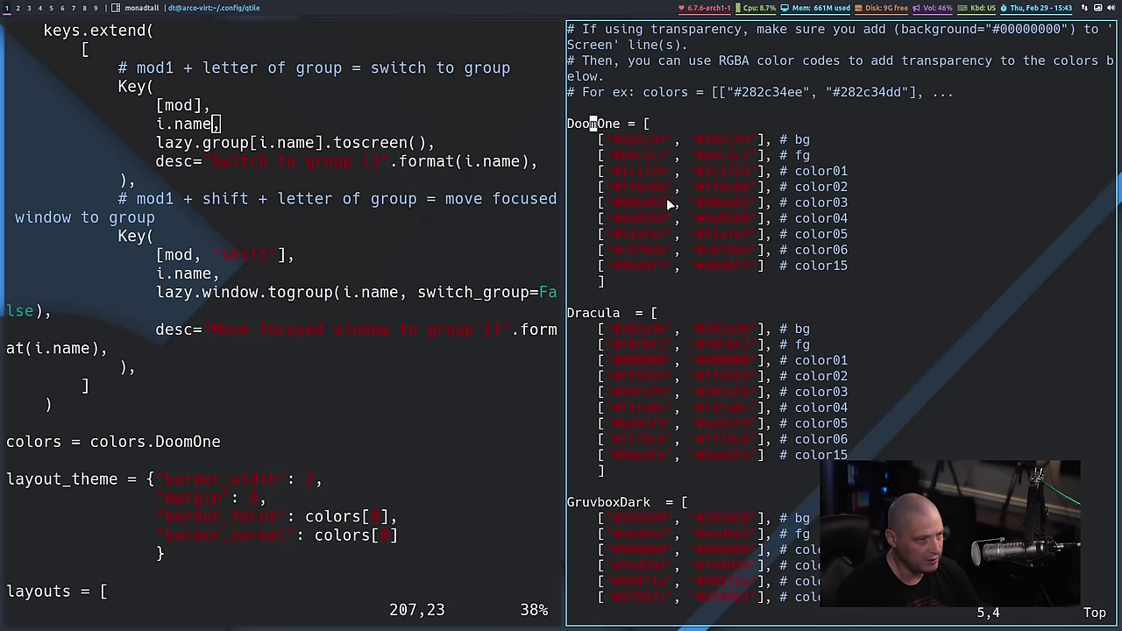
pyautogui.scroll(-2, 728, 251)
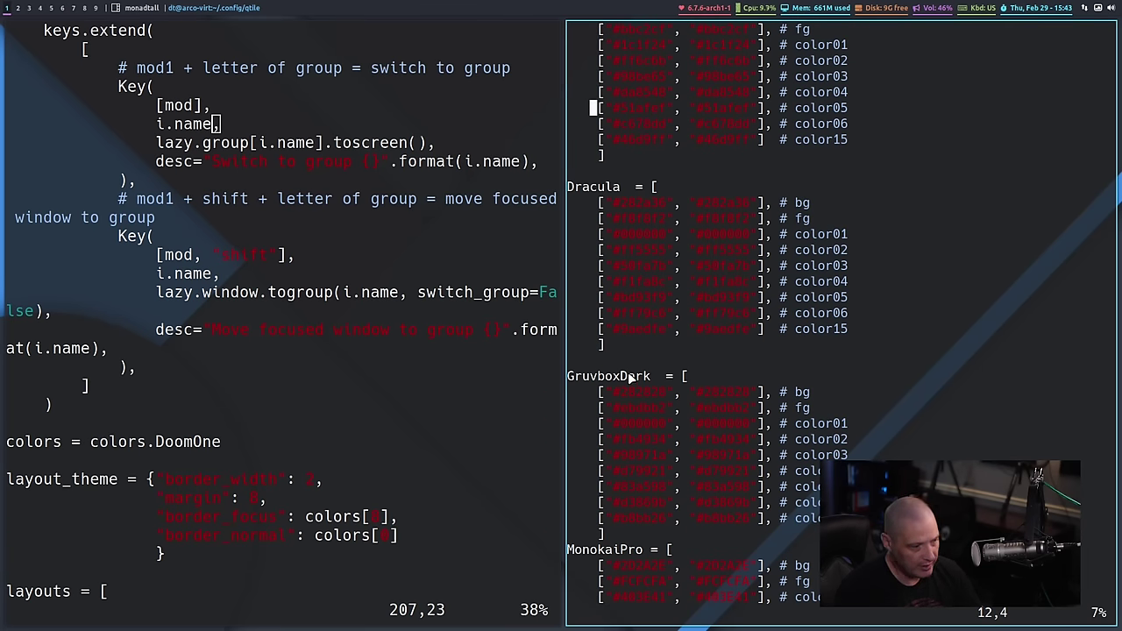
pyautogui.scroll(-11, 655, 550)
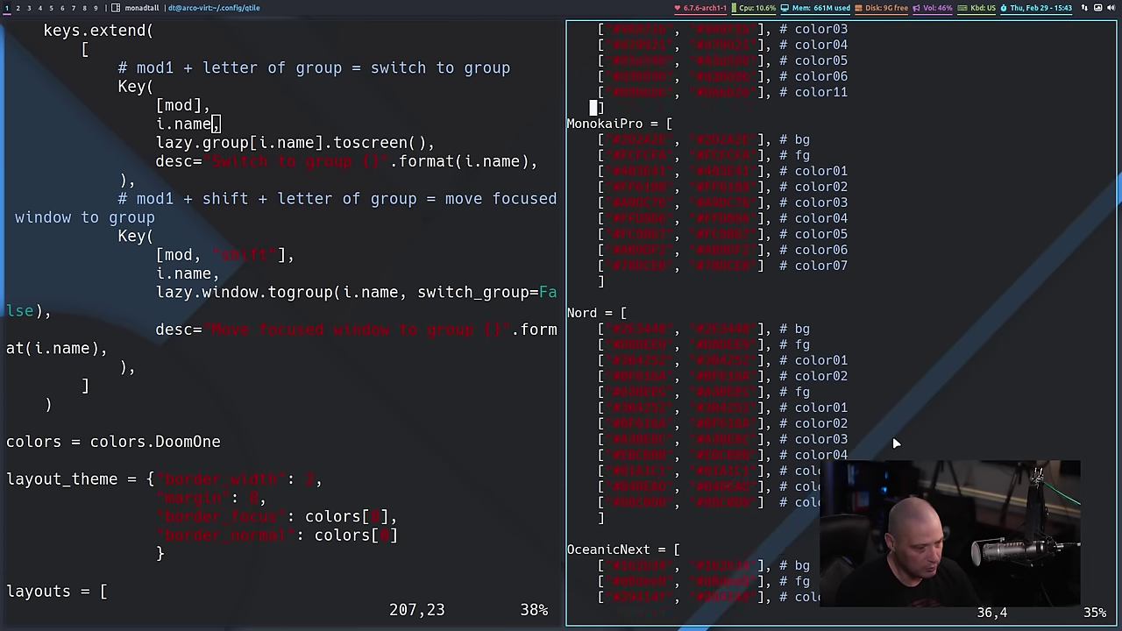
pyautogui.scroll(-15, 597, 353)
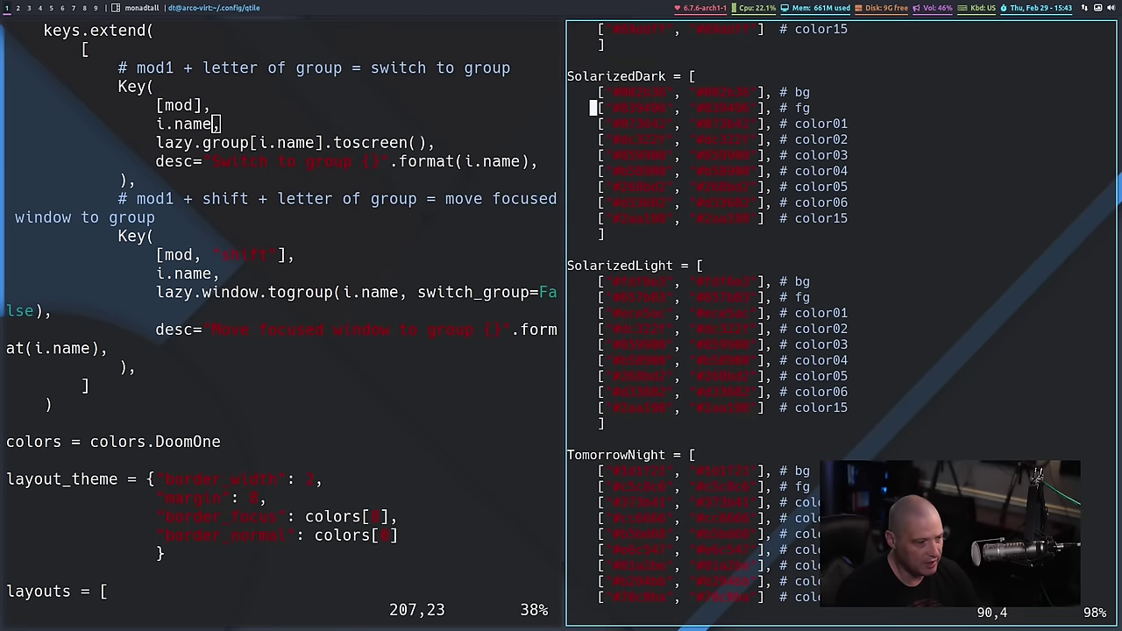
pyautogui.scroll(20, 683, 453)
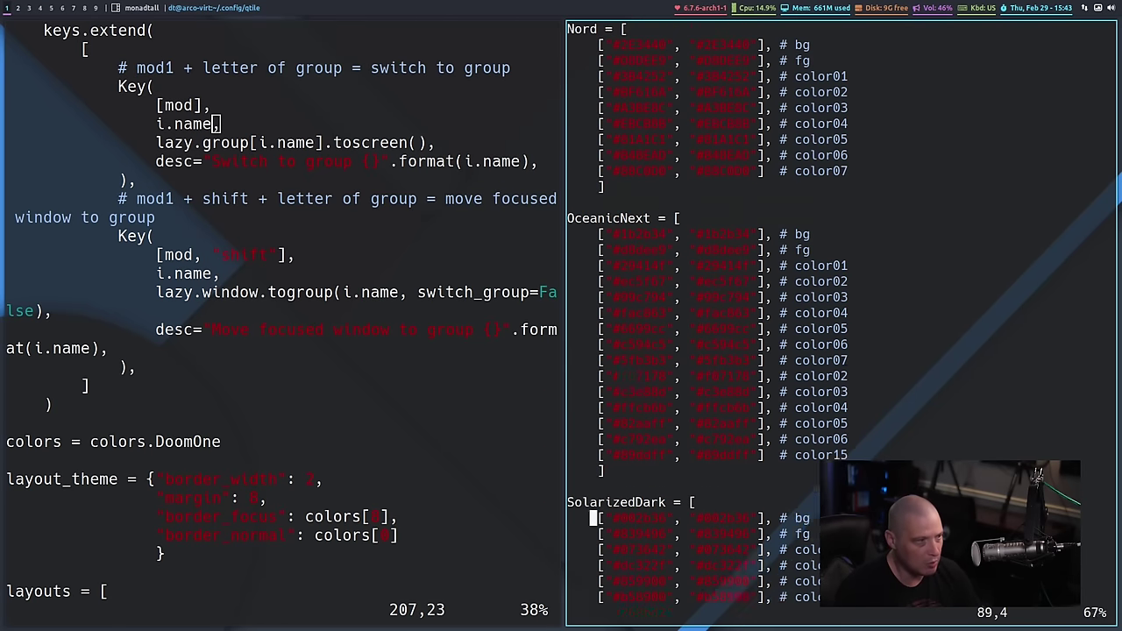
pyautogui.scroll(8, 841, 315)
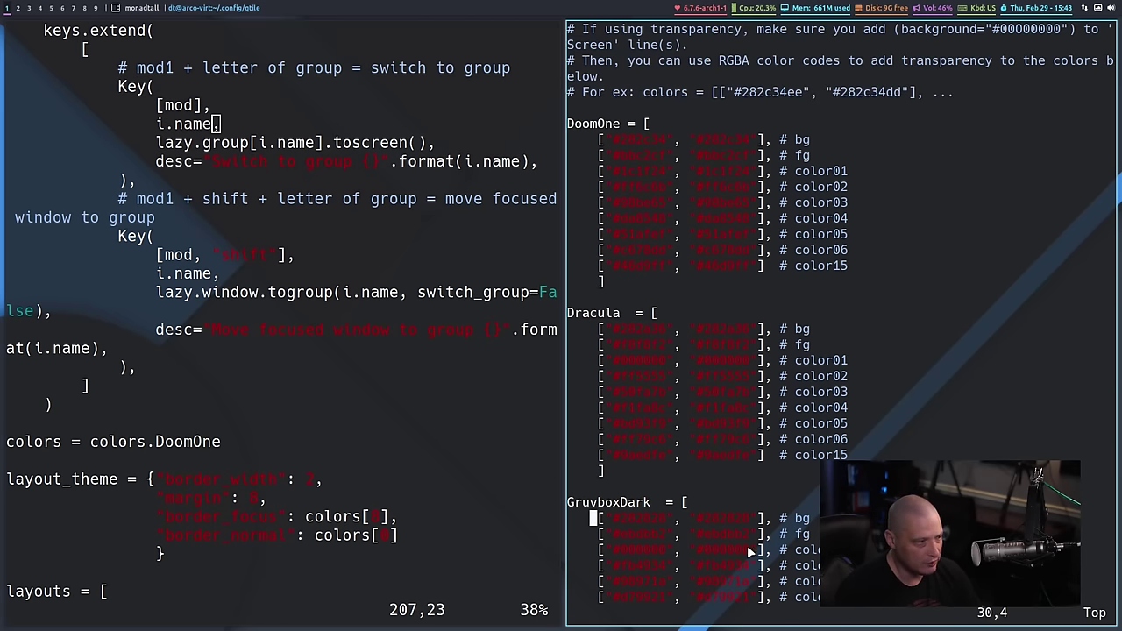
# Step: Change the color scheme setting in config.py to colors.Dracula
pyautogui.click(26, 443)
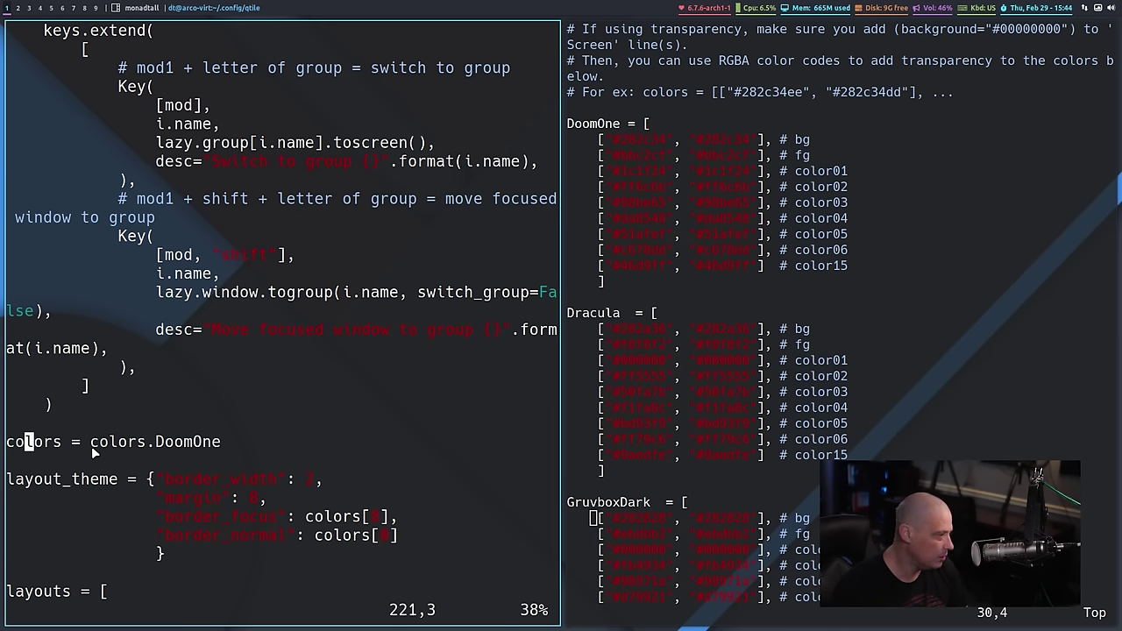
pyautogui.click(260, 441)
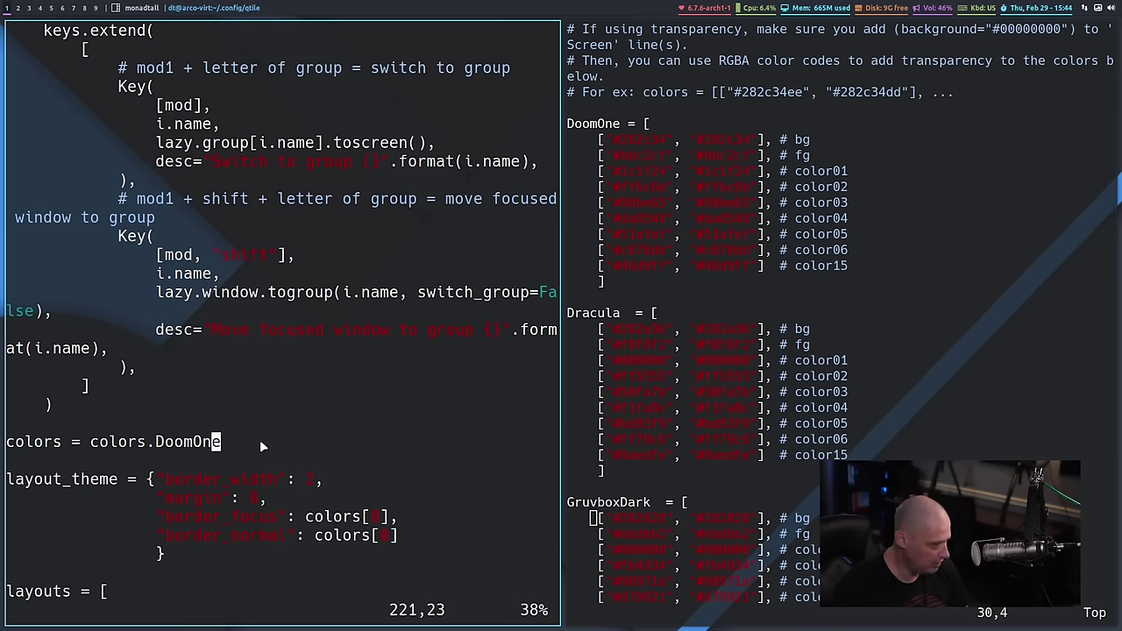
pyautogui.press('i')
pyautogui.press('Right')
pyautogui.press('BackSpace')
pyautogui.press('BackSpace')
pyautogui.press('BackSpace')
pyautogui.press('BackSpace')
pyautogui.press('BackSpace')
pyautogui.press('BackSpace')
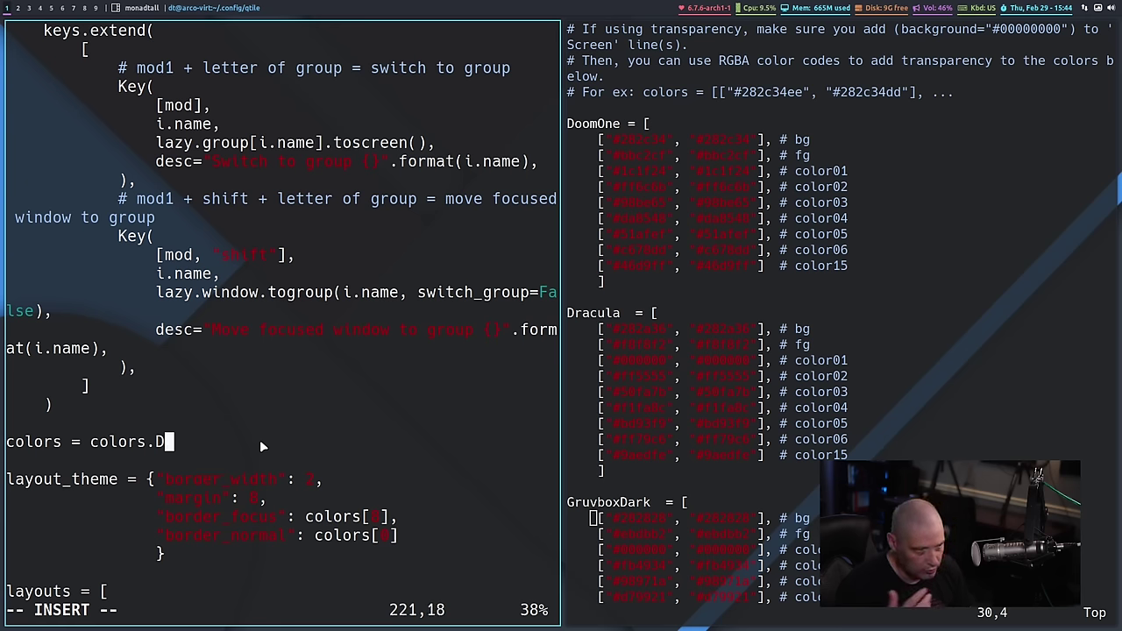
pyautogui.write('racula')
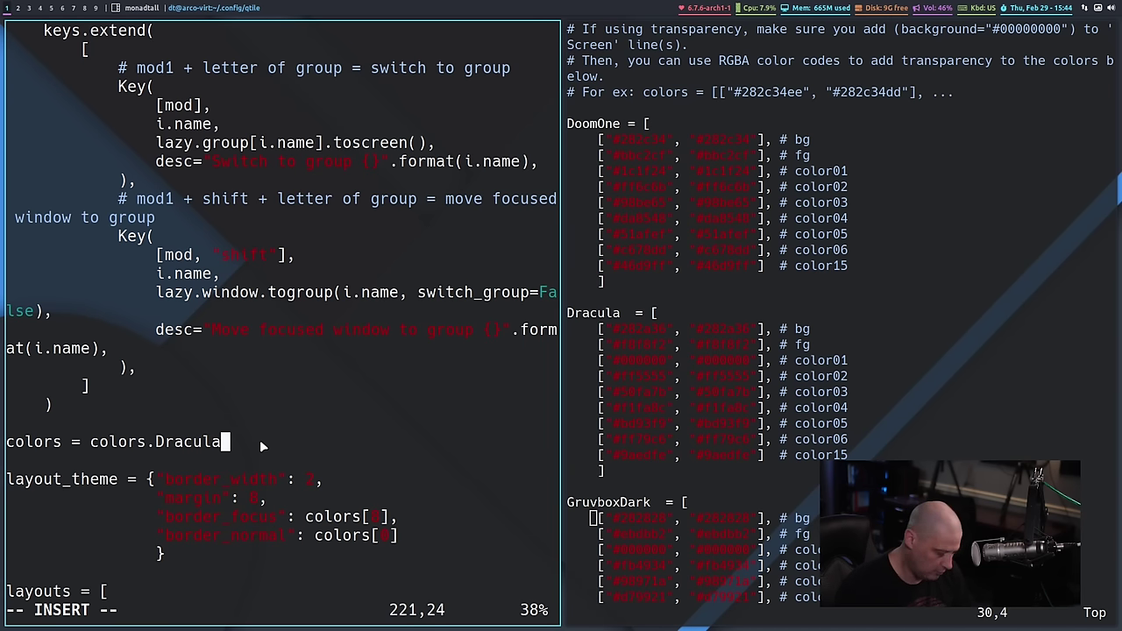
# Step: Save config.py and restart Qtile to apply the Dracula color scheme
pyautogui.press('Escape')
pyautogui.write(':w')
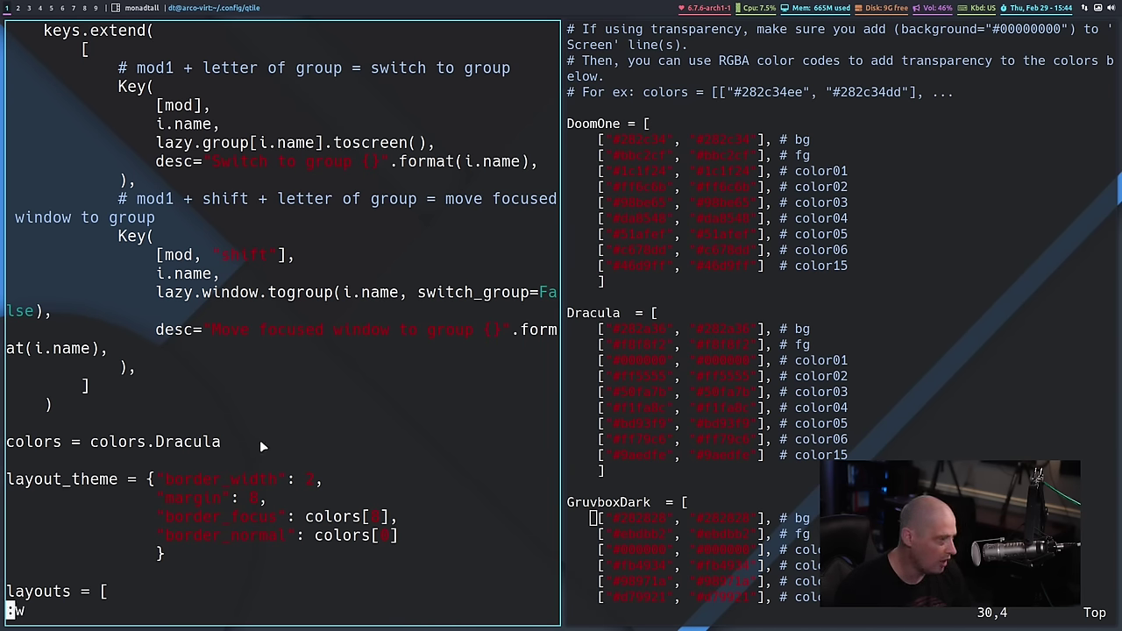
pyautogui.press('Return')
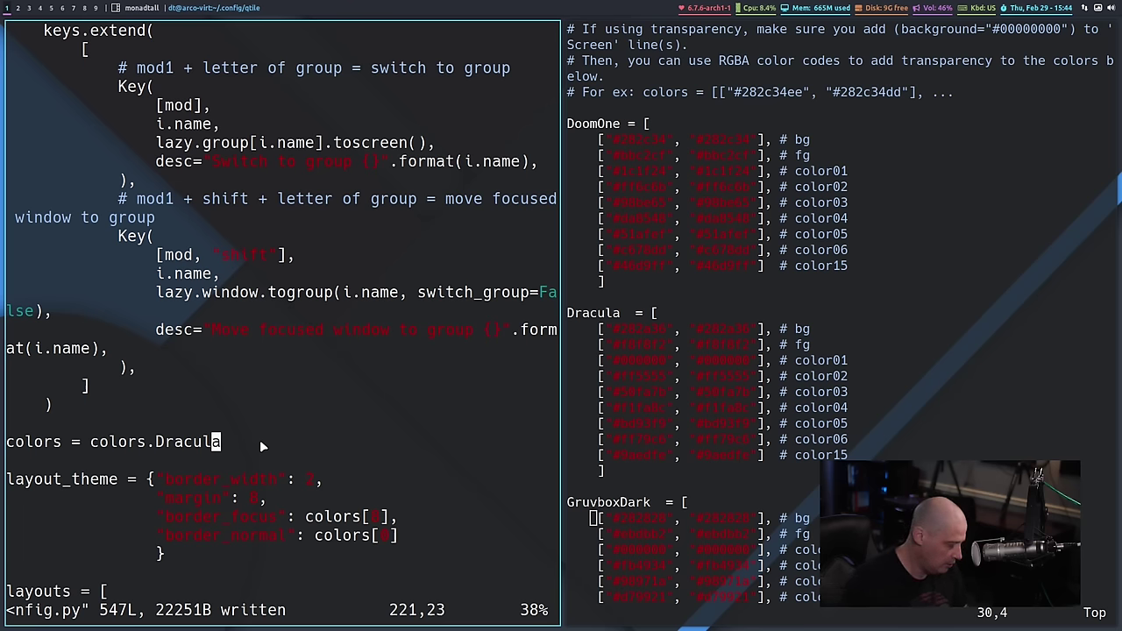
pyautogui.press('super+l')
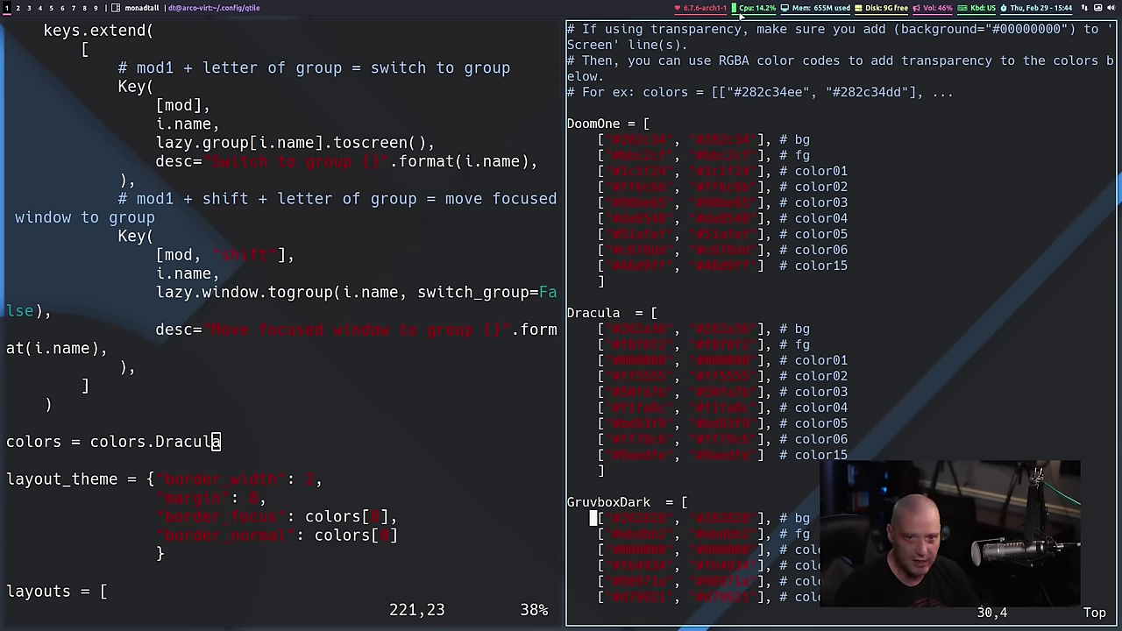
# Step: Replace the scheme name in config.py's colors line so it reads colors.SolarizedLight
pyautogui.press('i')
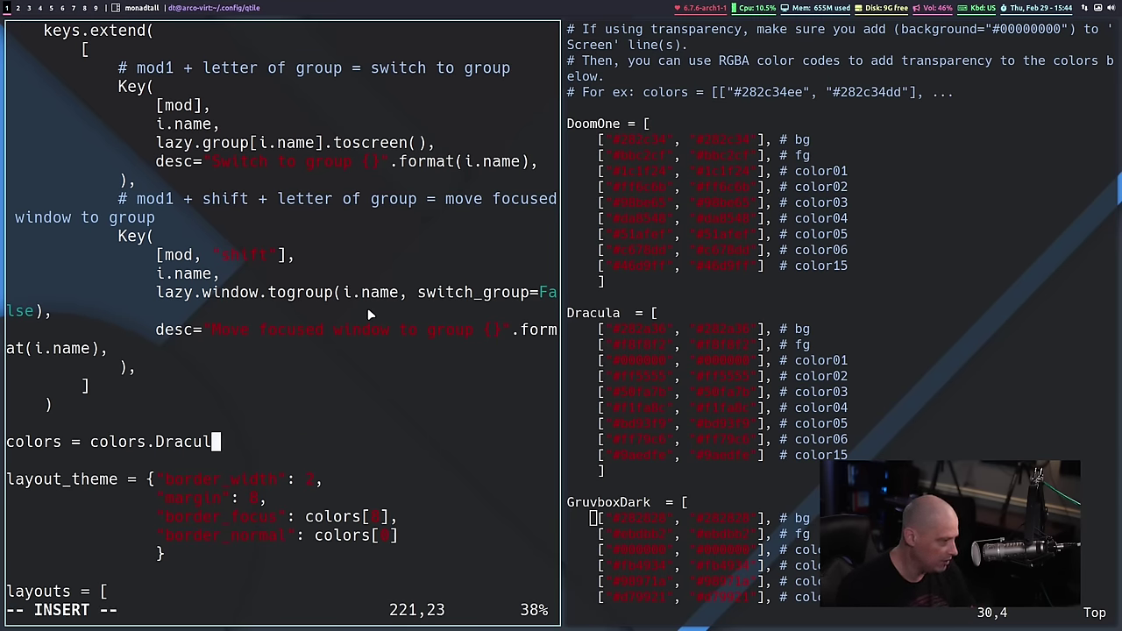
pyautogui.press('BackSpace')
pyautogui.press('BackSpace')
pyautogui.press('BackSpace')
pyautogui.press('BackSpace')
pyautogui.press('BackSpace')
pyautogui.press('BackSpace')
pyautogui.write('solari')
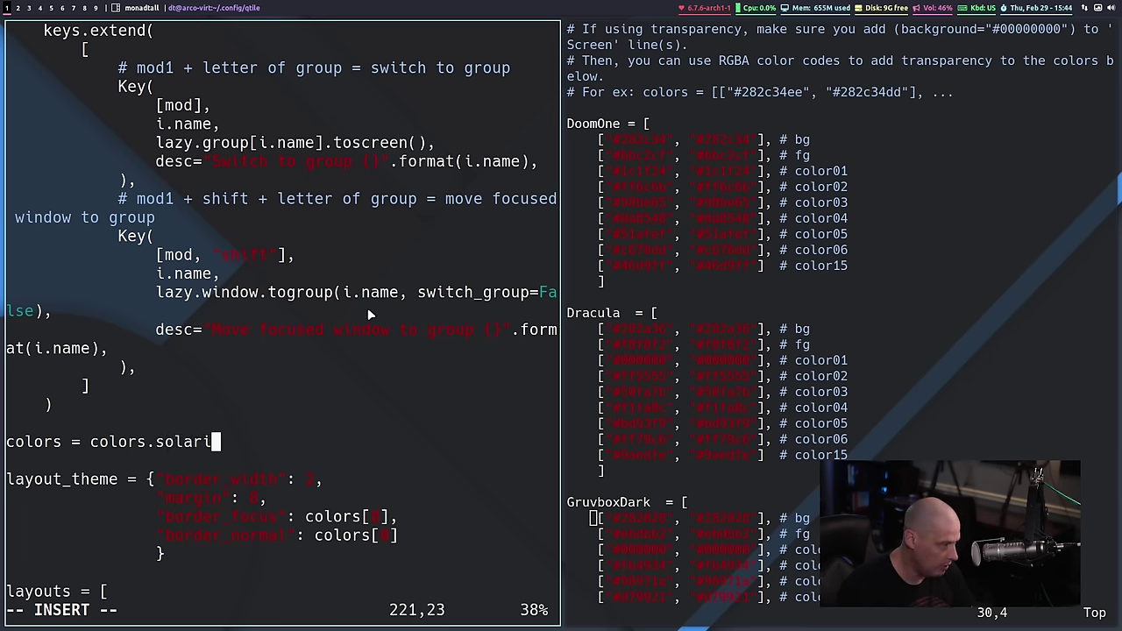
pyautogui.press('BackSpace')
pyautogui.press('BackSpace')
pyautogui.press('BackSpace')
pyautogui.press('BackSpace')
pyautogui.press('BackSpace')
pyautogui.press('BackSpace')
pyautogui.write('Solr')
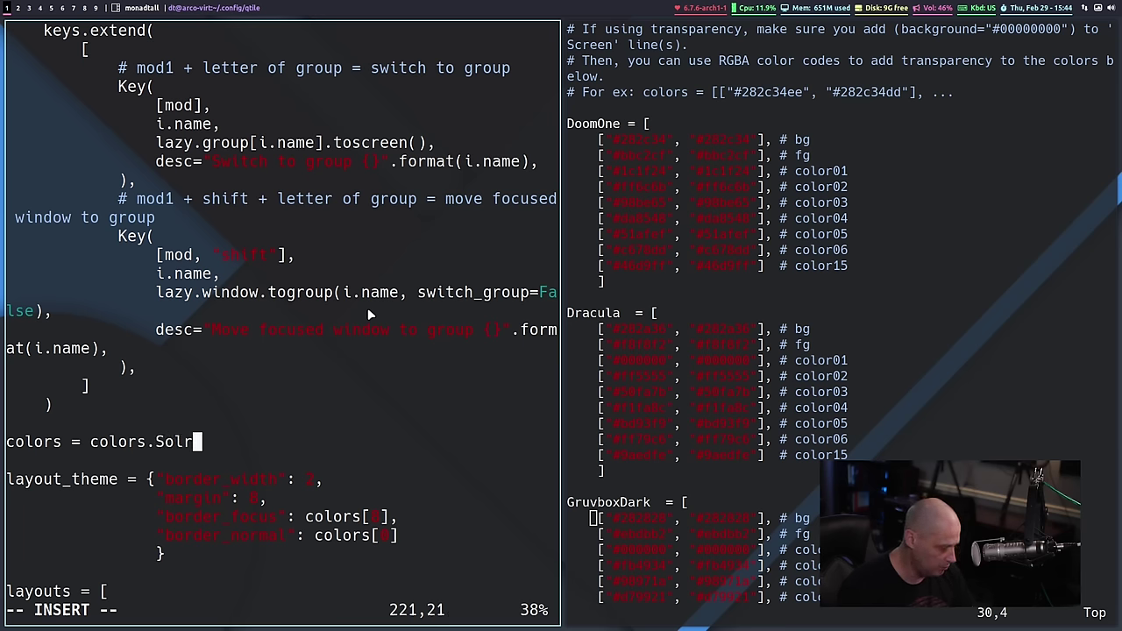
pyautogui.press('BackSpace')
pyautogui.write('arized')
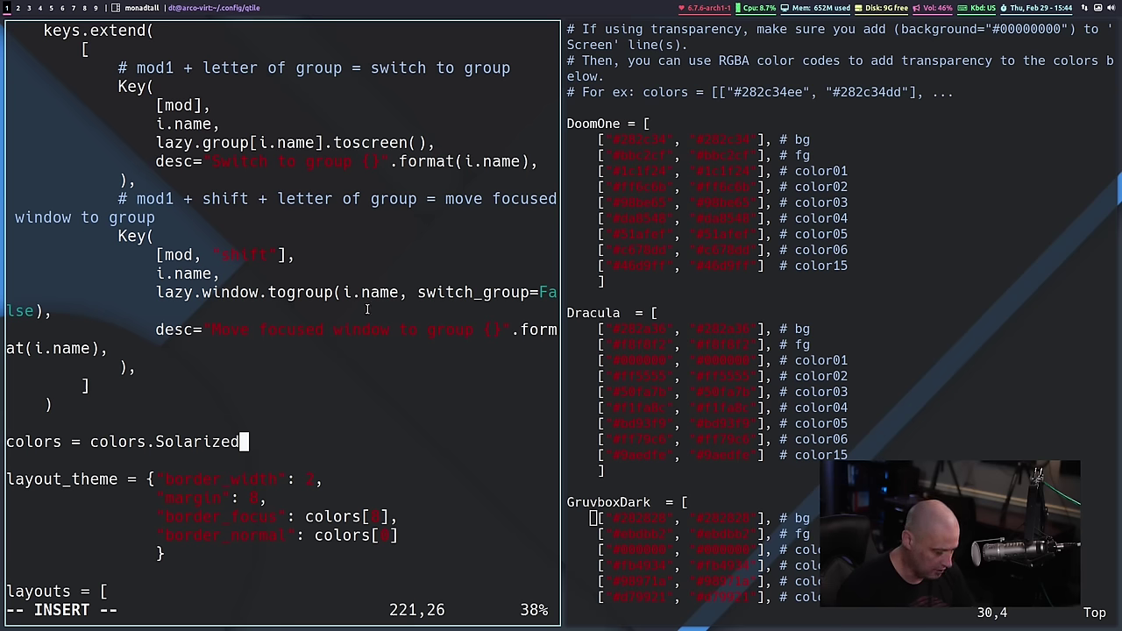
pyautogui.write('Light')
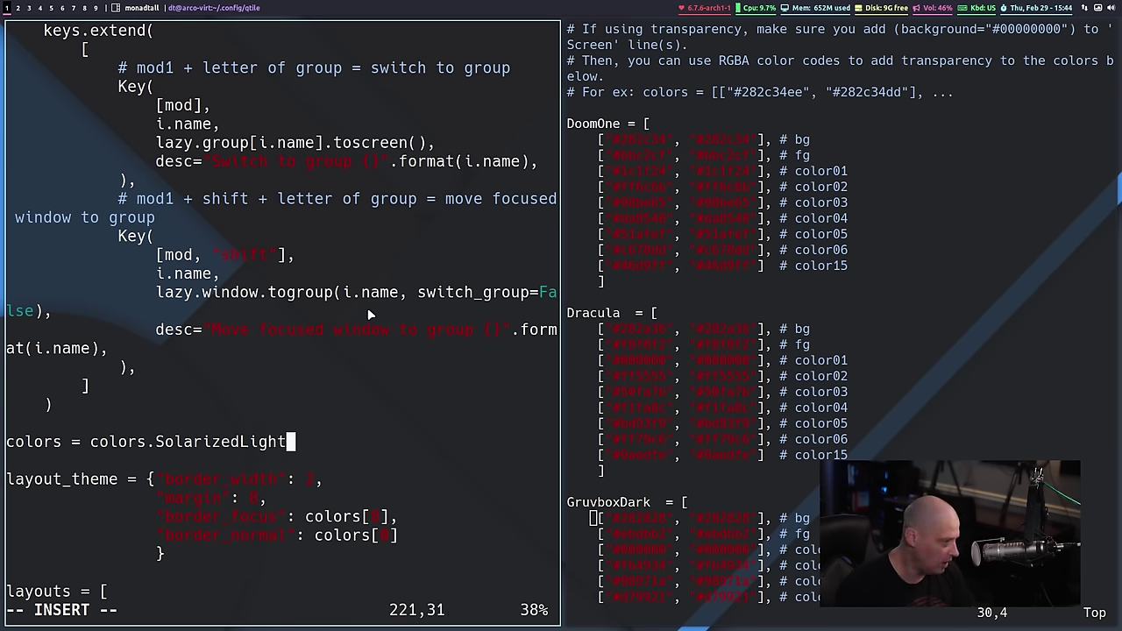
# Step: Save config.py and restart Qtile to apply the SolarizedLight color scheme
pyautogui.press('Escape')
pyautogui.write(':w')
pyautogui.press('Return')
pyautogui.press('super+shift+r')
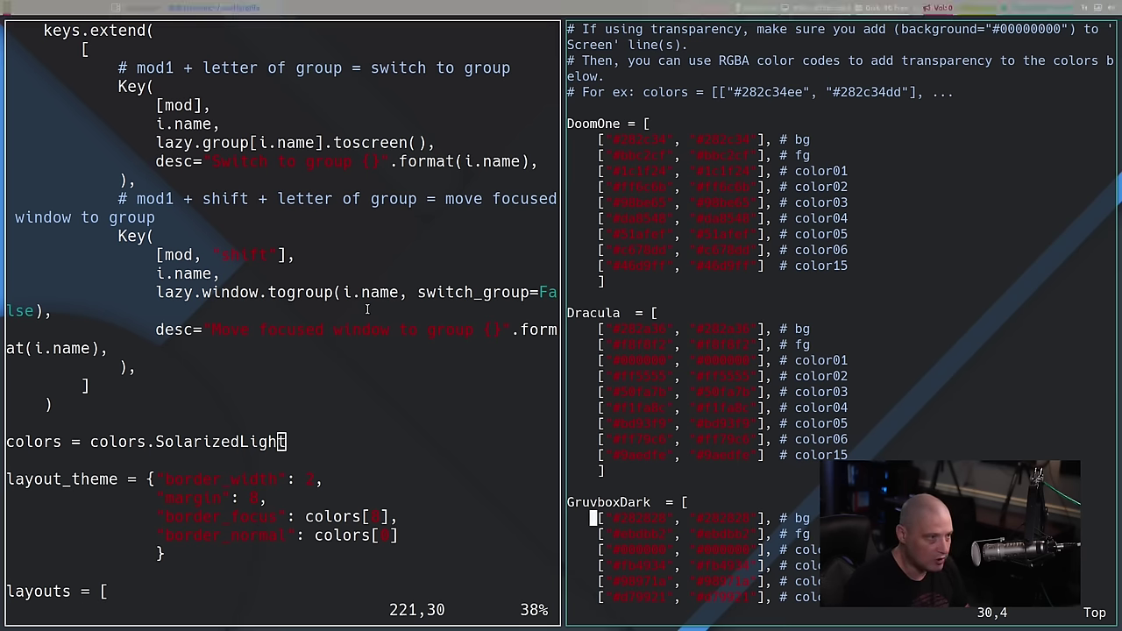